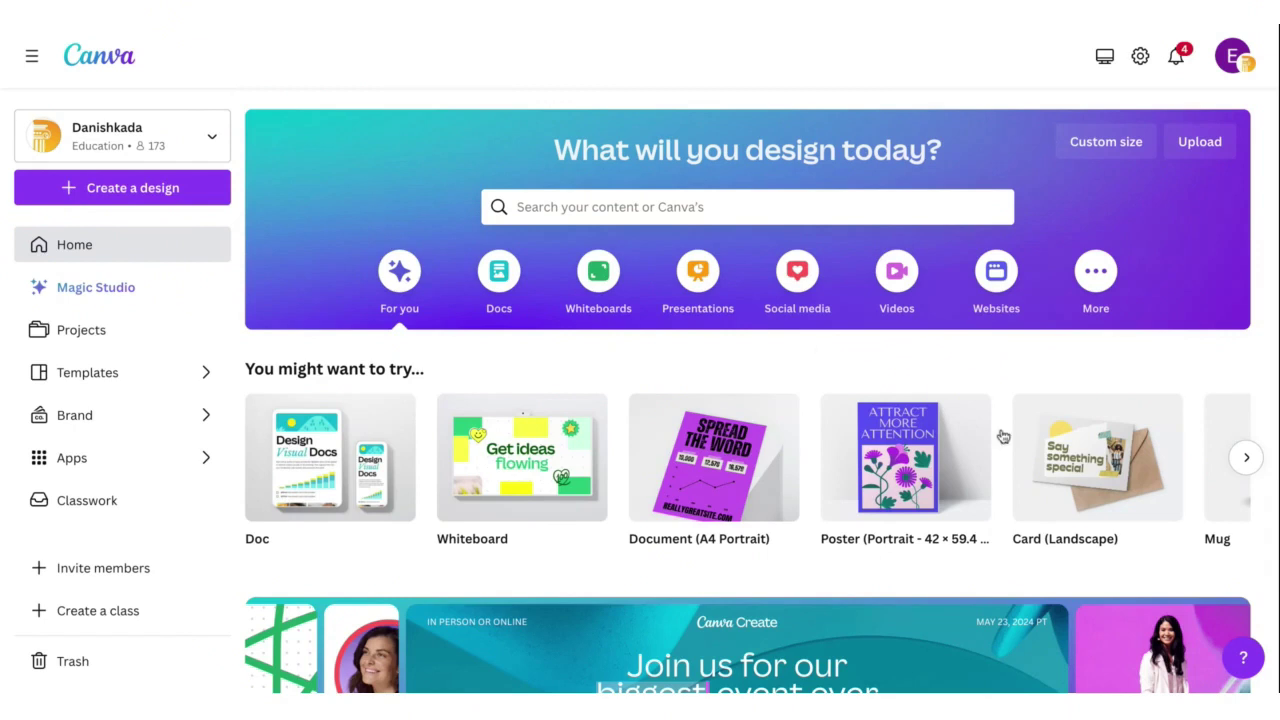
- Look through the suggested design types, and create a new Document (A4 Portrait) design at 210 × 297 mm
left_click(1246, 458)
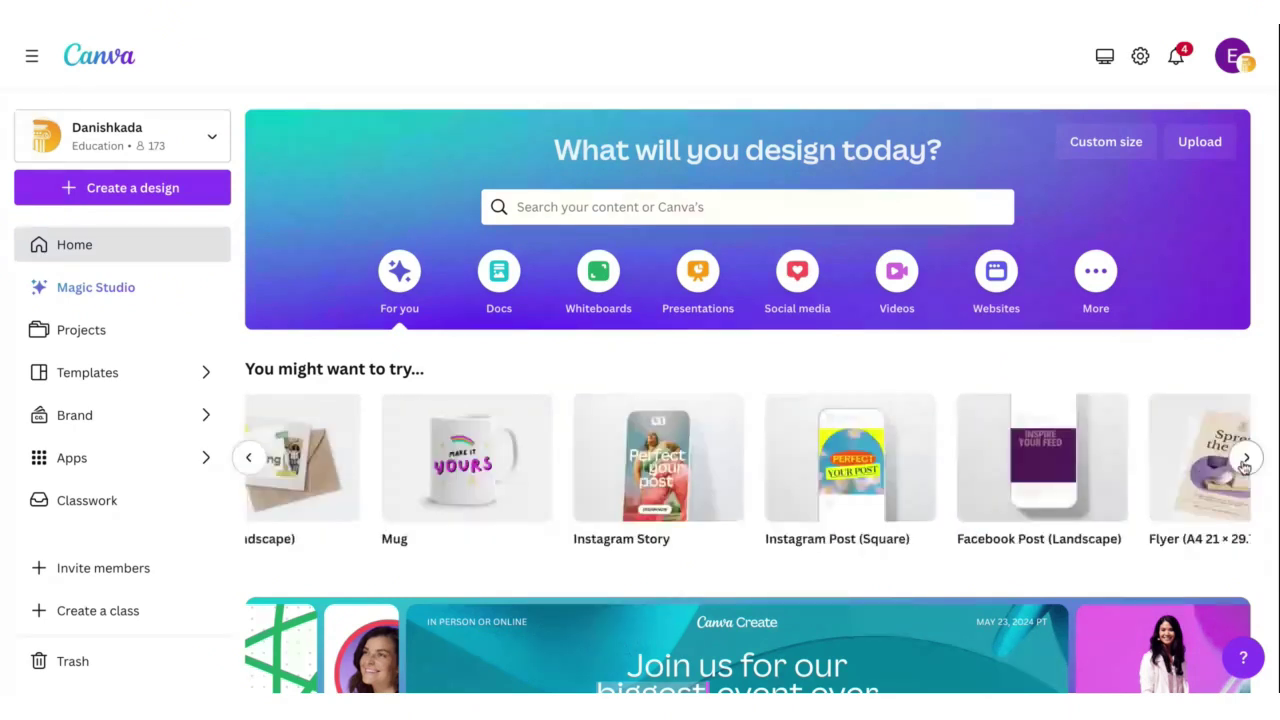
left_click(1246, 458)
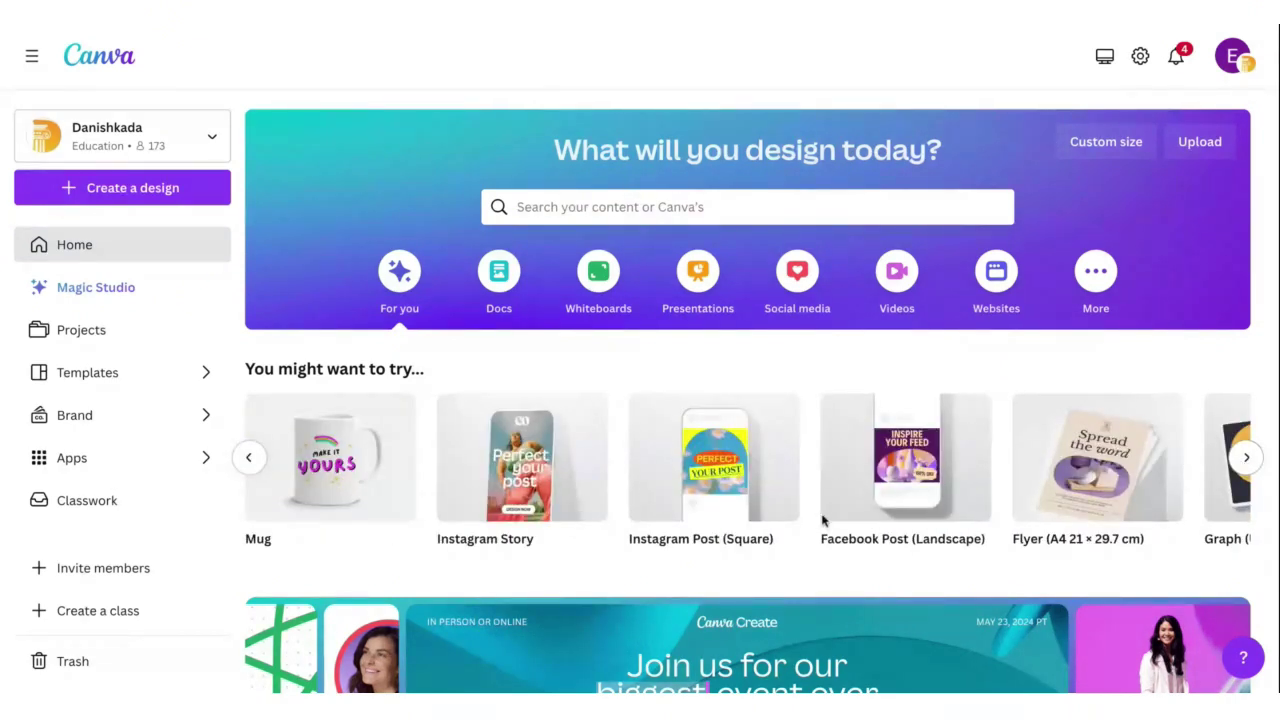
left_click(1246, 458)
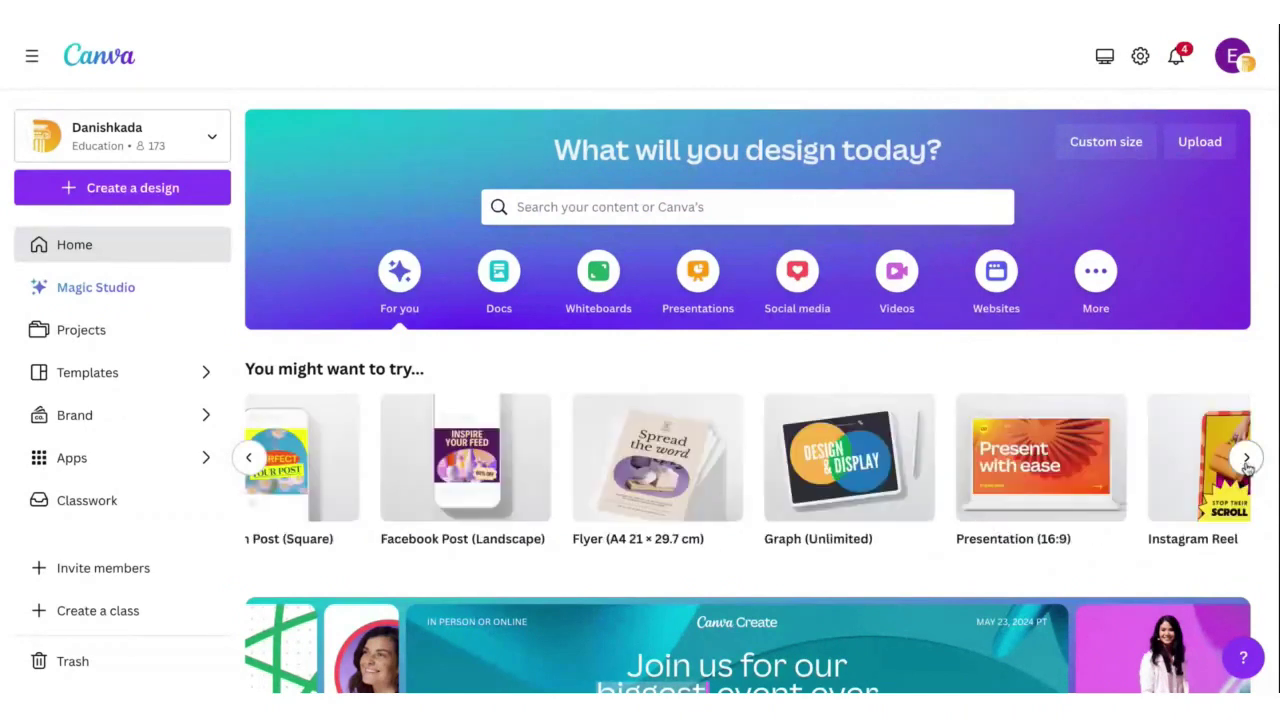
left_click(1246, 458)
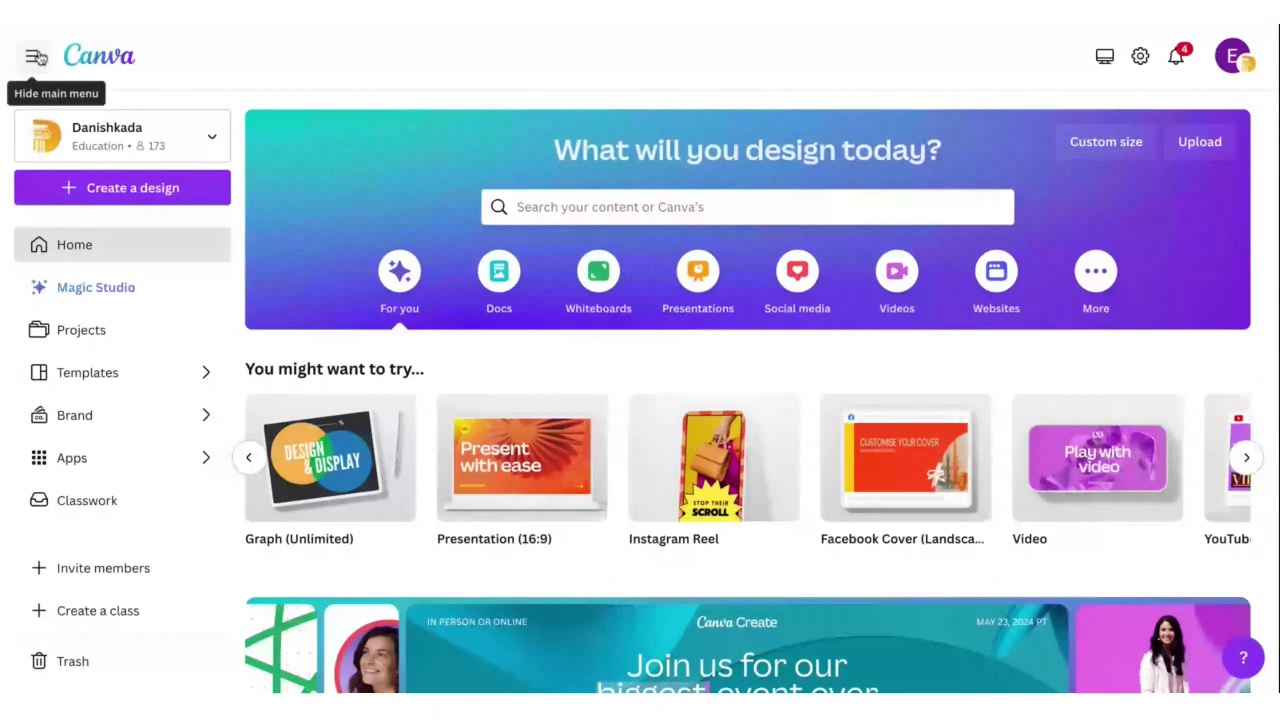
scroll(90, 198, "down", 1)
left_click(90, 190)
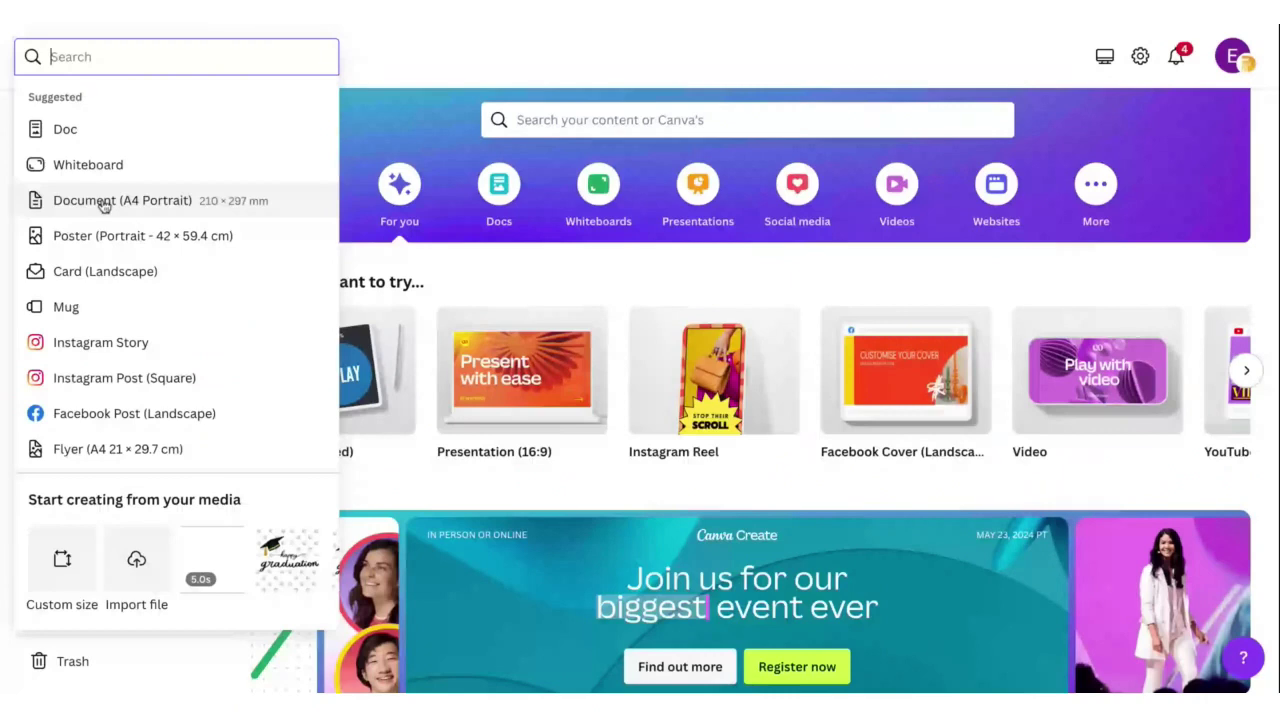
left_click(104, 204)
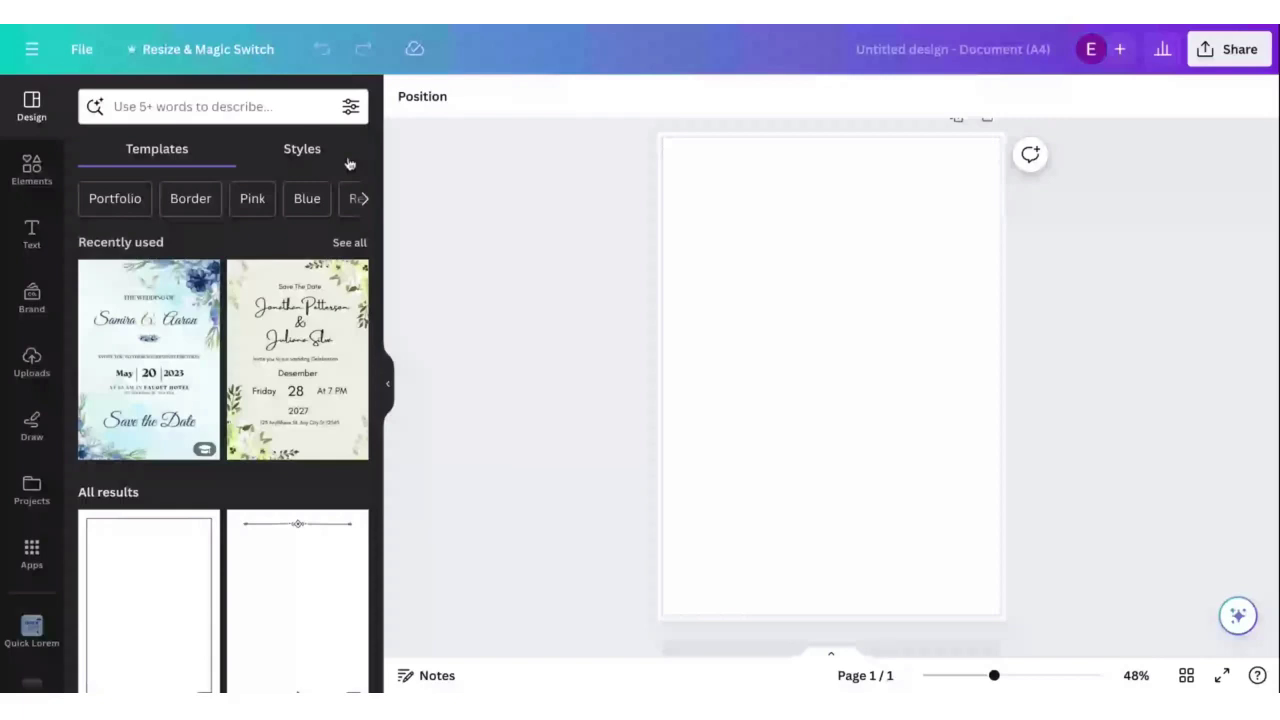
- Look through the suggested template categories and the Bright style combinations, color palettes and font sets
left_click(364, 198)
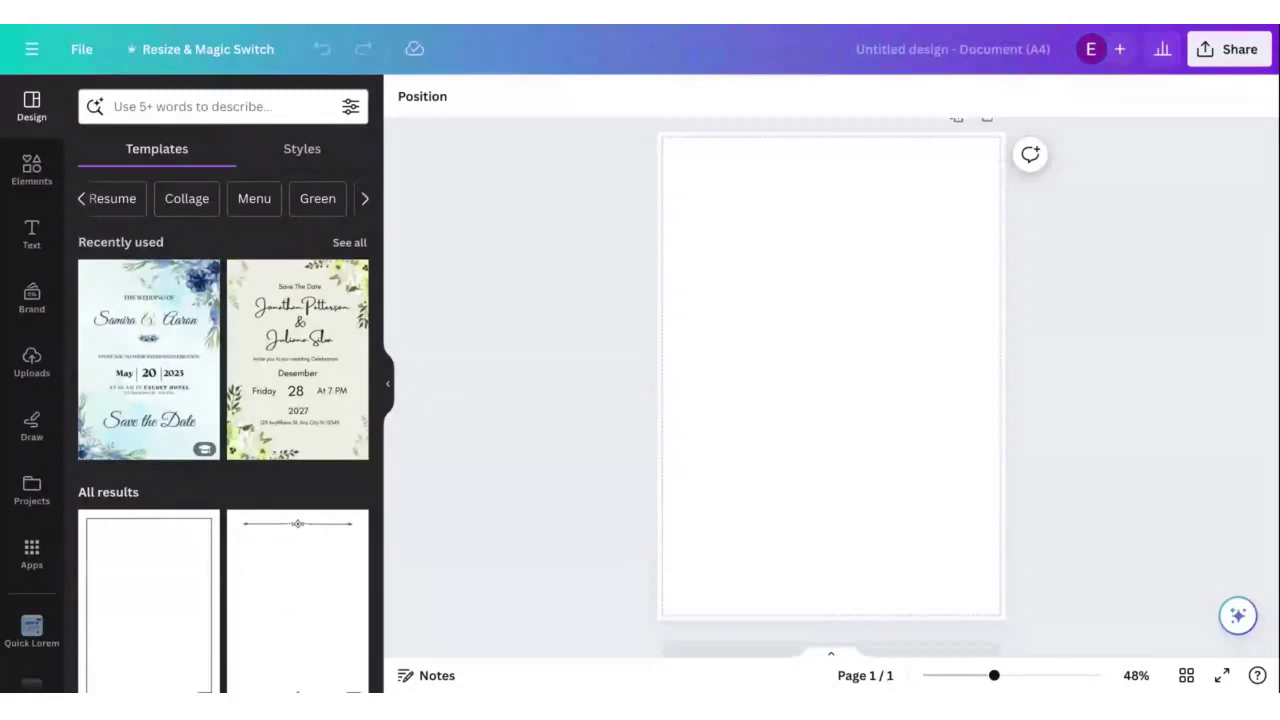
left_click(302, 148)
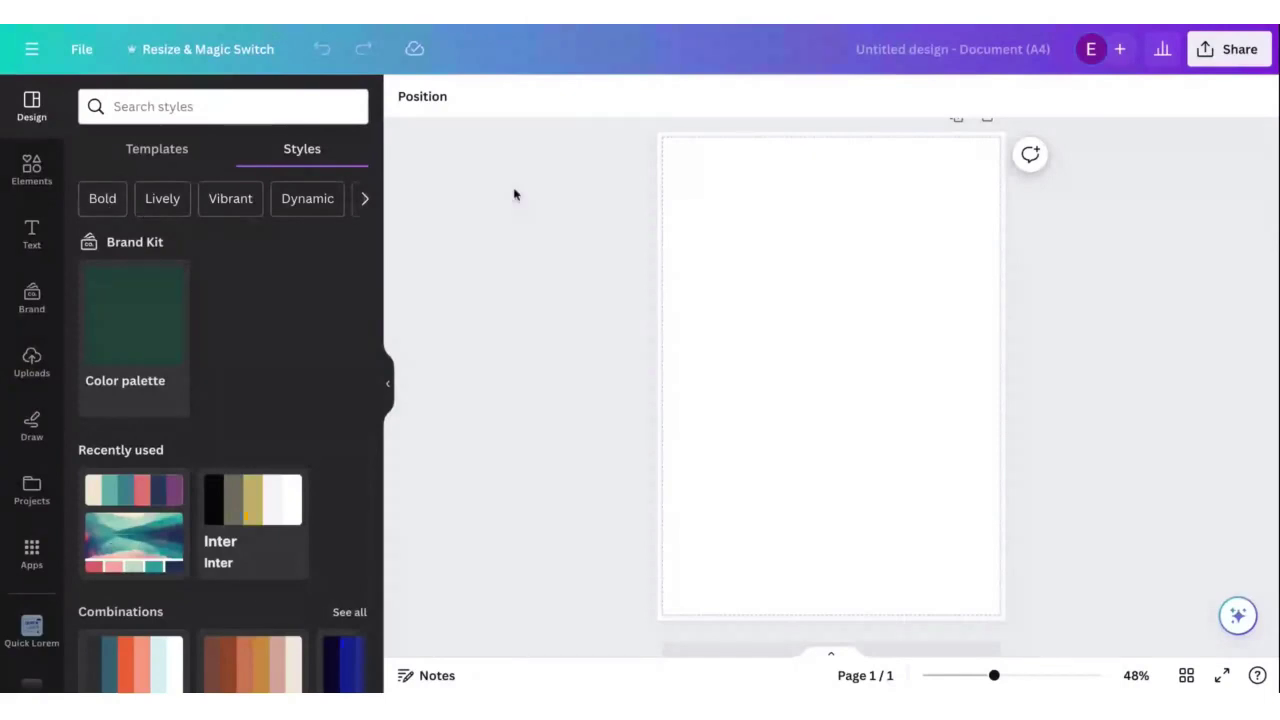
left_click(366, 199)
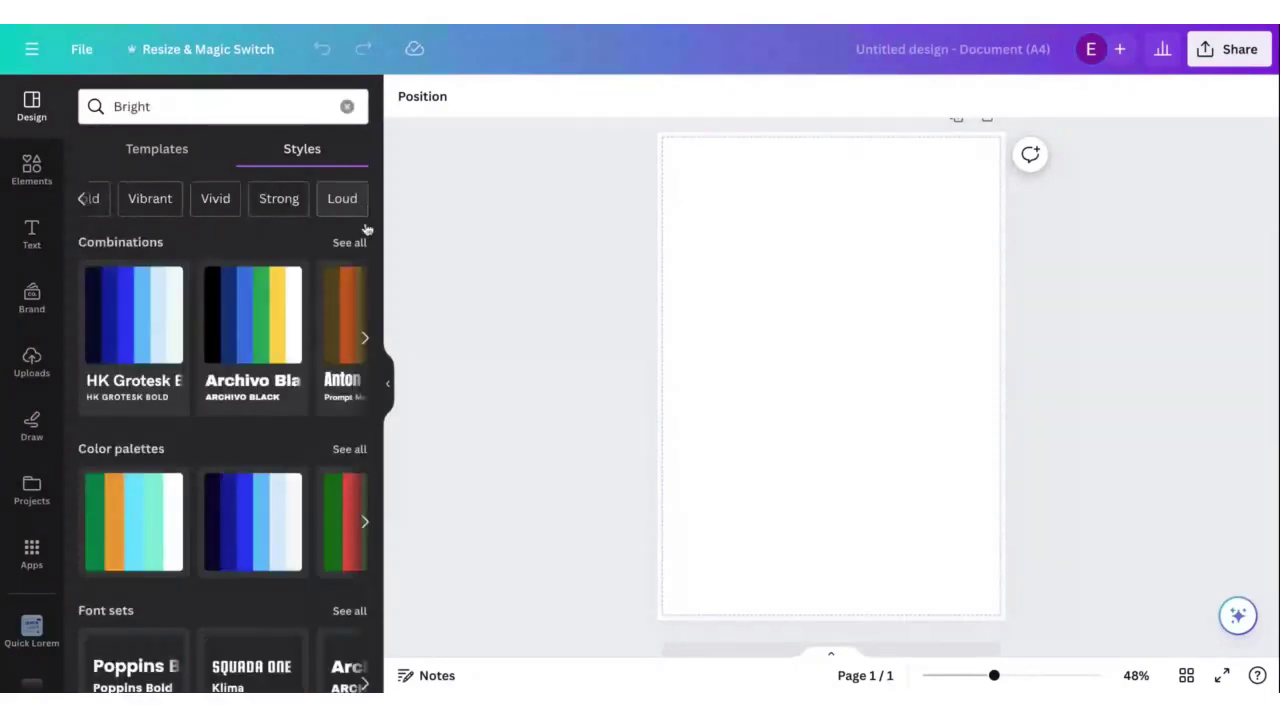
scroll(366, 225, "down", 1)
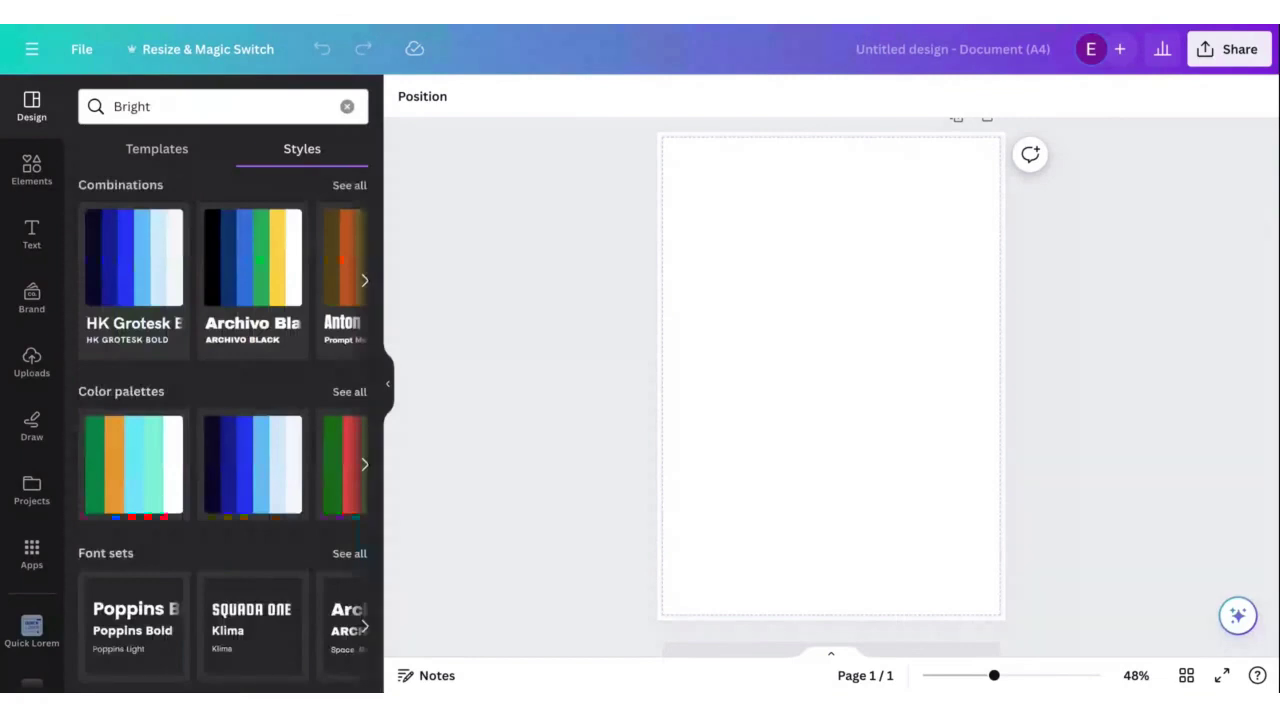
left_click(335, 160)
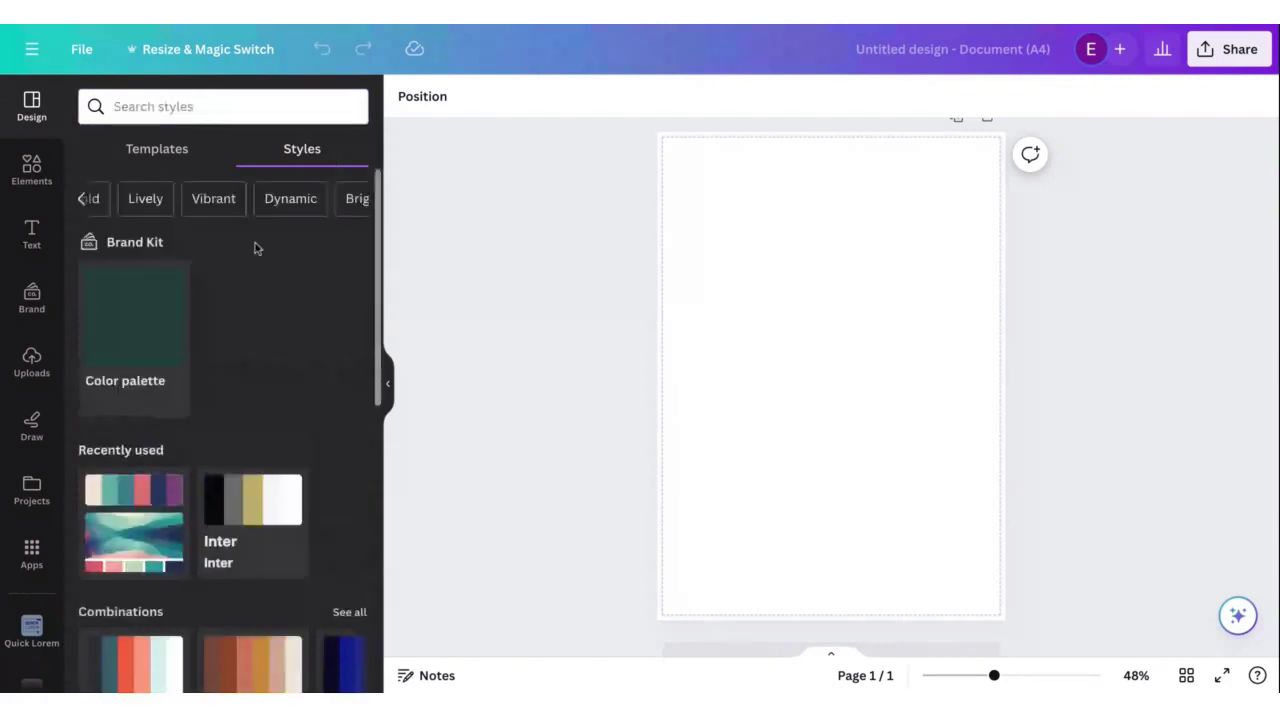
- Filter the styles by Vibrant and look through their combinations and color palettes
scroll(230, 200, "right", 1)
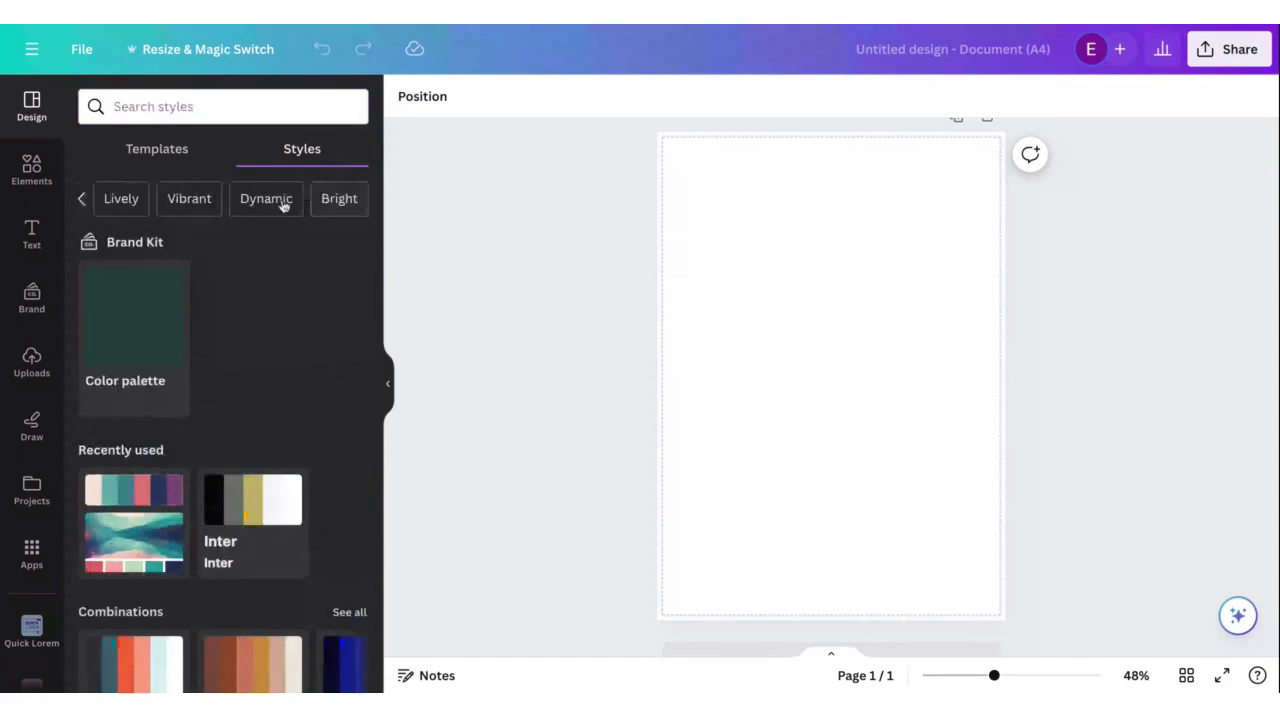
left_click(189, 198)
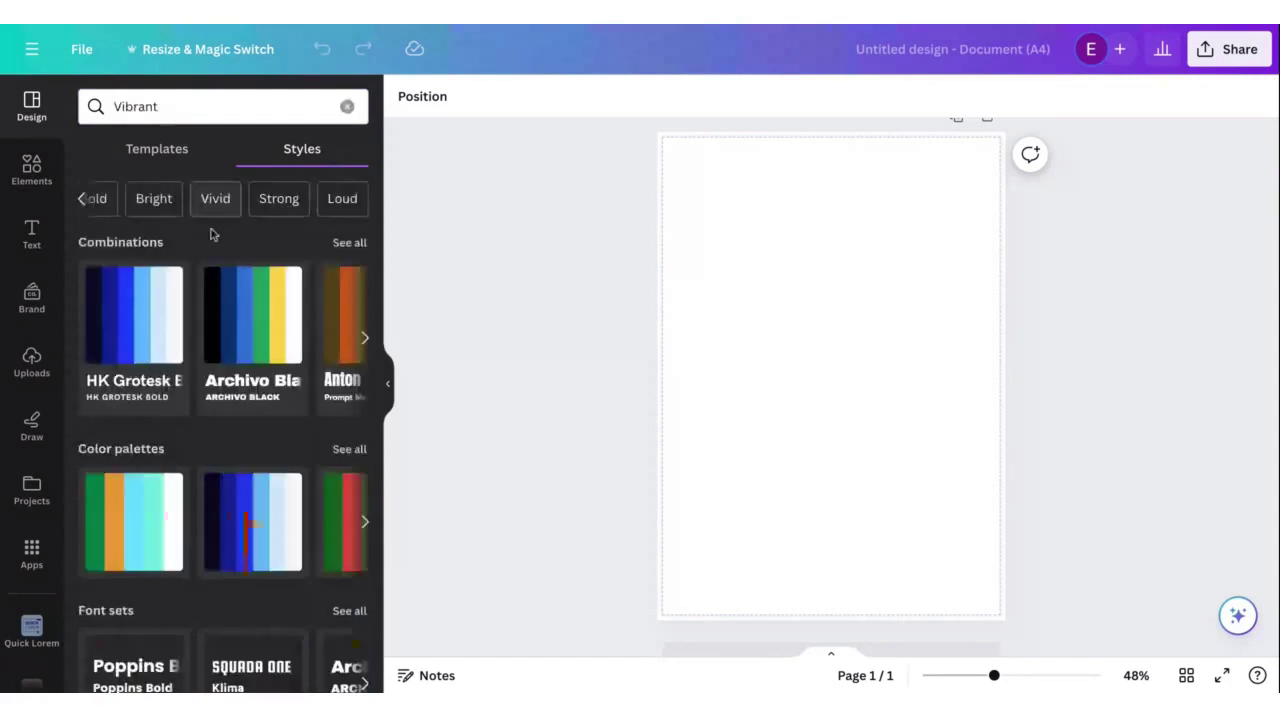
scroll(204, 330, "down", 1)
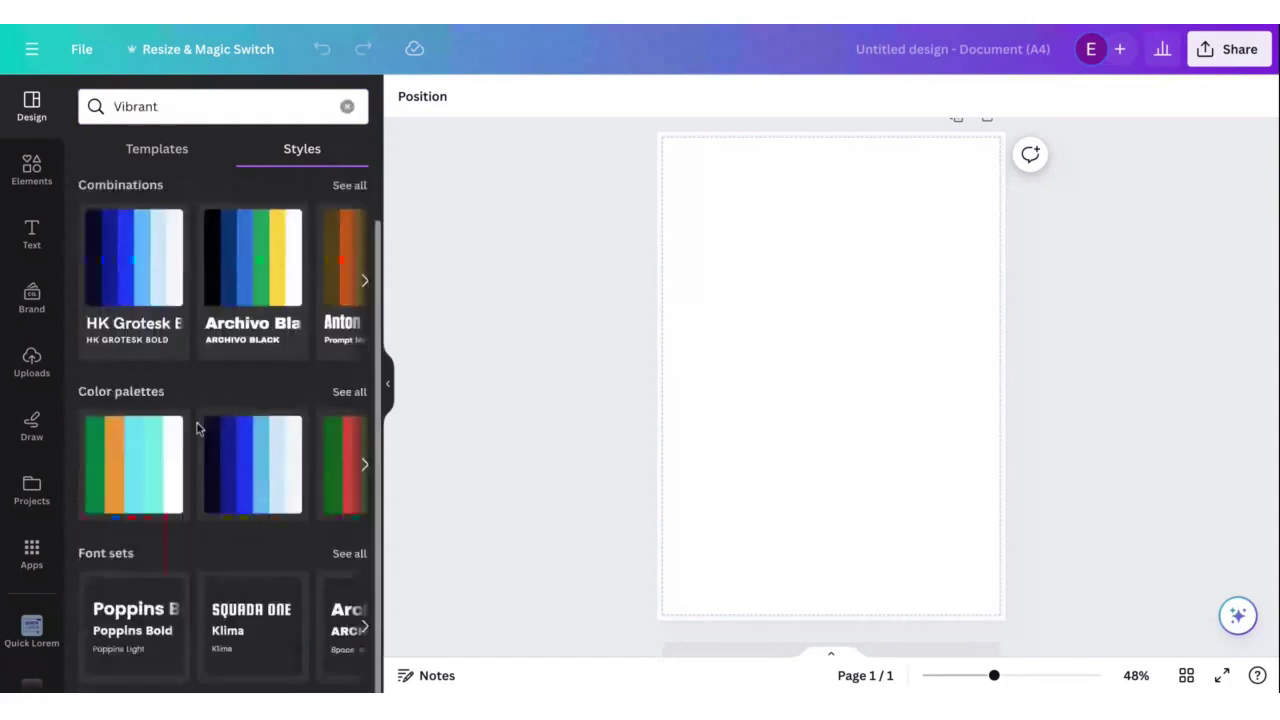
scroll(196, 428, "right", 1)
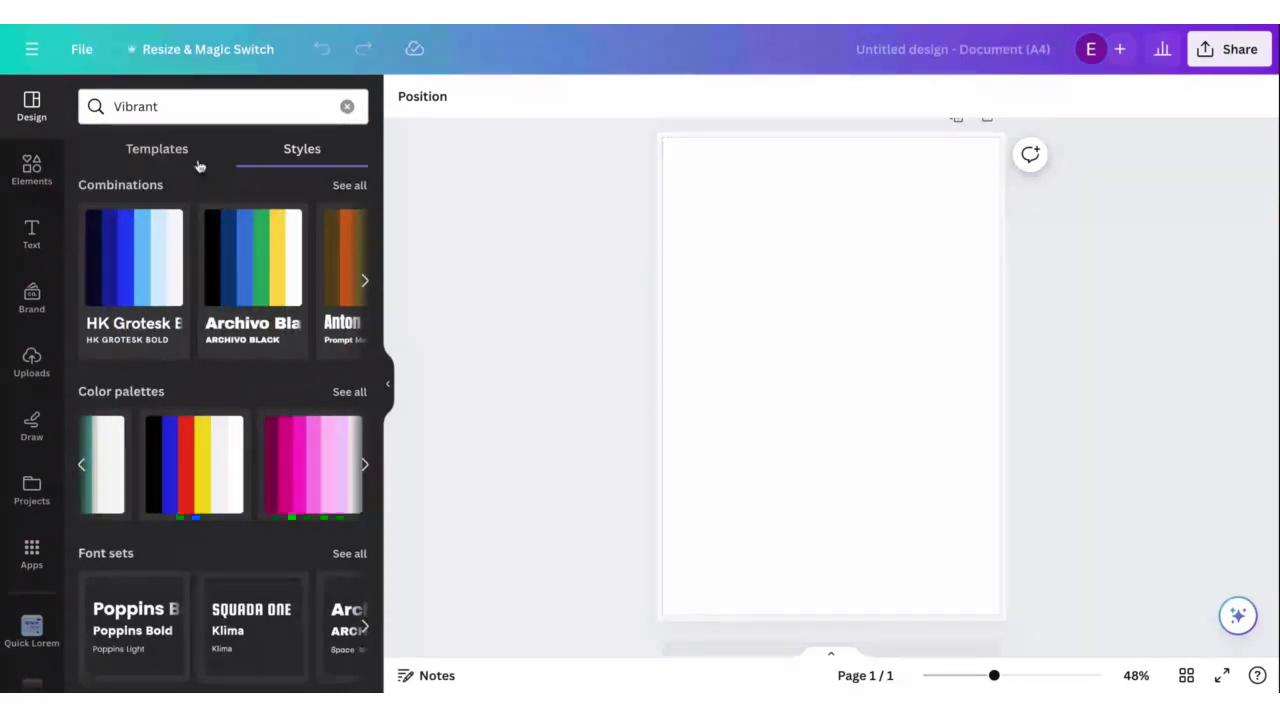
- Look through the document templates matching the Vibrant search
left_click(160, 150)
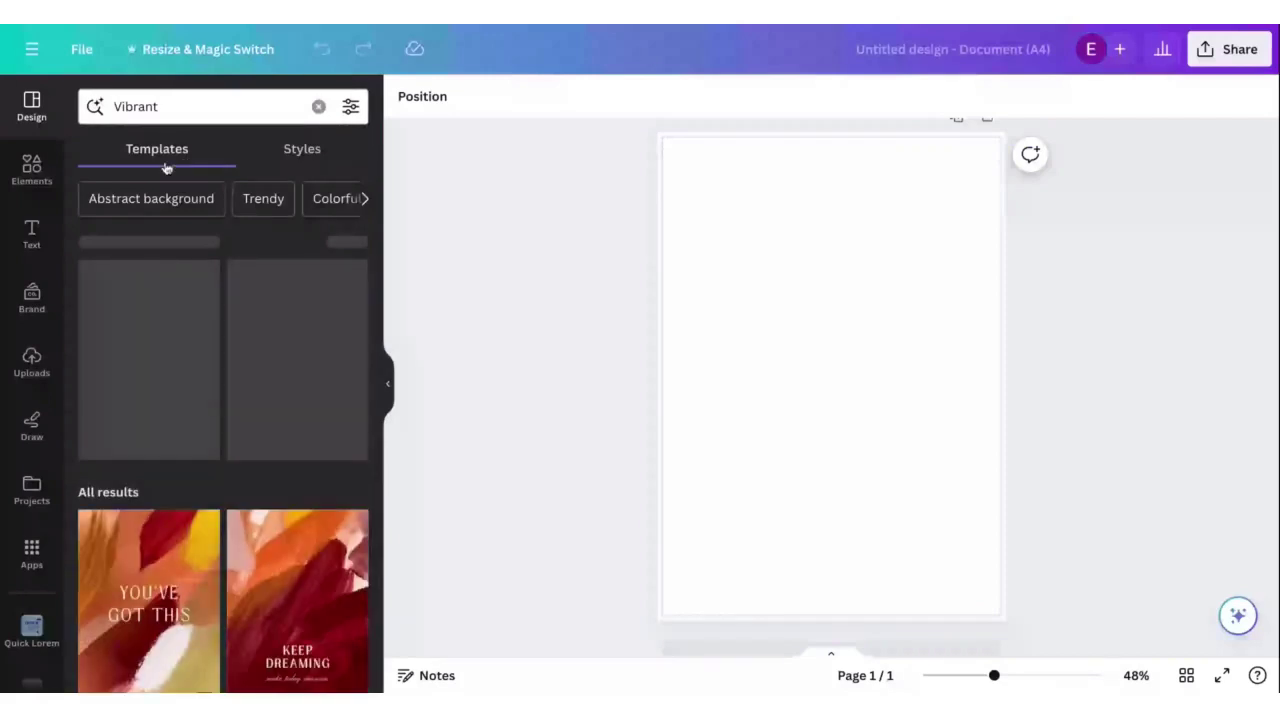
scroll(176, 460, "down", 1)
scroll(176, 460, "down", 5)
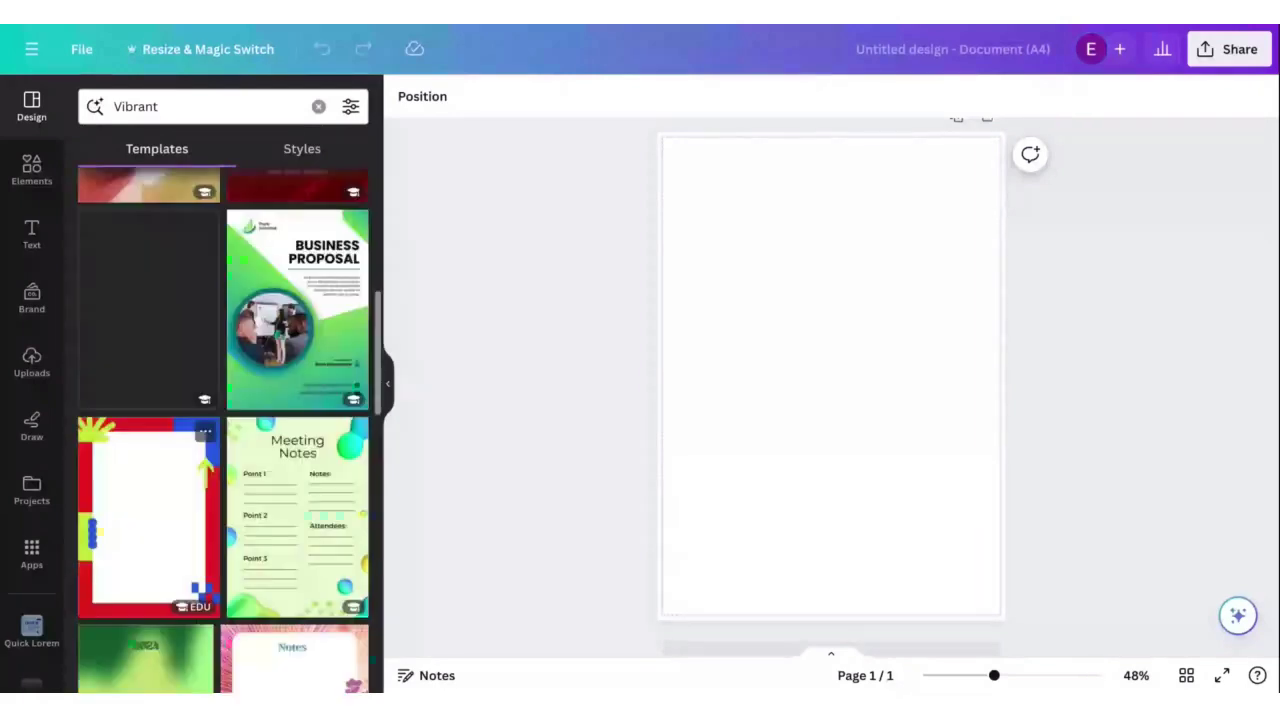
scroll(223, 430, "down", 2)
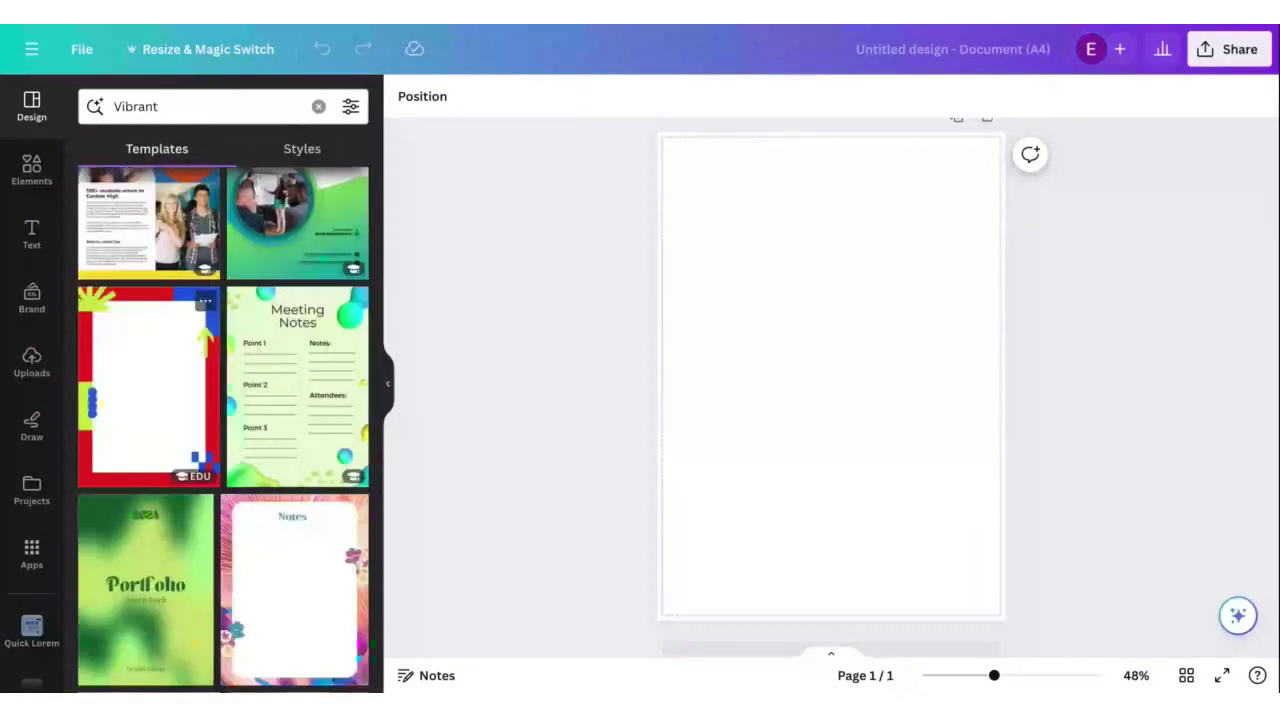
scroll(210, 437, "up", 4)
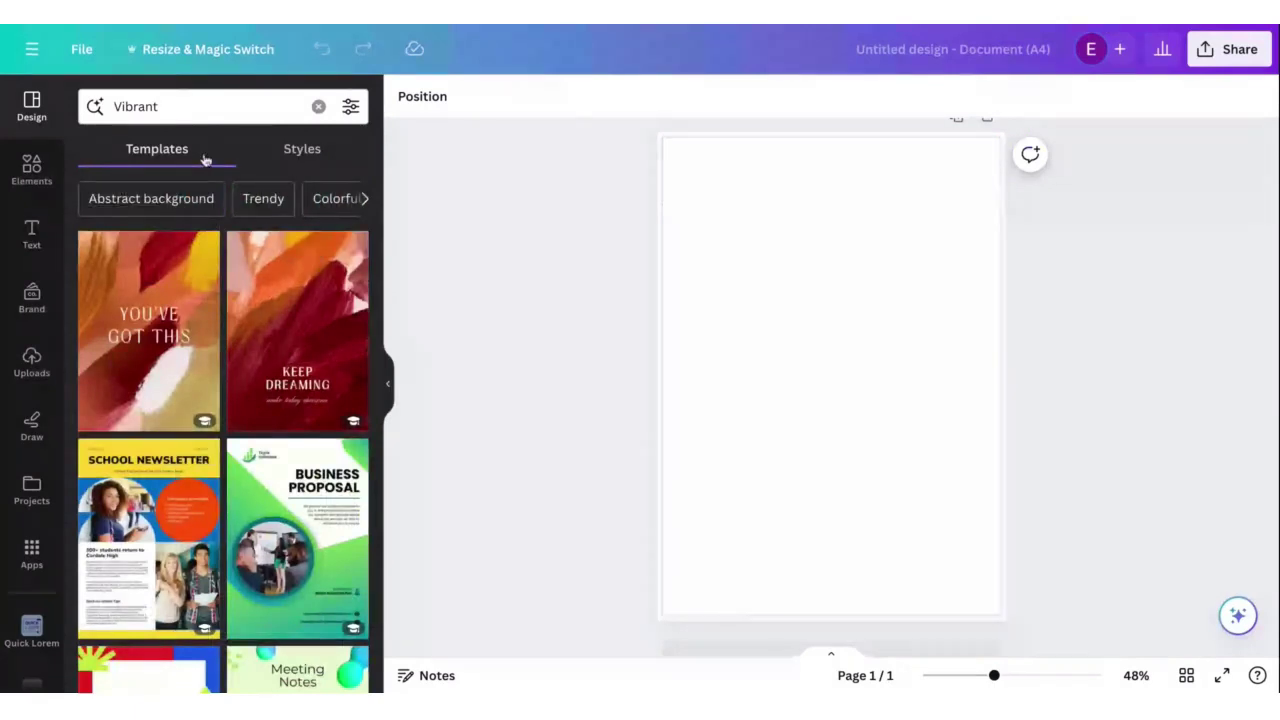
- Replace the Vibrant template search with "birthday card" and look through the matching templates
left_click(318, 106)
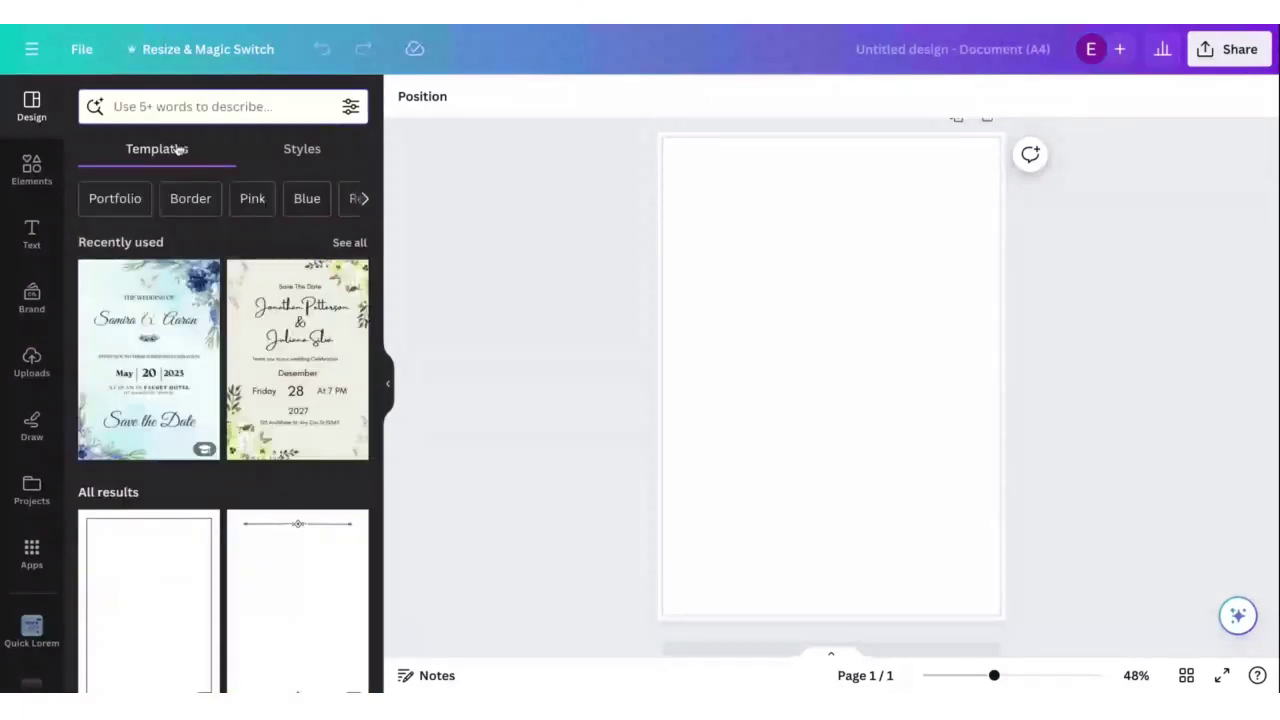
left_click(171, 107)
type("b")
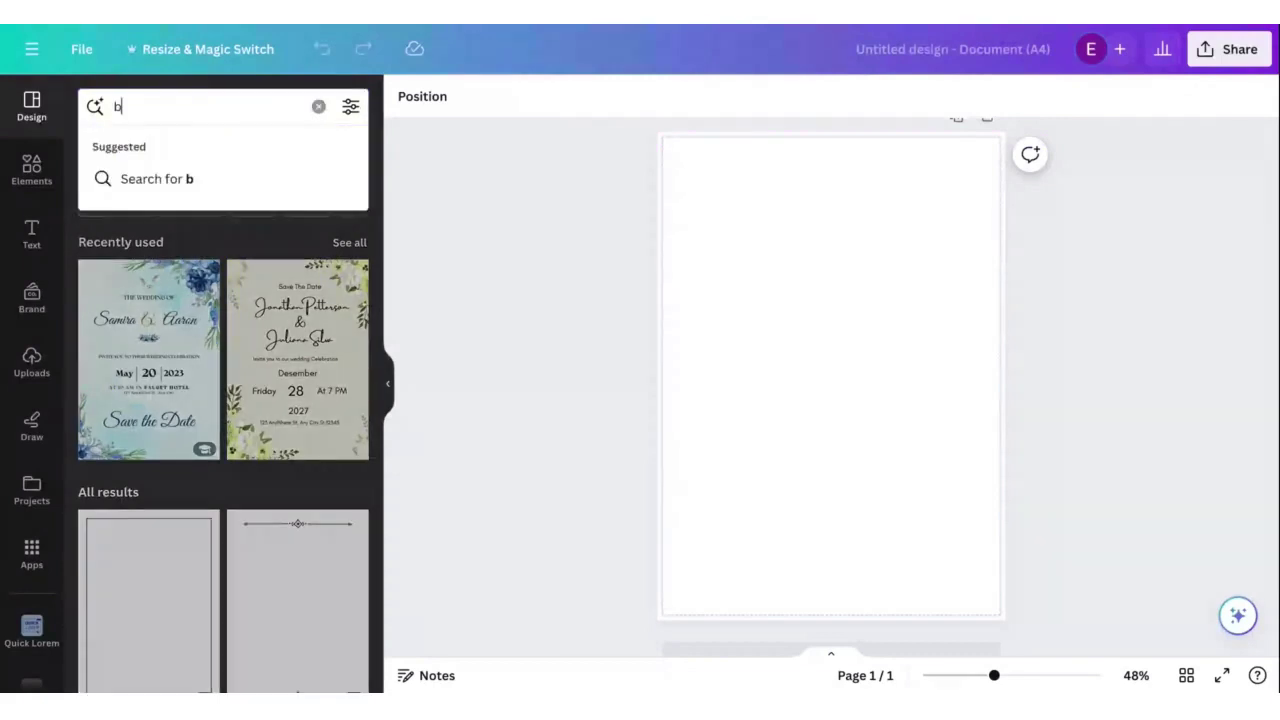
type("irthday c")
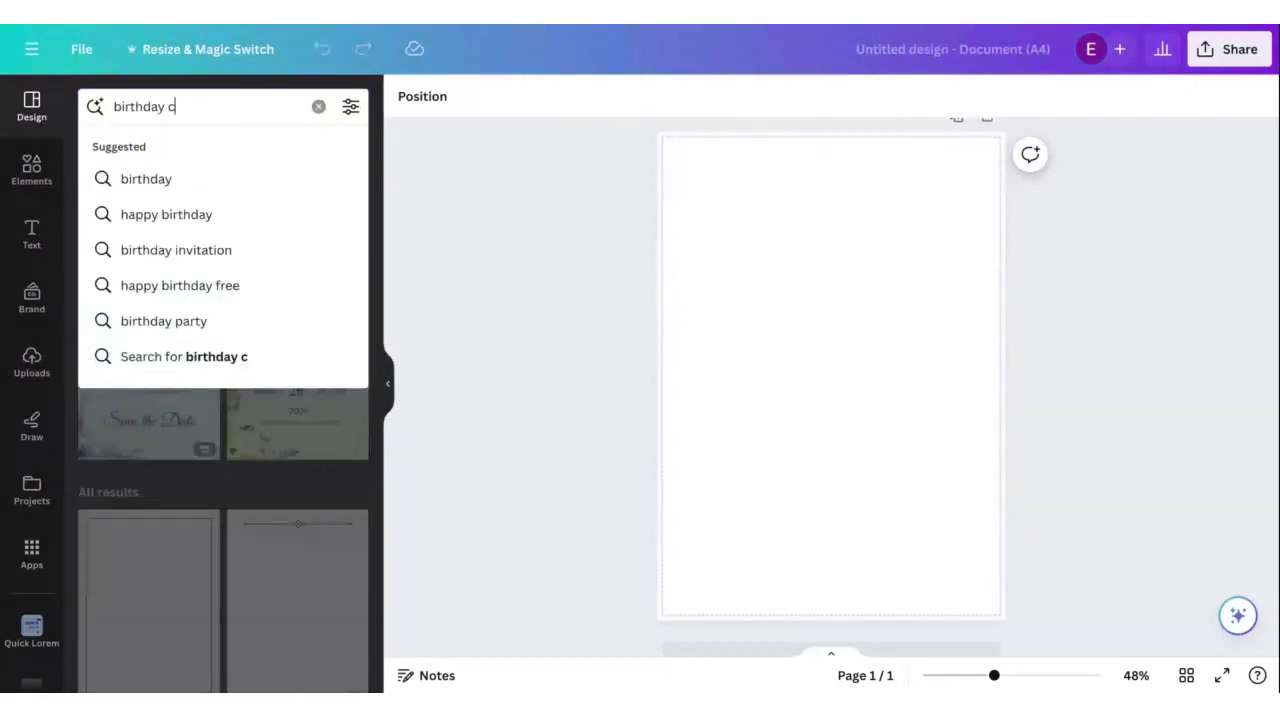
type("ard")
key("Return")
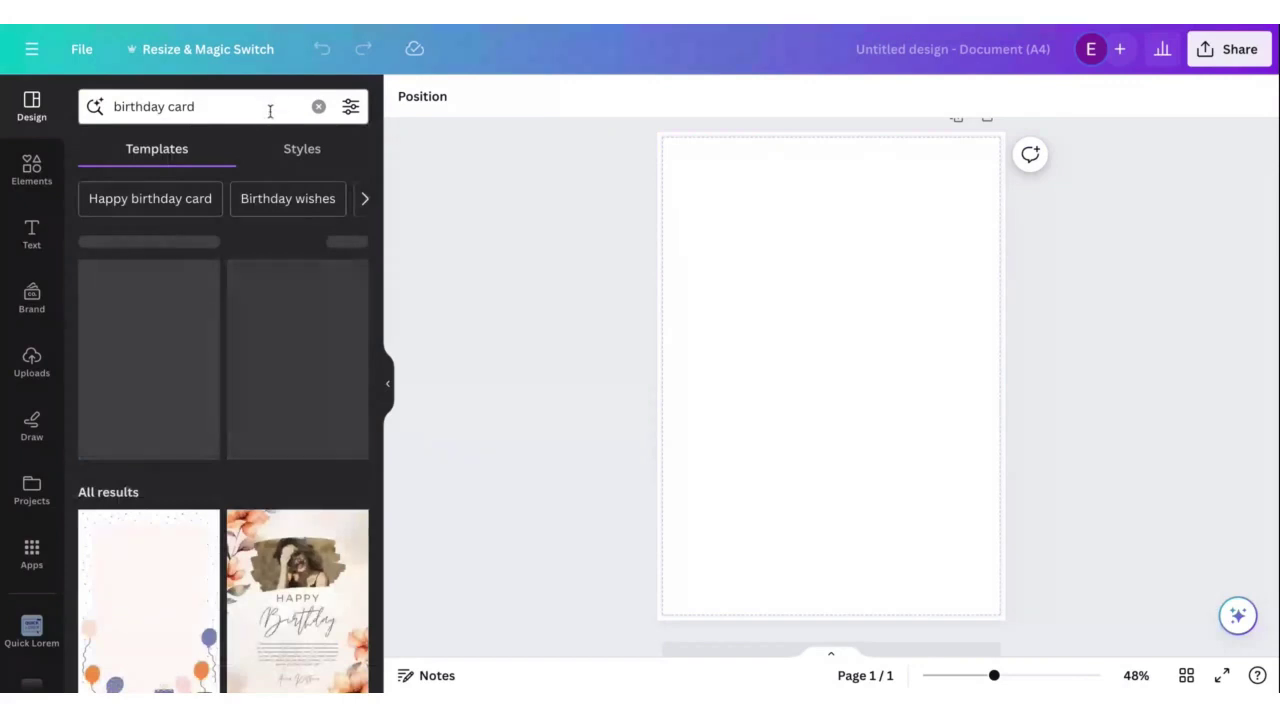
scroll(279, 330, "down", 4)
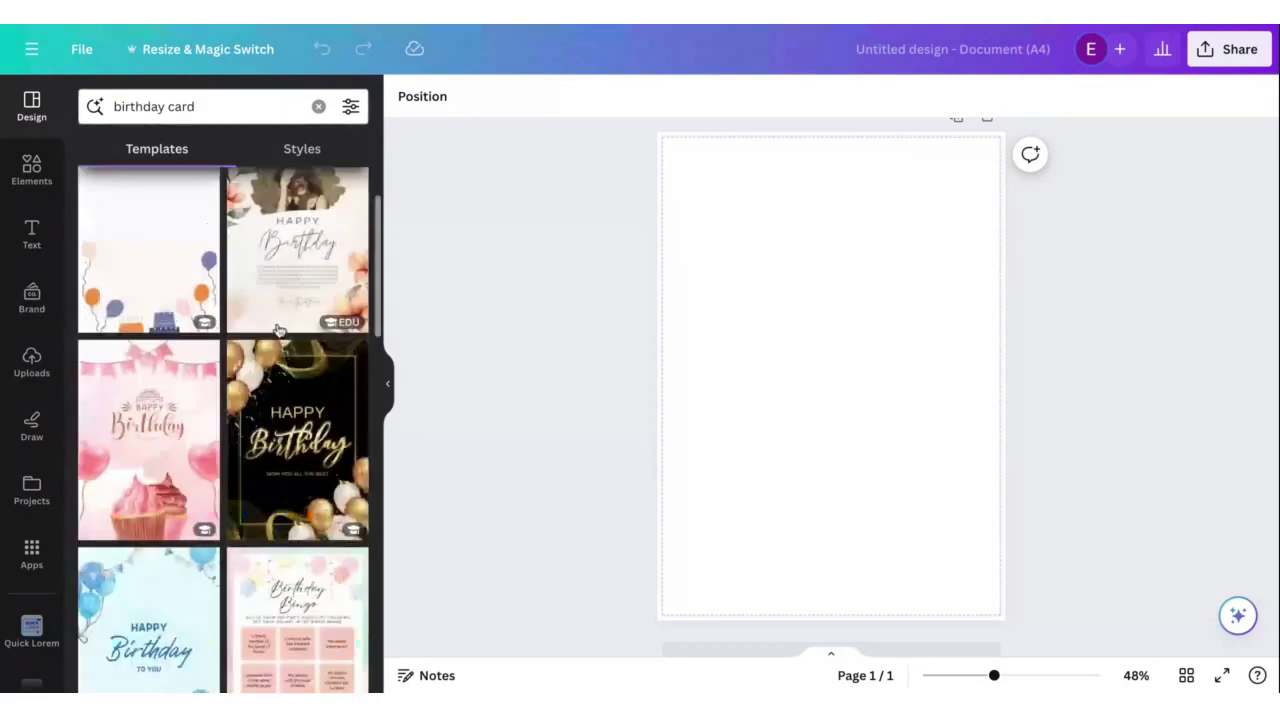
scroll(279, 330, "down", 10)
scroll(283, 305, "up", 5)
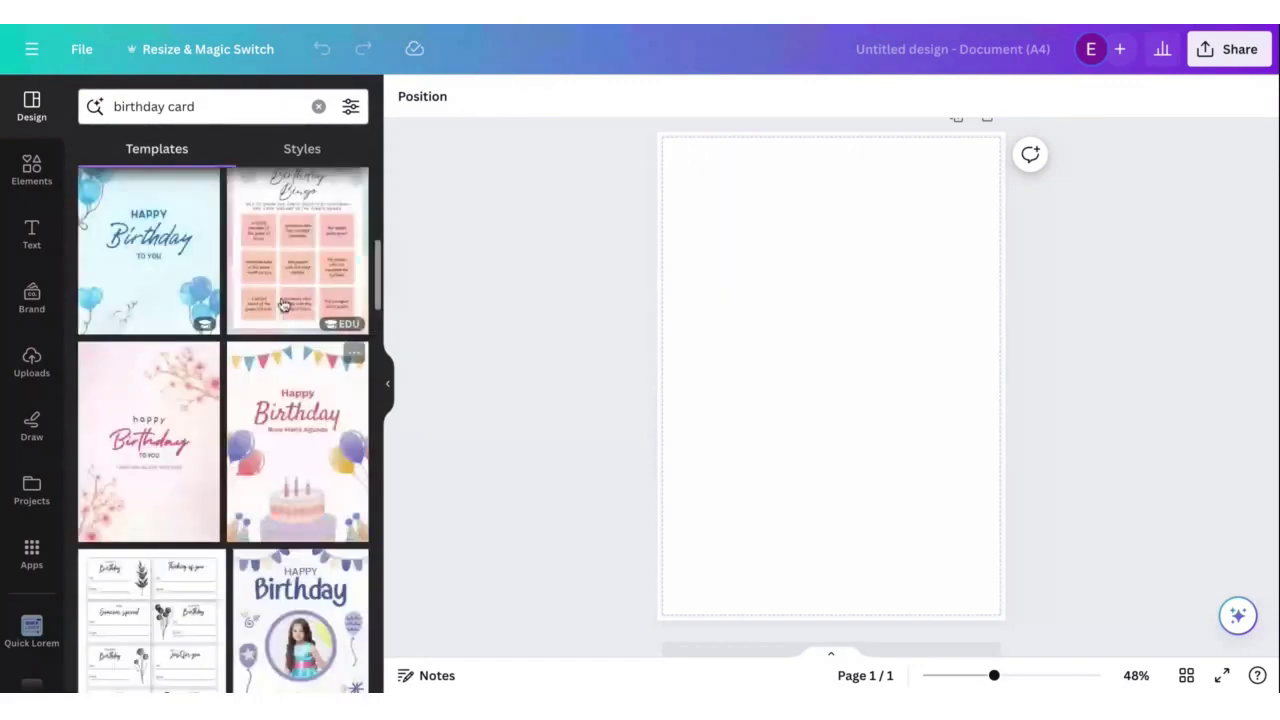
- Examine the template filters for color and language, and filter the birthday card templates by green
left_click(350, 107)
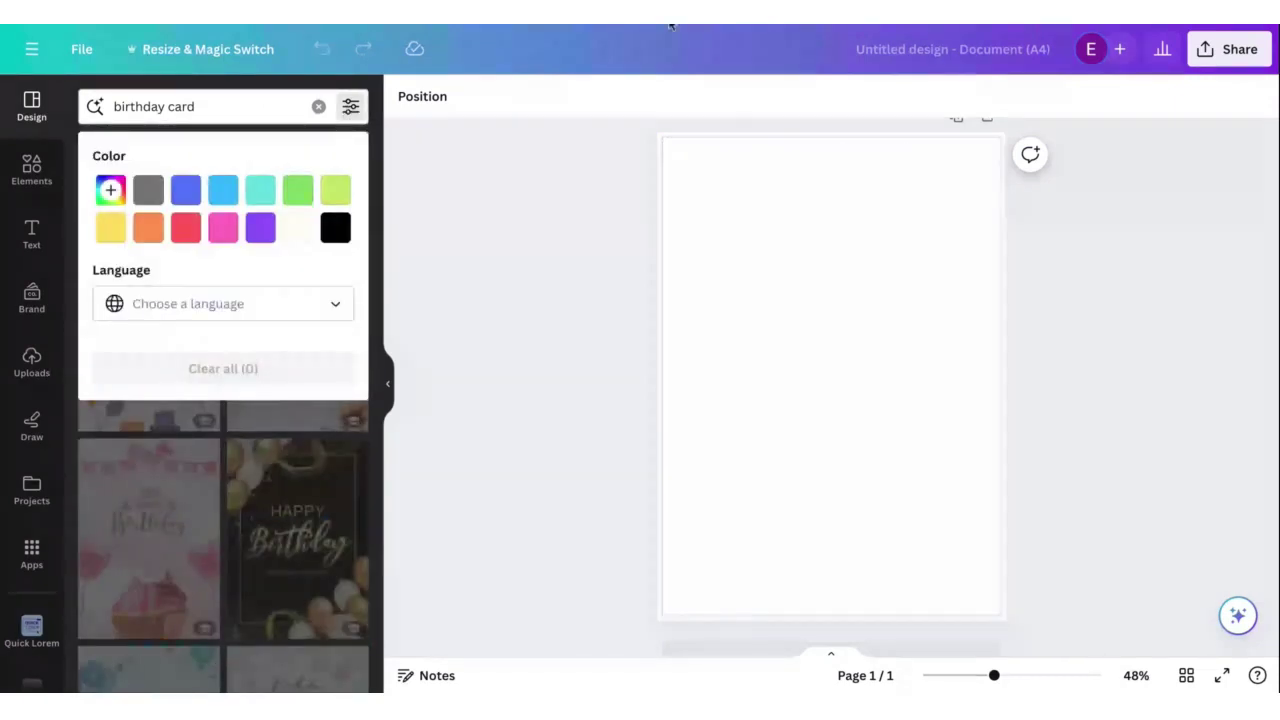
left_click(350, 107)
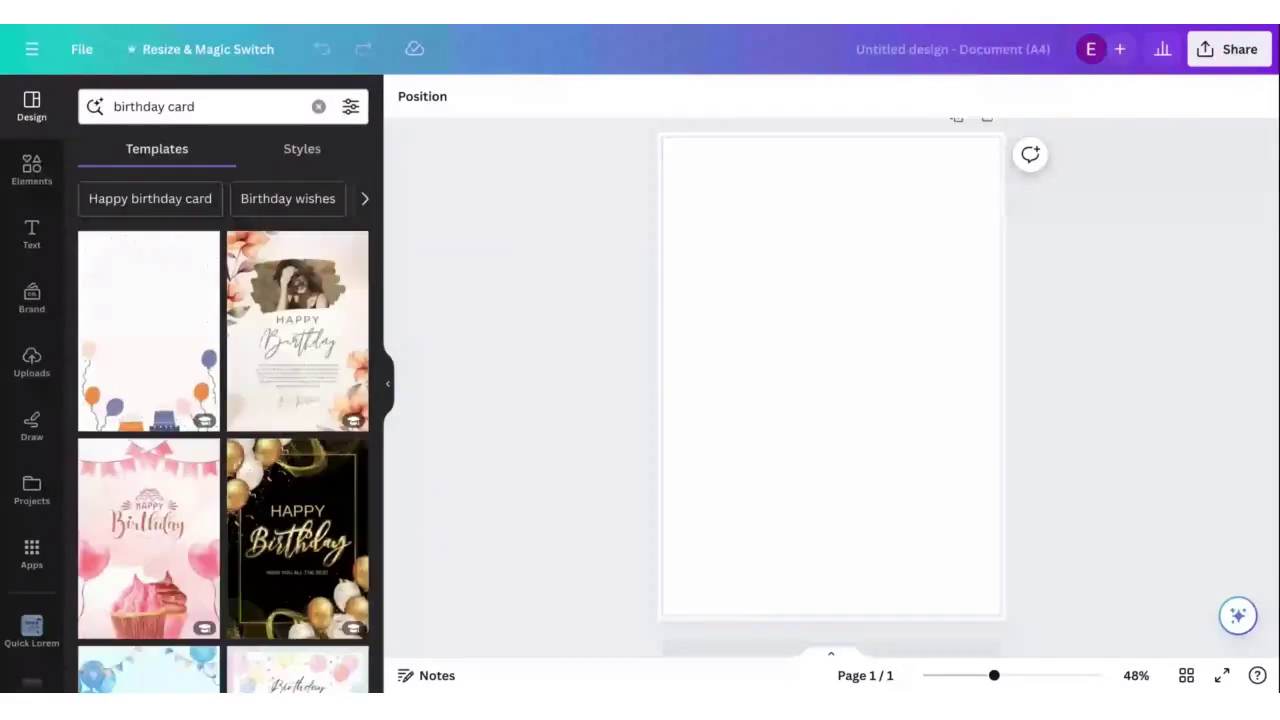
left_click(350, 108)
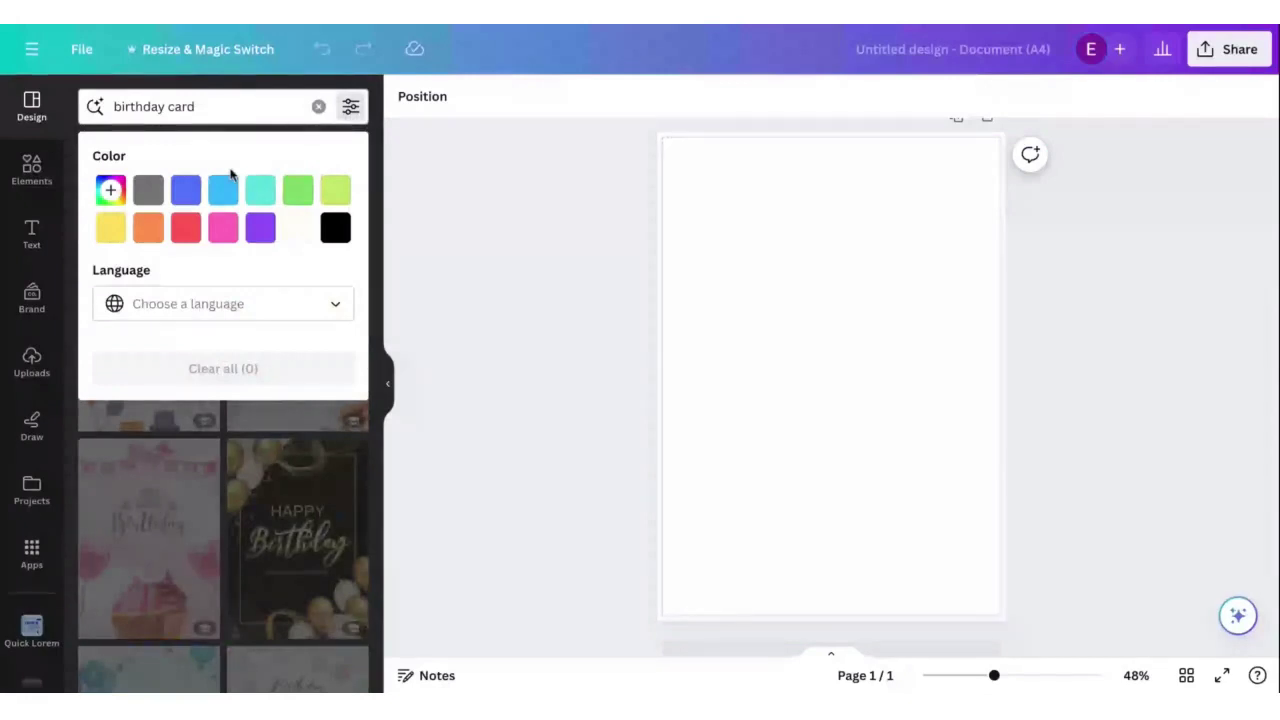
left_click(298, 190)
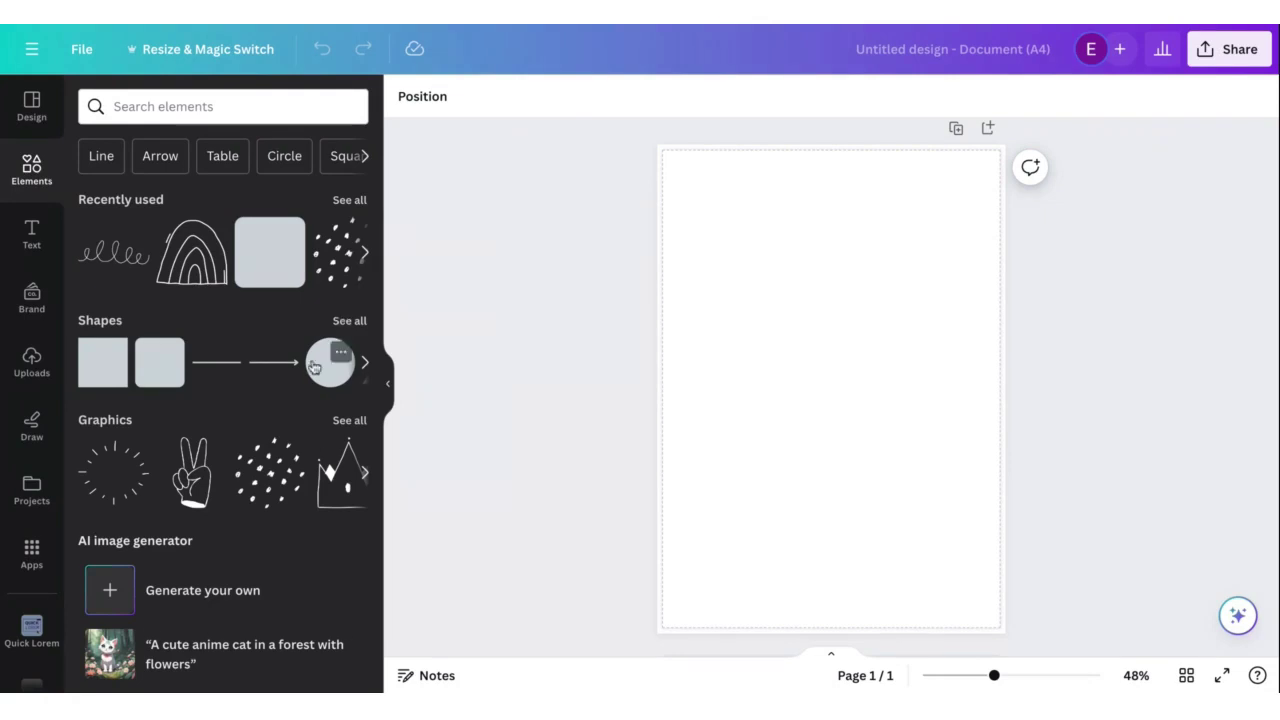
- Examine the Elements library, including its shapes, graphics, AI image generator, search categories and suggested keywords
scroll(313, 367, "down", 1)
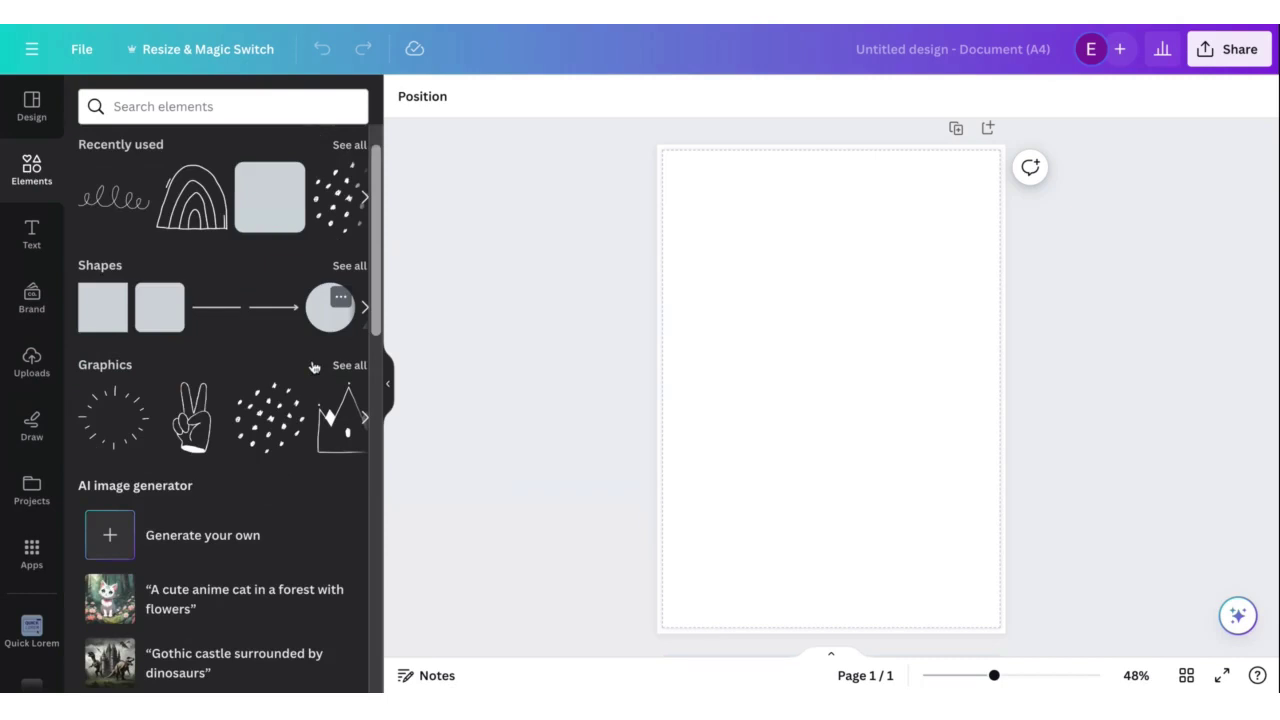
scroll(313, 367, "down", 1)
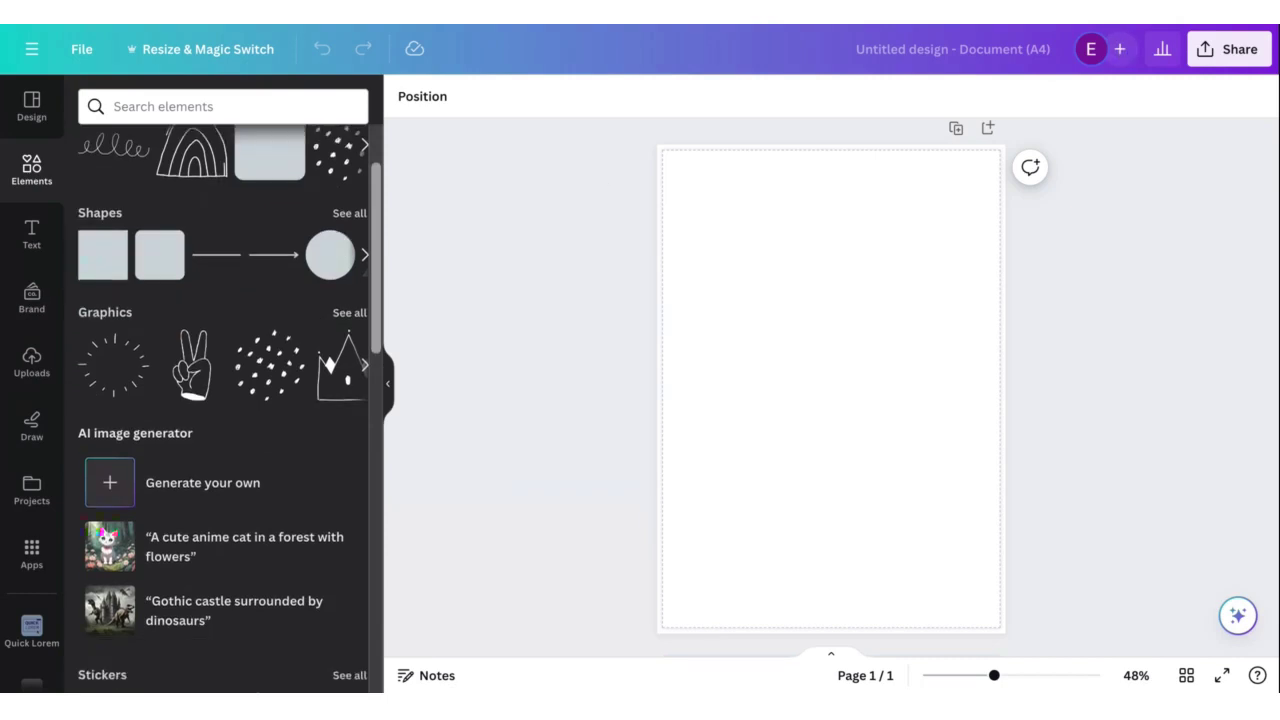
scroll(329, 252, "up", 2)
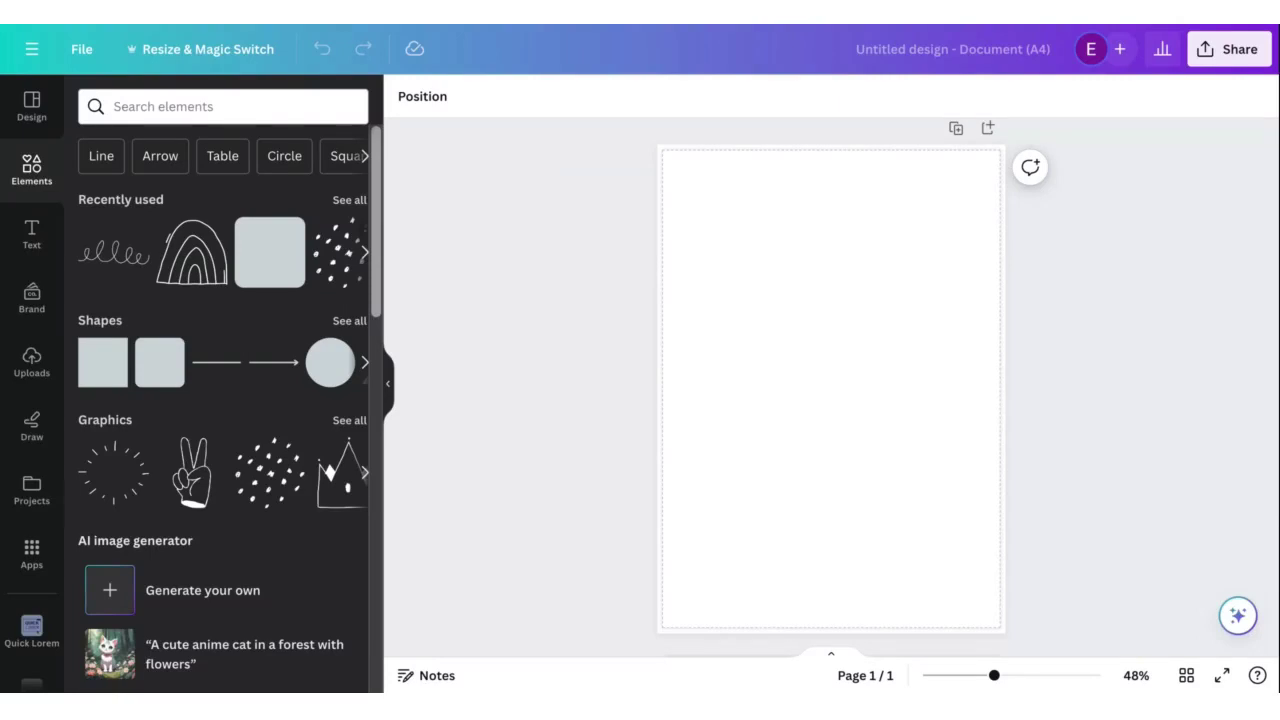
left_click(268, 105)
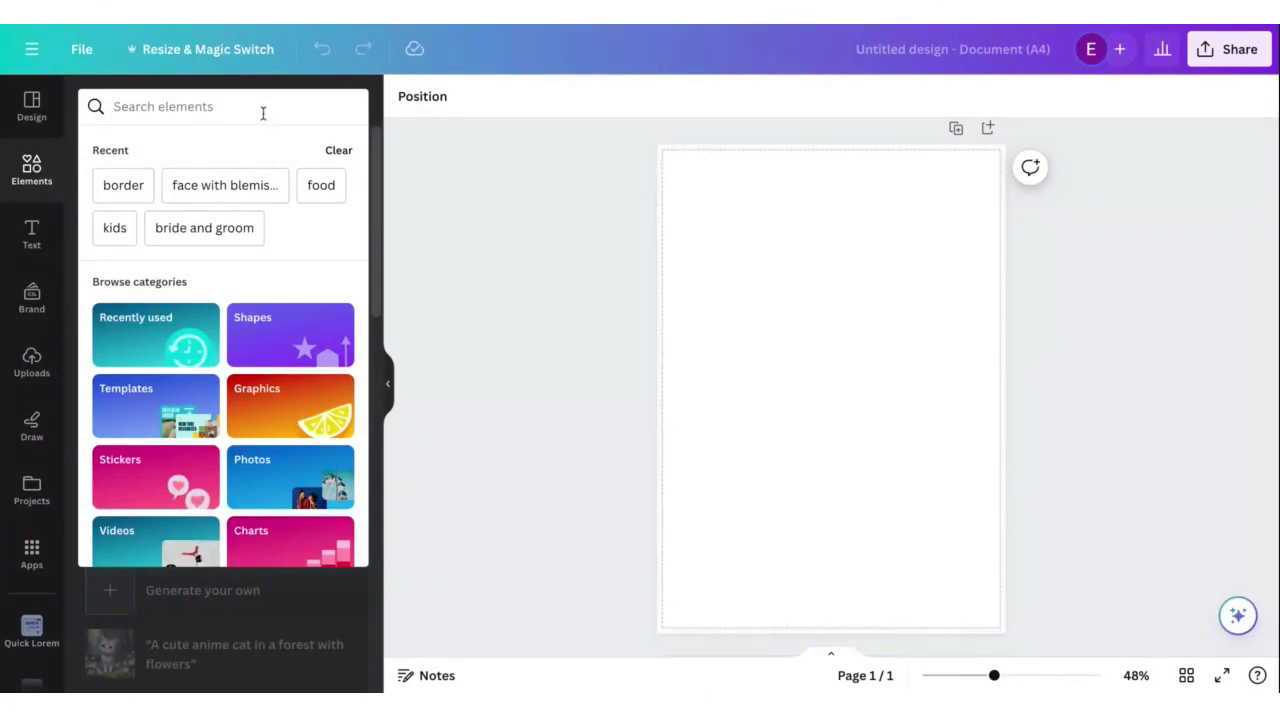
key("Escape")
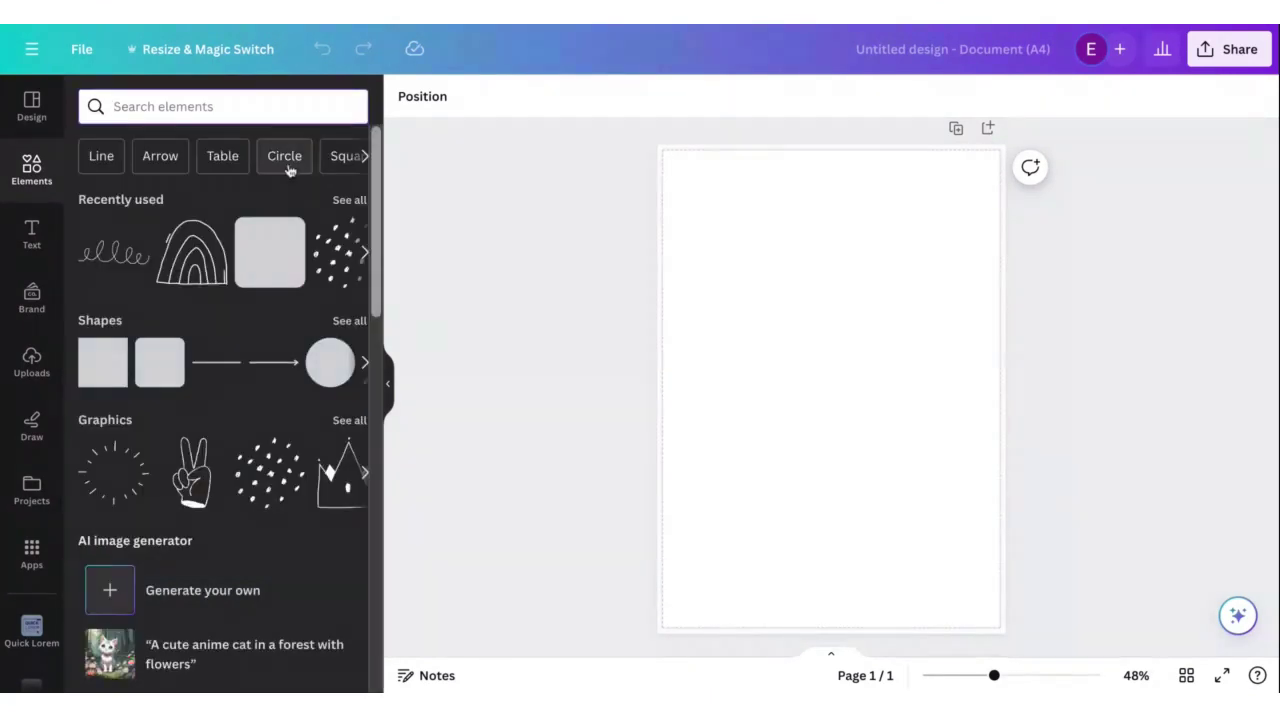
scroll(290, 171, "right", 3)
scroll(290, 171, "right", 3)
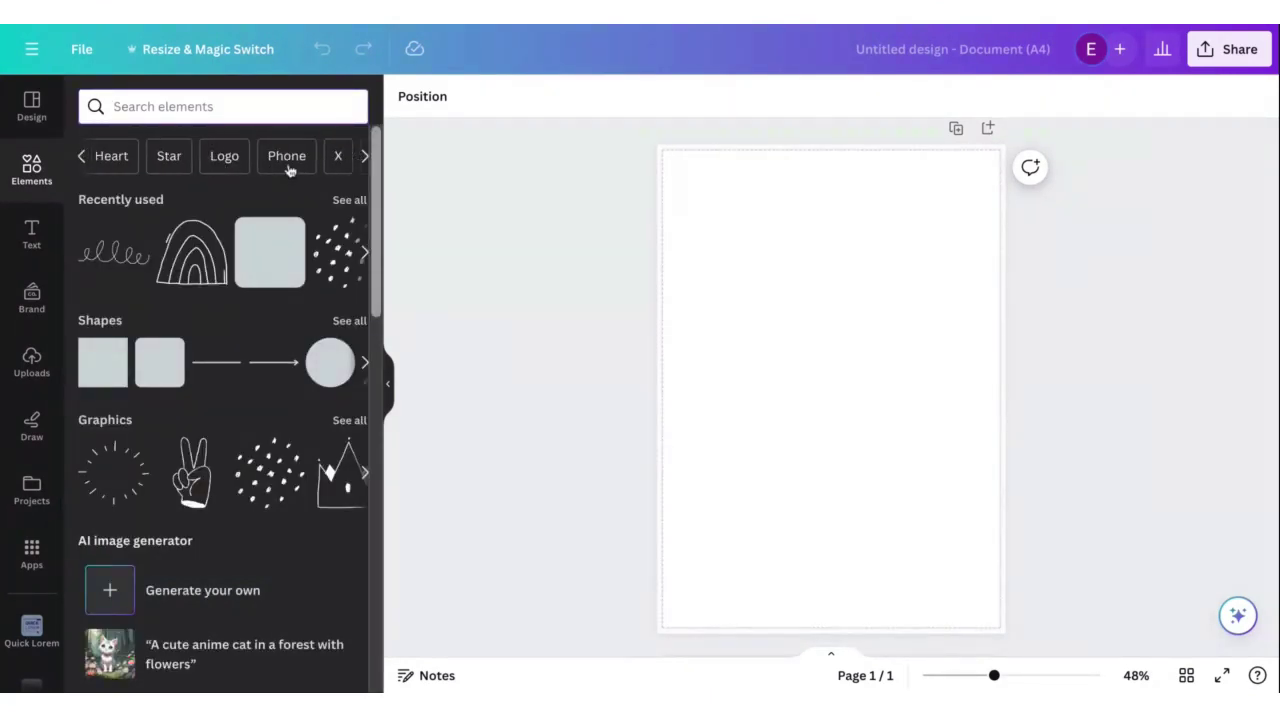
- Search the Elements library for the suggested keyword Logo and look through the matching frames and photos
left_click(234, 160)
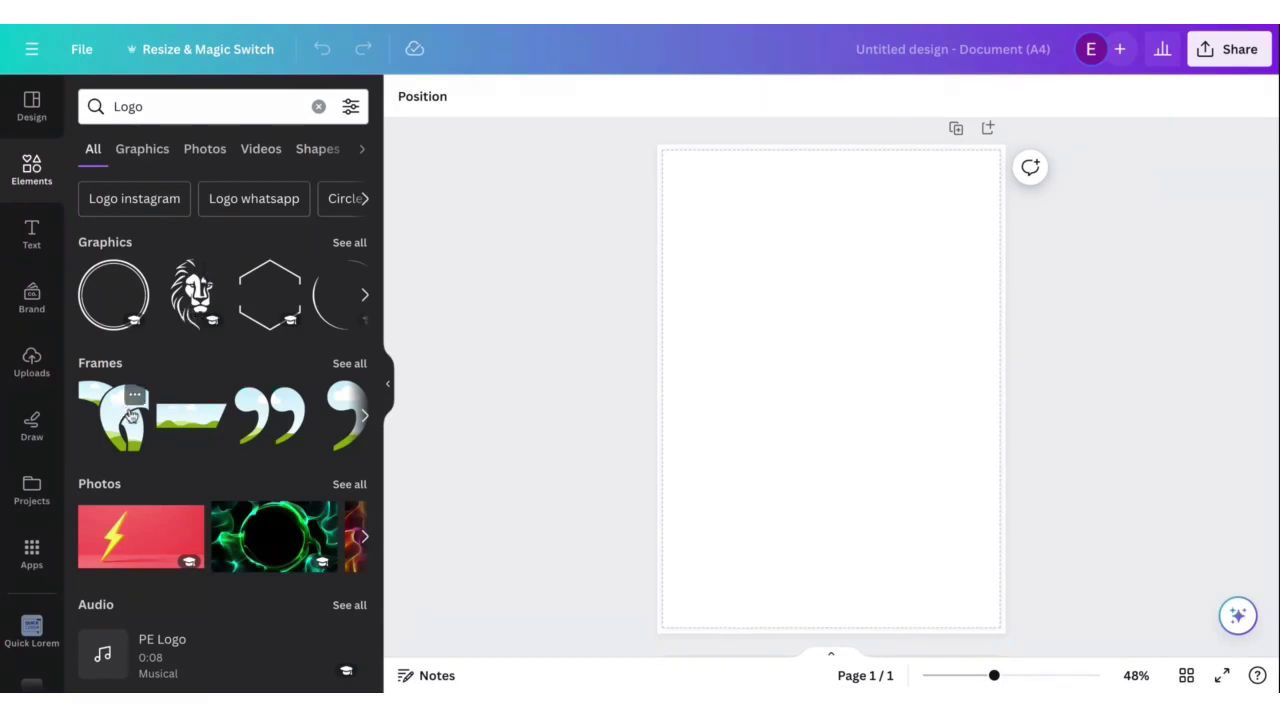
scroll(300, 435, "right", 3)
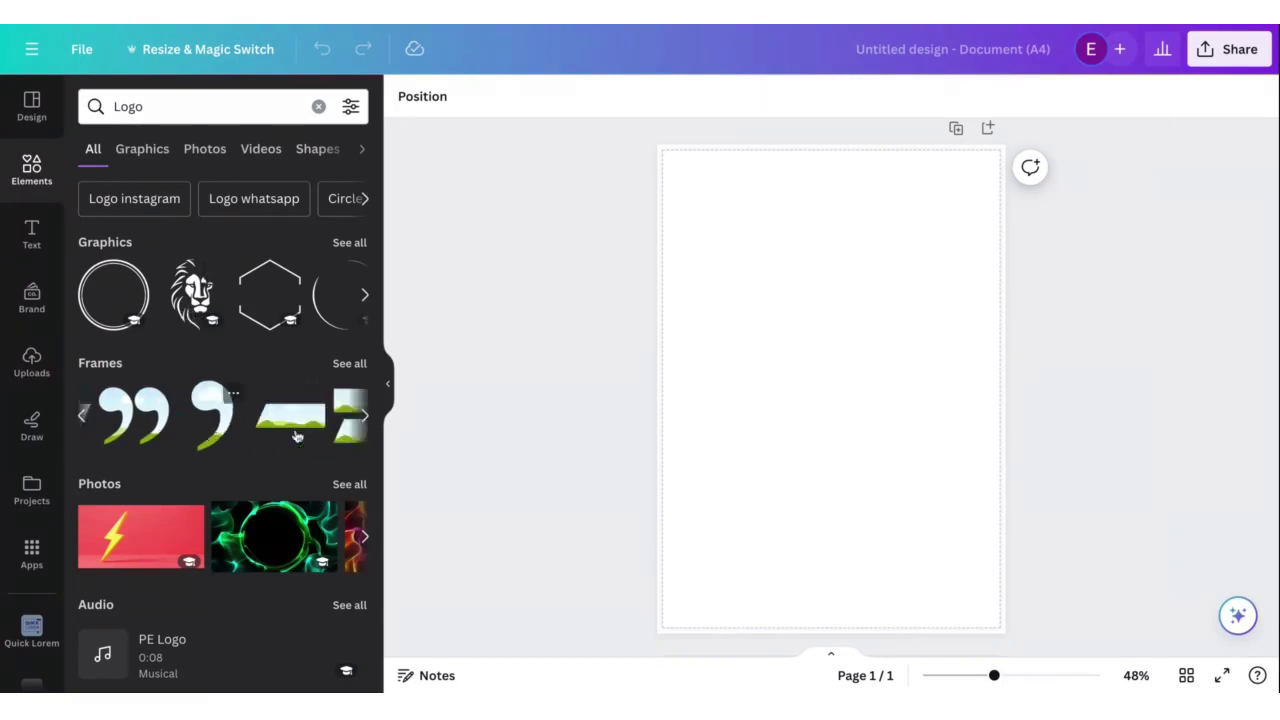
scroll(220, 420, "down", 1)
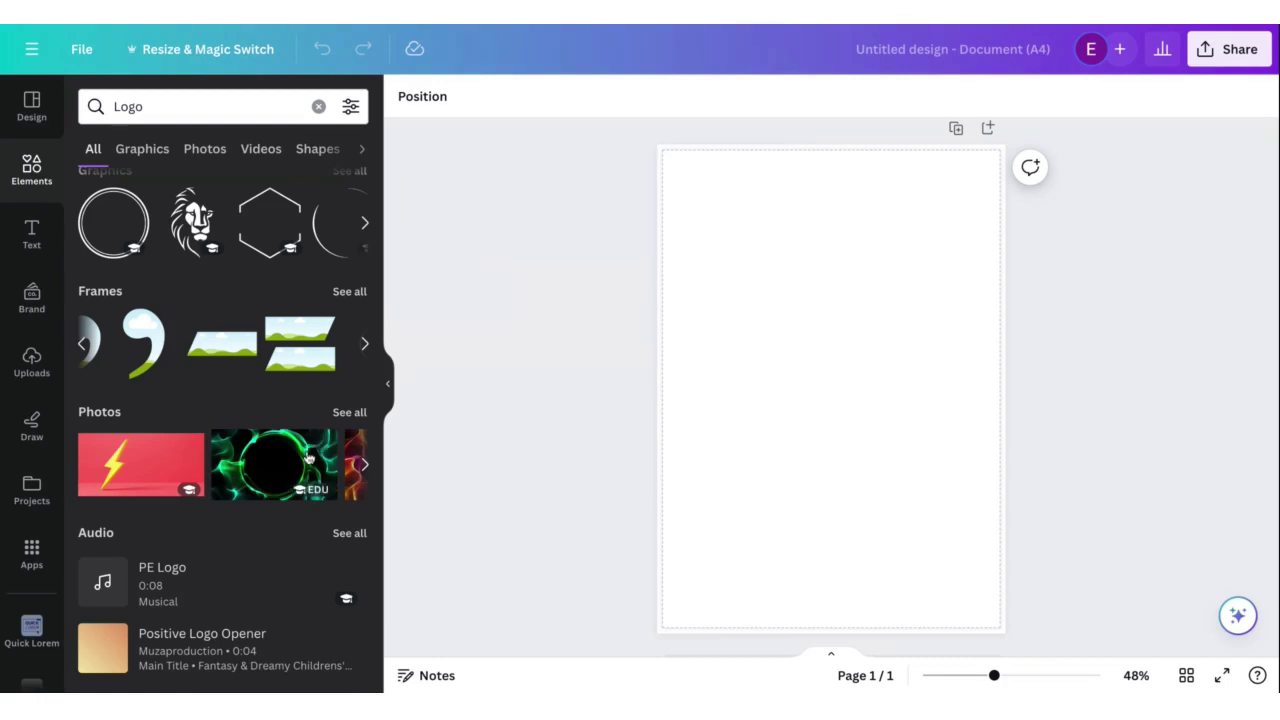
scroll(308, 458, "right", 3)
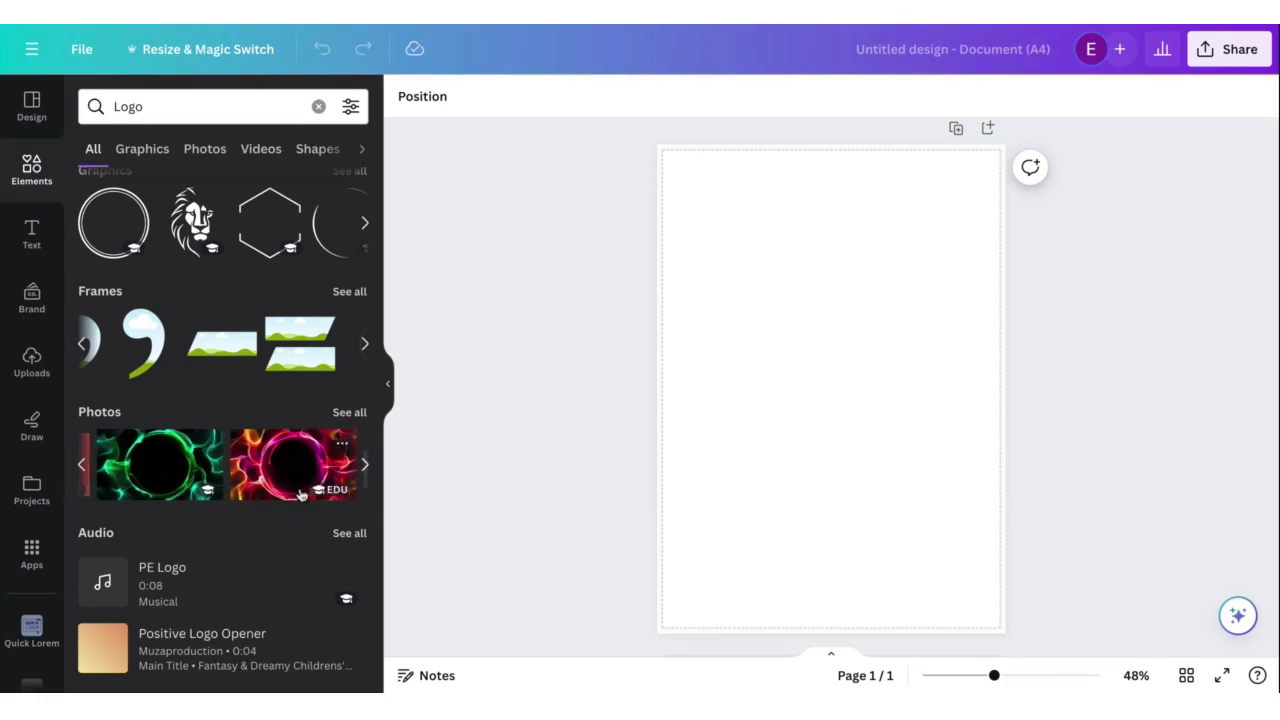
scroll(290, 490, "right", 3)
scroll(283, 490, "right", 3)
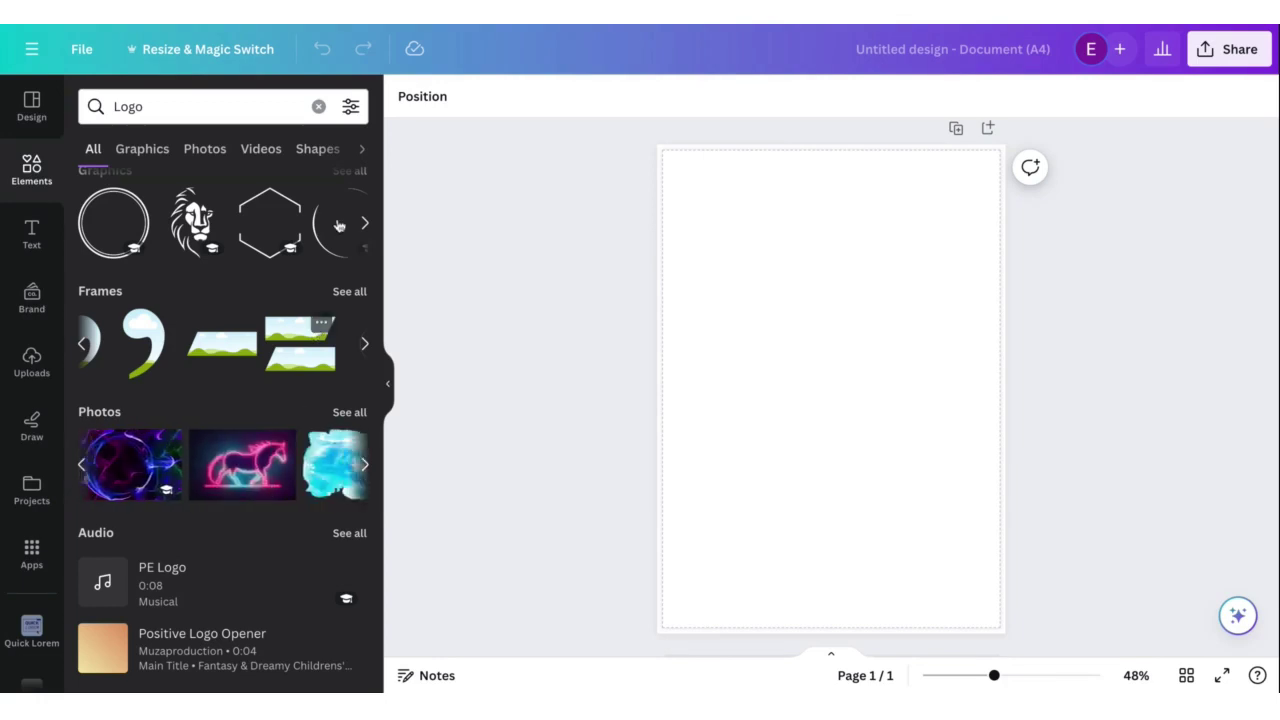
- Show all graphics matching the Logo search and look through them
left_click(358, 176)
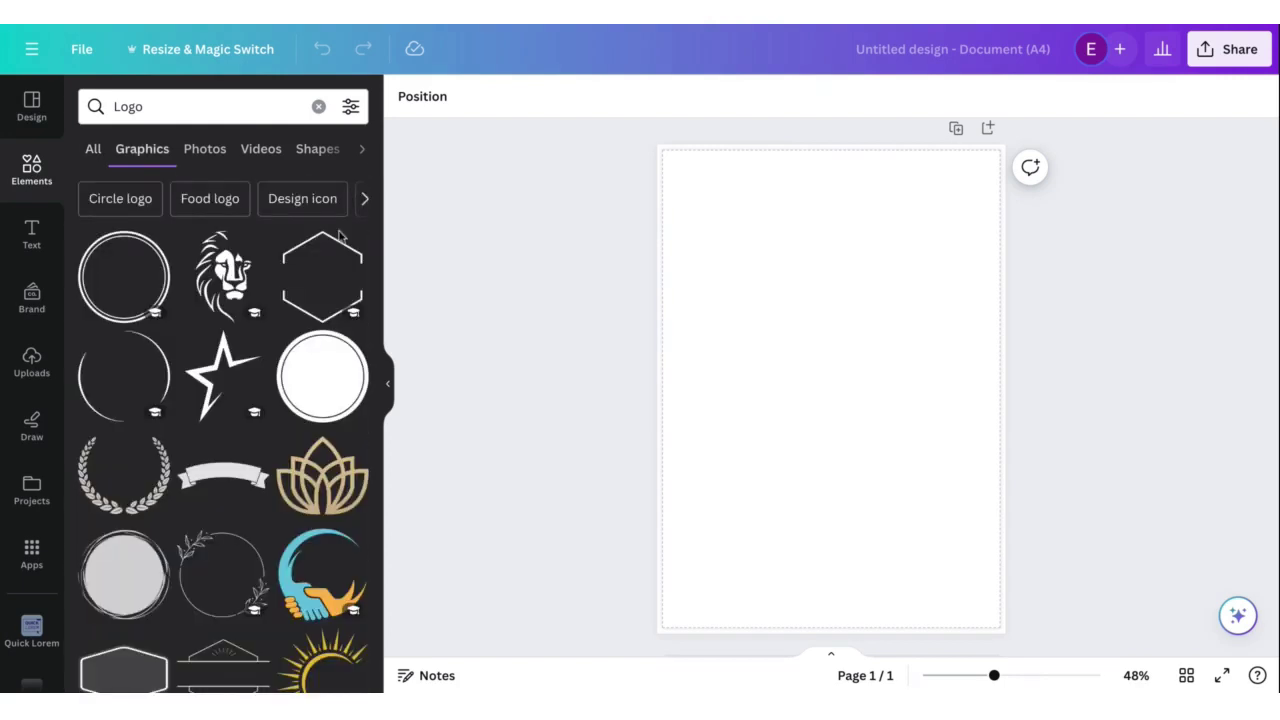
scroll(313, 347, "down", 4)
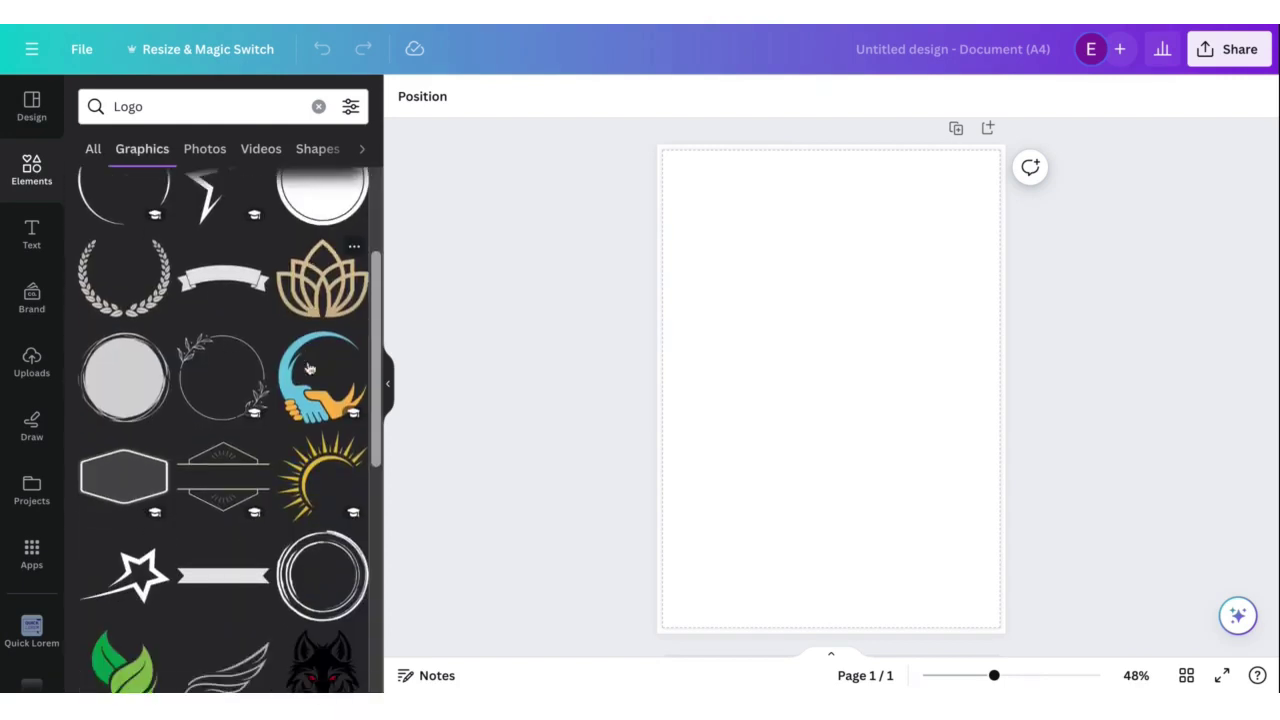
scroll(310, 370, "down", 3)
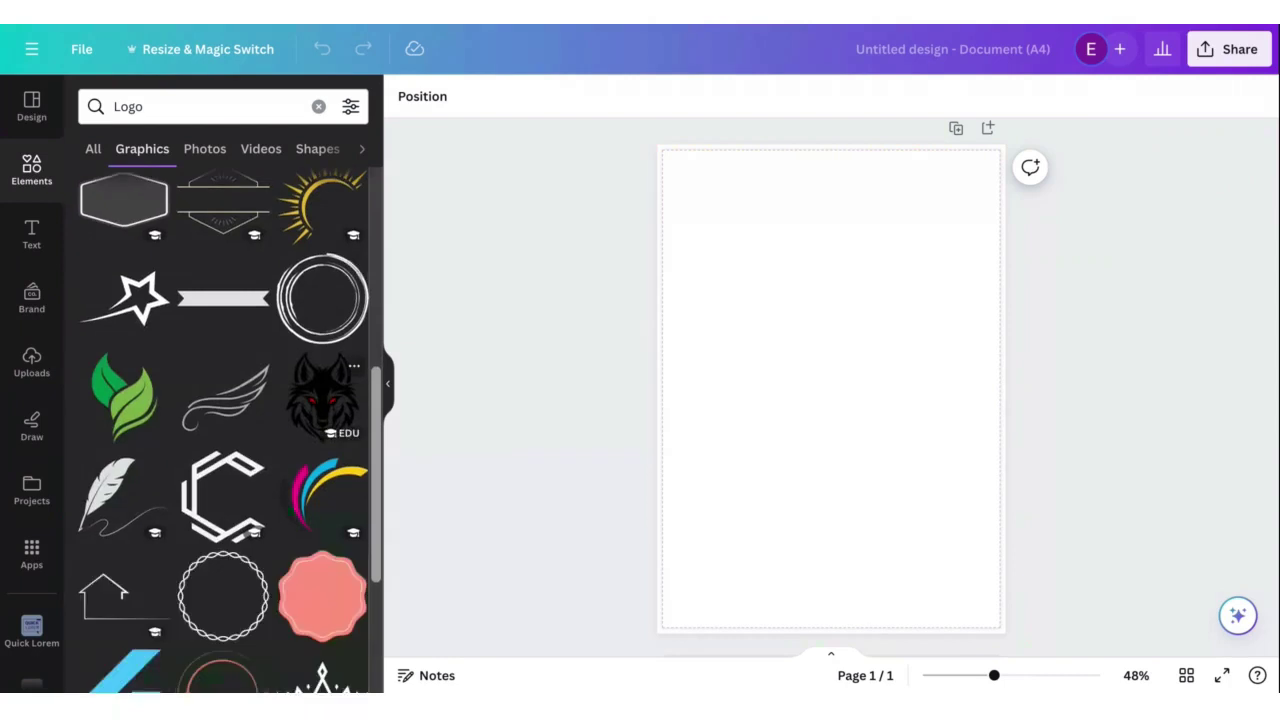
- Filter the Logo graphics by black and look through the matching designs
scroll(310, 370, "up", 5)
left_click(351, 108)
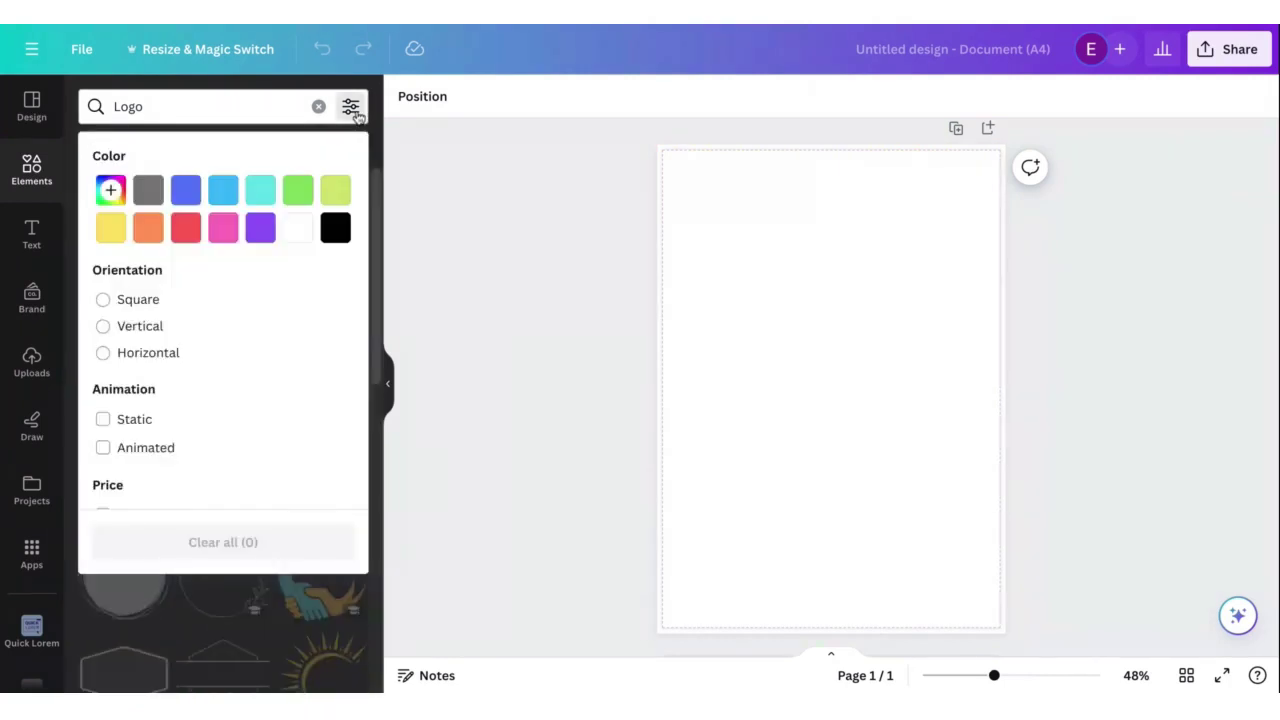
left_click(330, 233)
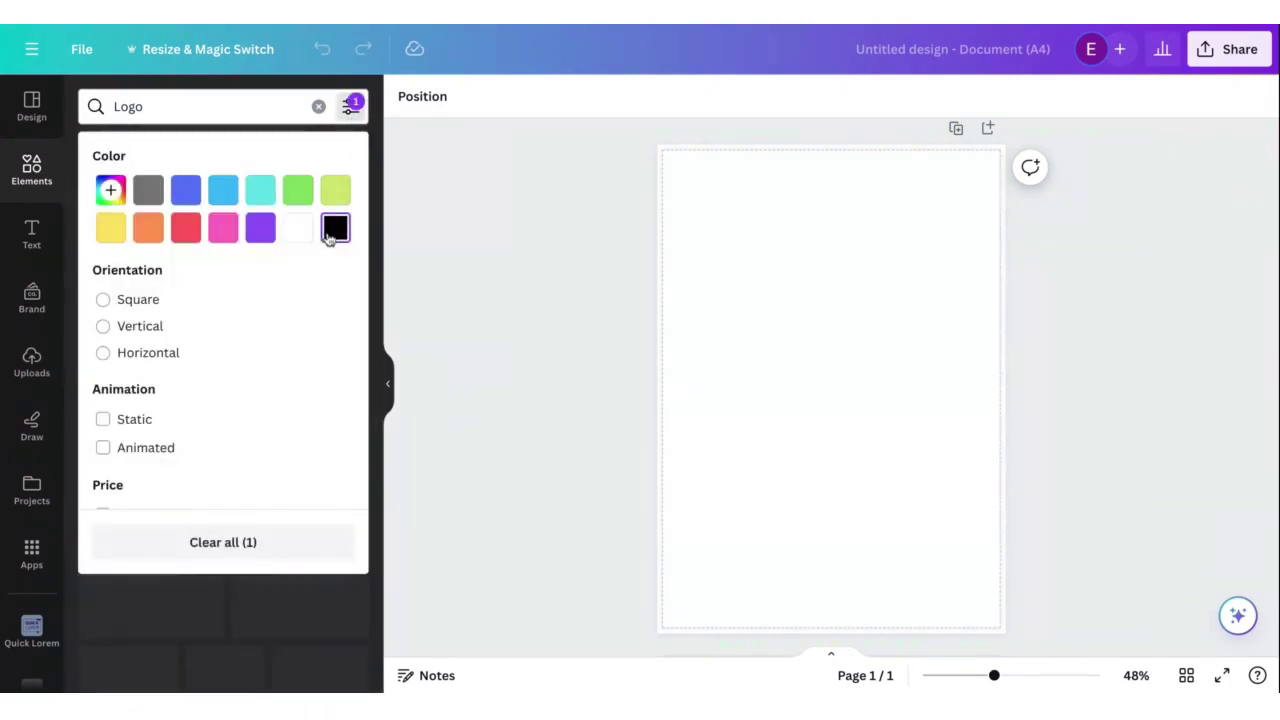
left_click(349, 110)
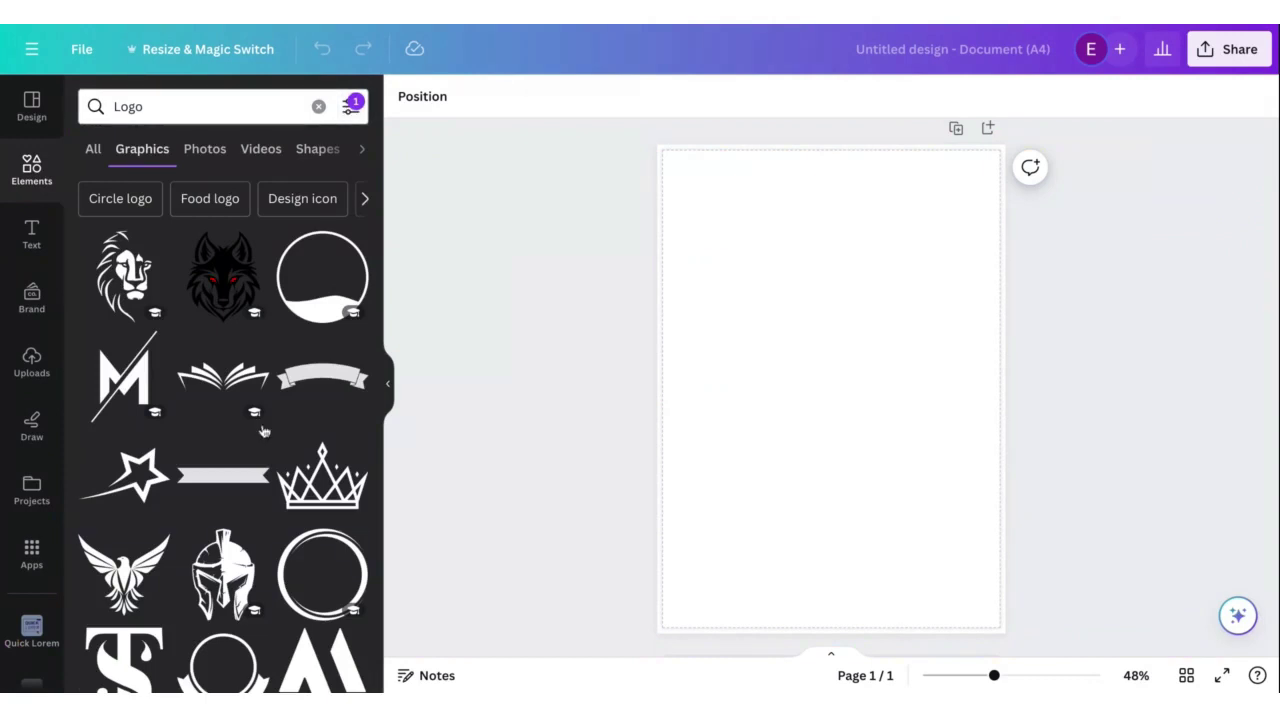
scroll(264, 431, "down", 3)
scroll(264, 431, "down", 1)
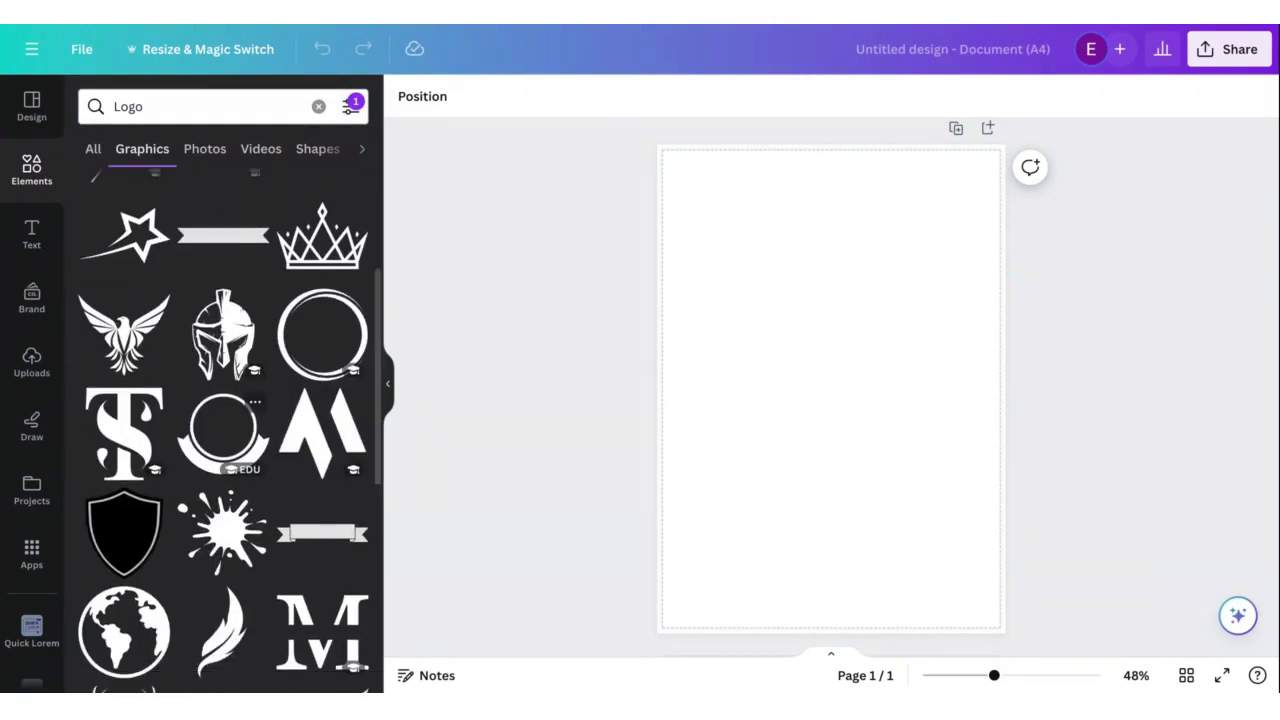
- Add the black paint splatter graphic to the page and delete it again
left_click(222, 530)
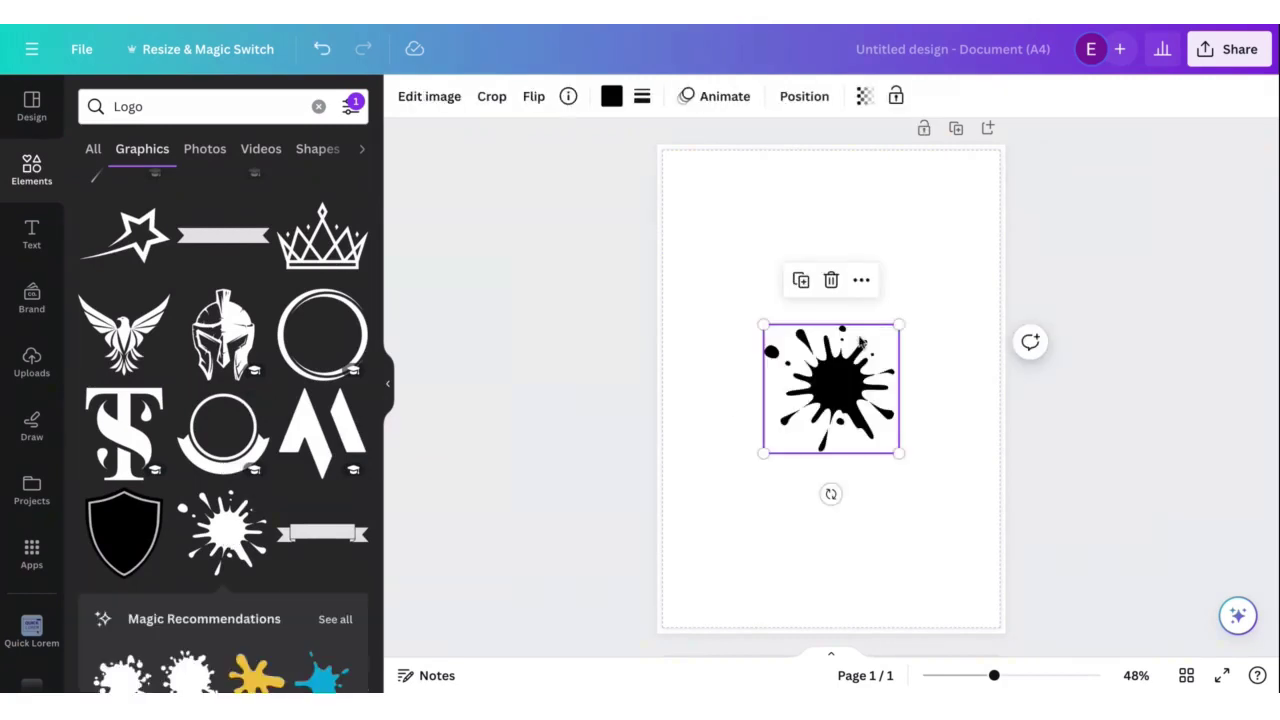
left_click(831, 280)
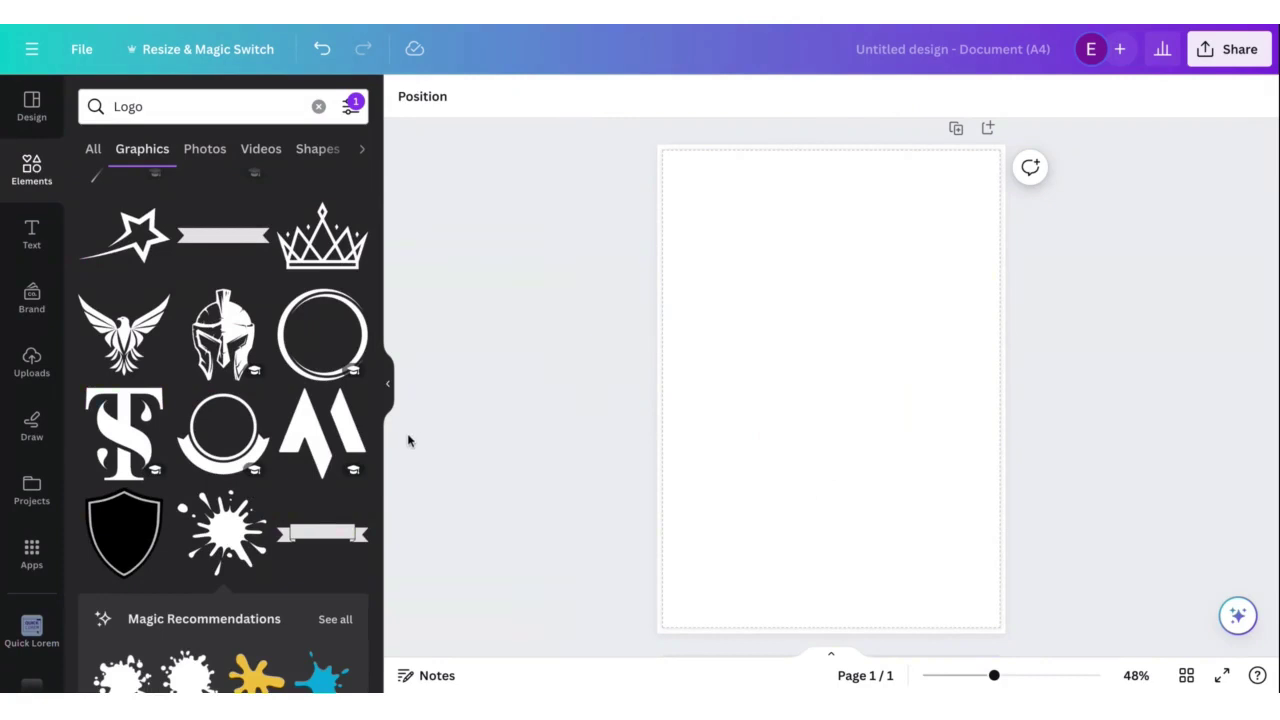
- Try out the angular M-shaped logo graphic on the page by repositioning and enlarging it, and delete it
left_click(318, 440)
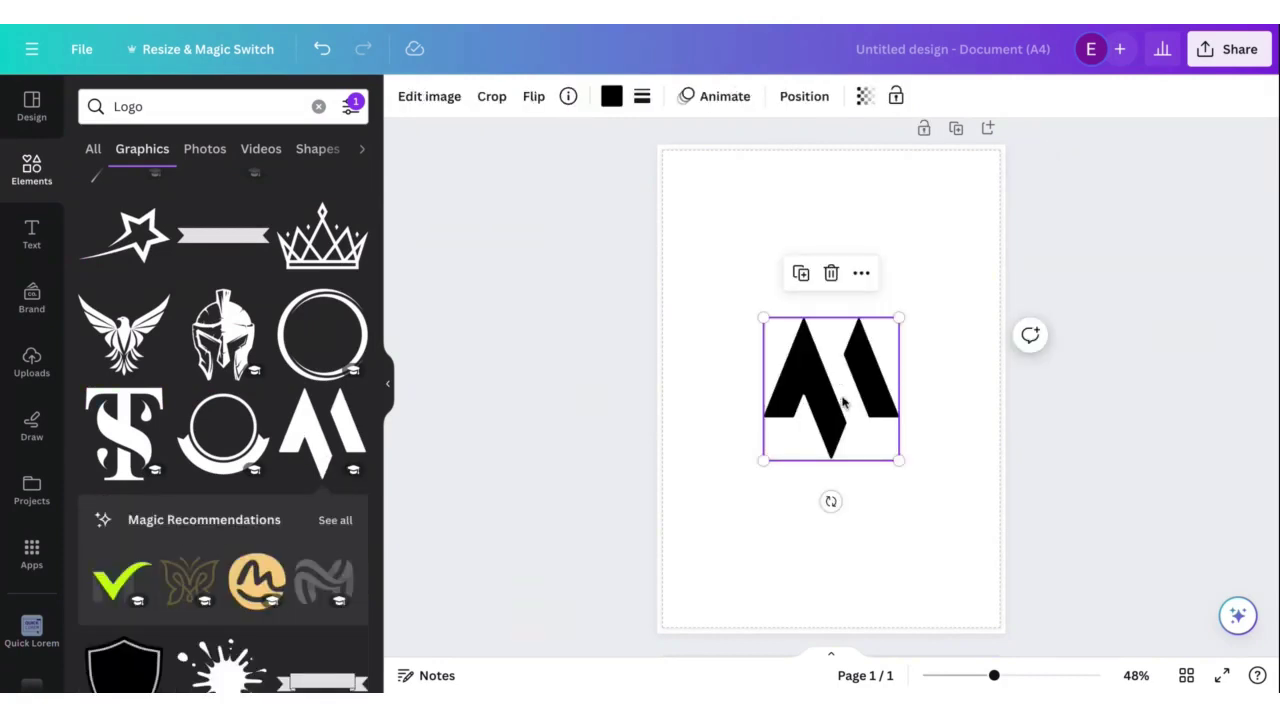
left_click_drag(843, 402, 806, 366)
left_click_drag(864, 432, 912, 483)
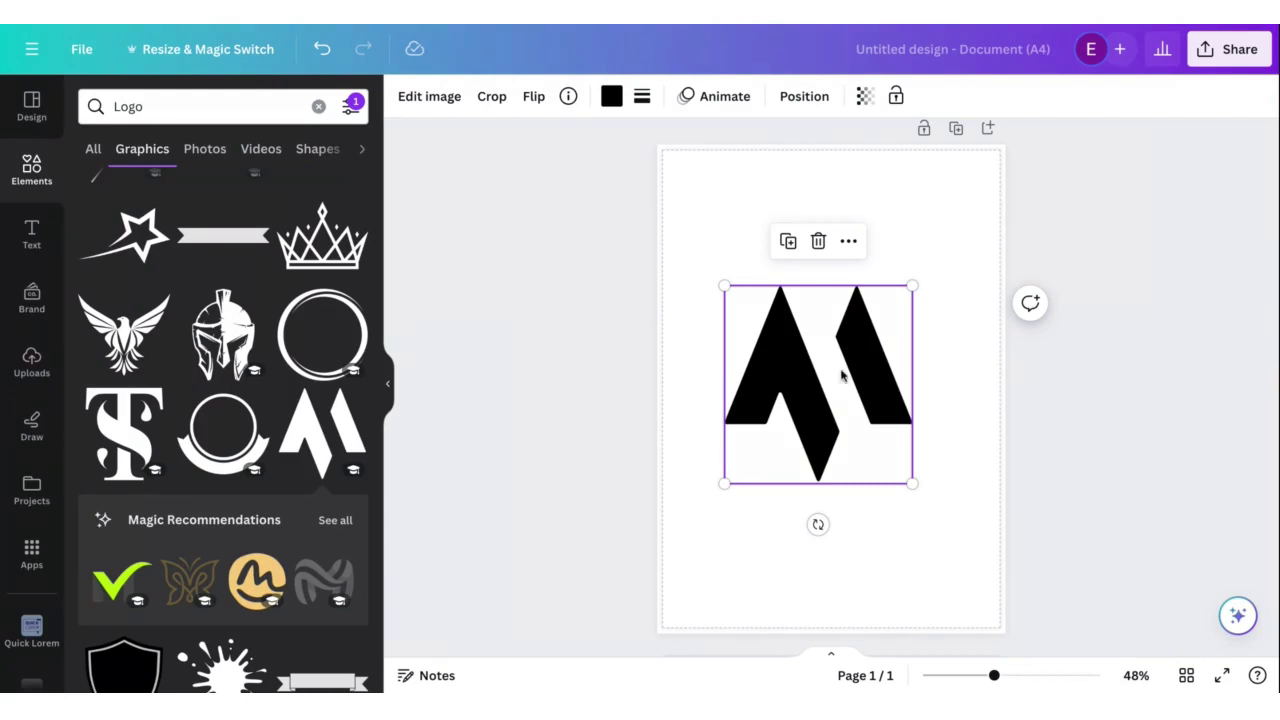
left_click(818, 243)
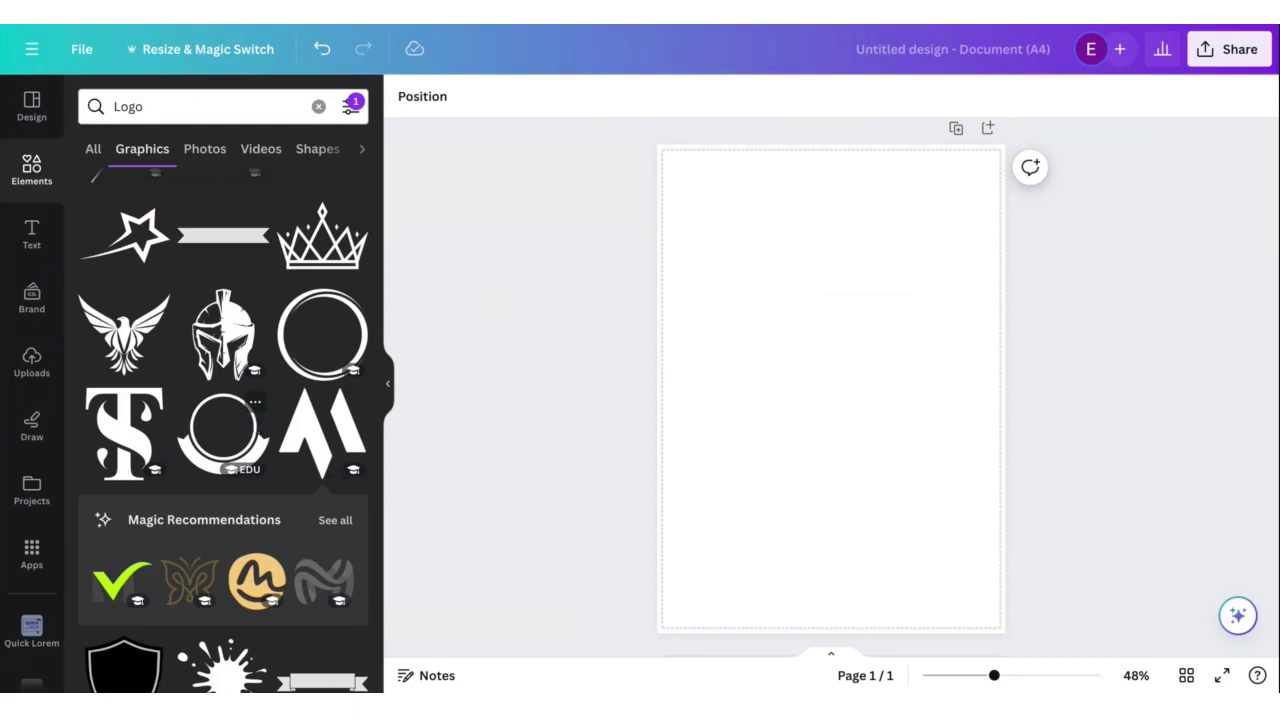
- Look through the photo, video, shape and audio results for the Logo search
scroll(223, 400, "up", 5)
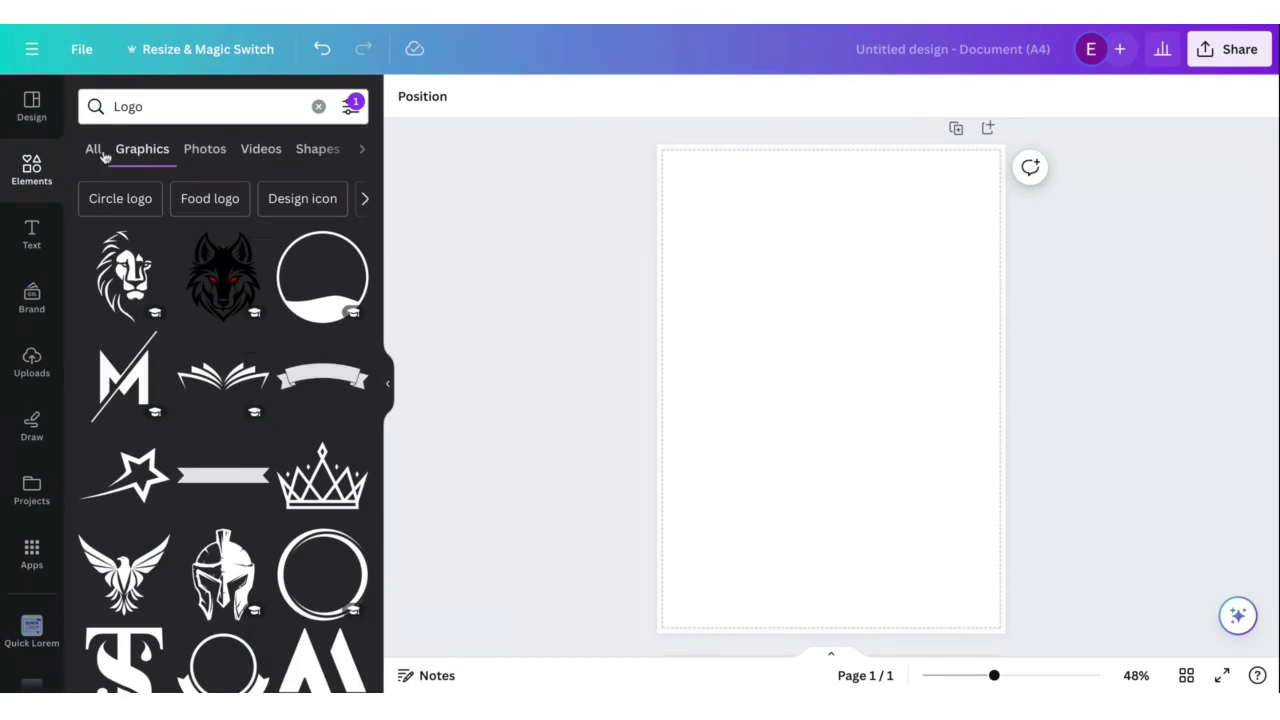
left_click(201, 152)
scroll(218, 407, "down", 1)
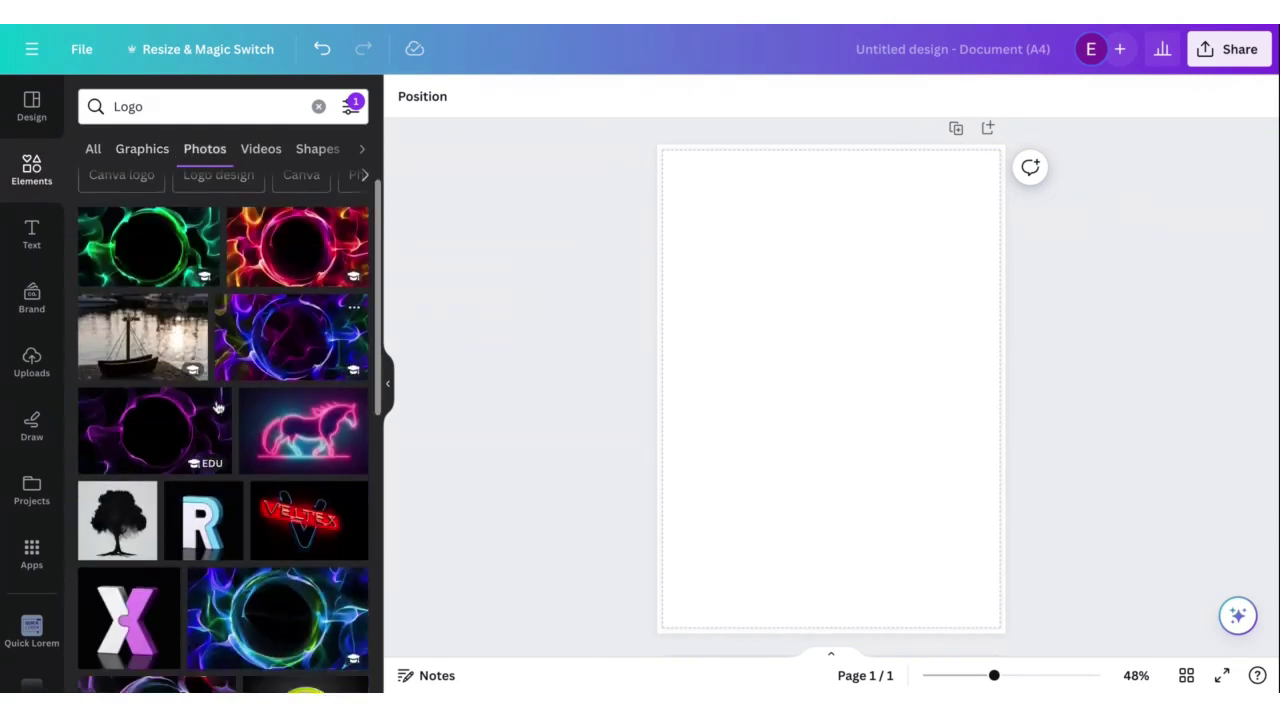
scroll(218, 407, "down", 3)
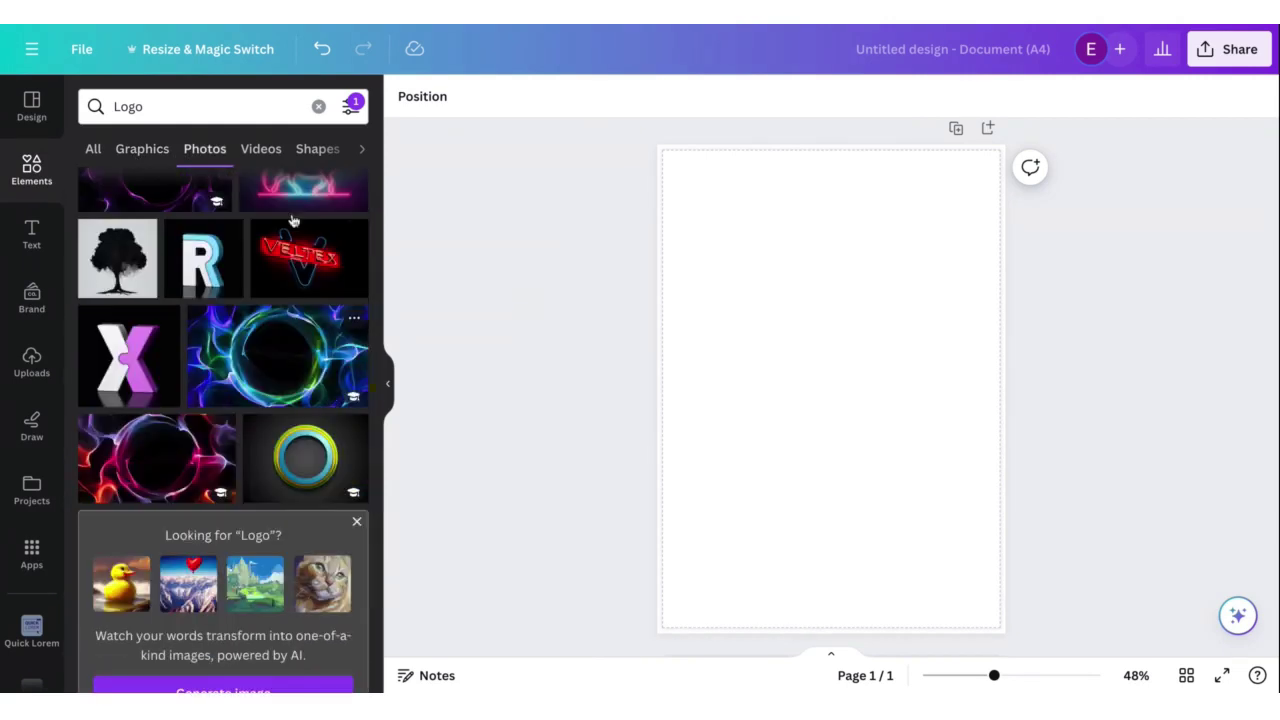
left_click(261, 148)
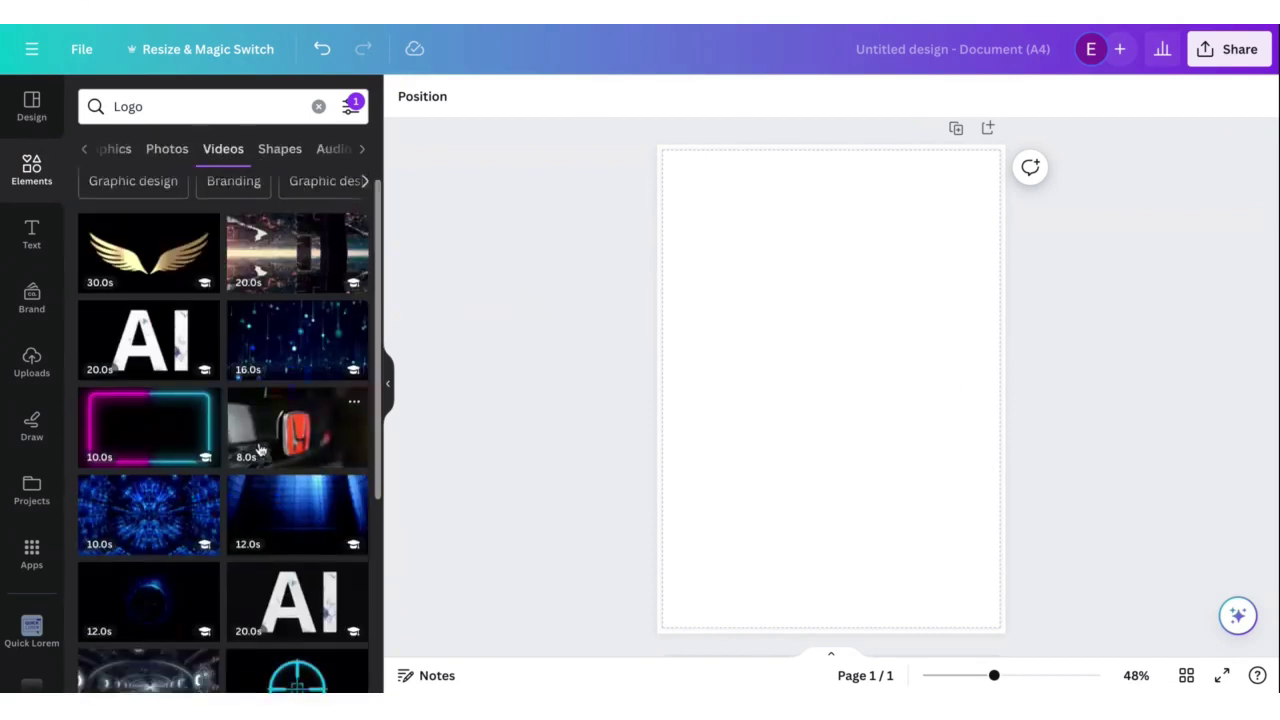
scroll(259, 450, "down", 4)
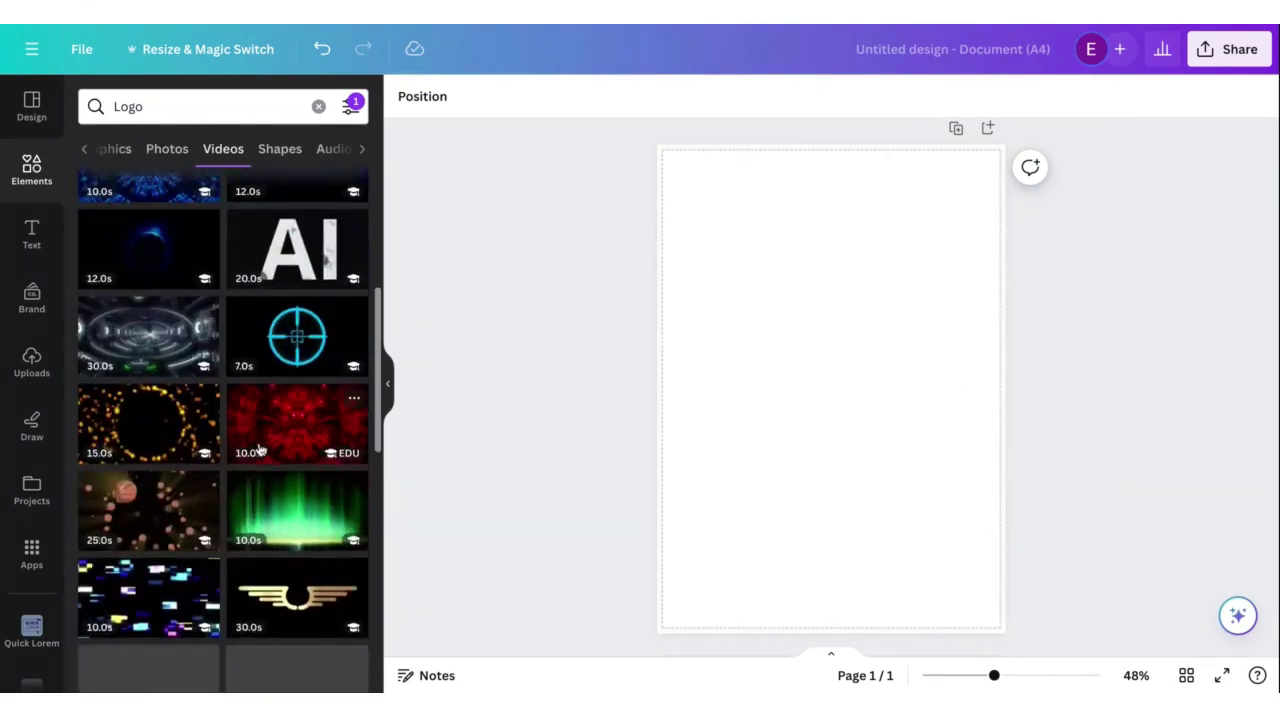
scroll(259, 450, "up", 5)
left_click(279, 149)
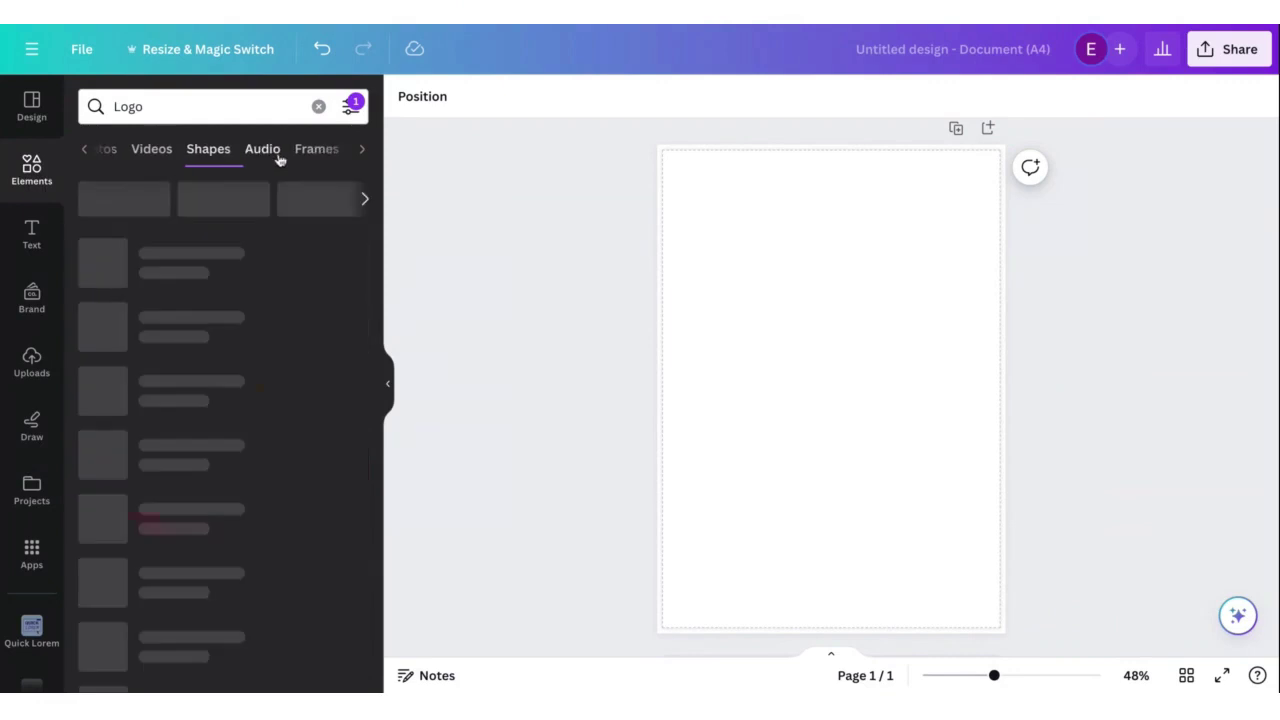
left_click(280, 152)
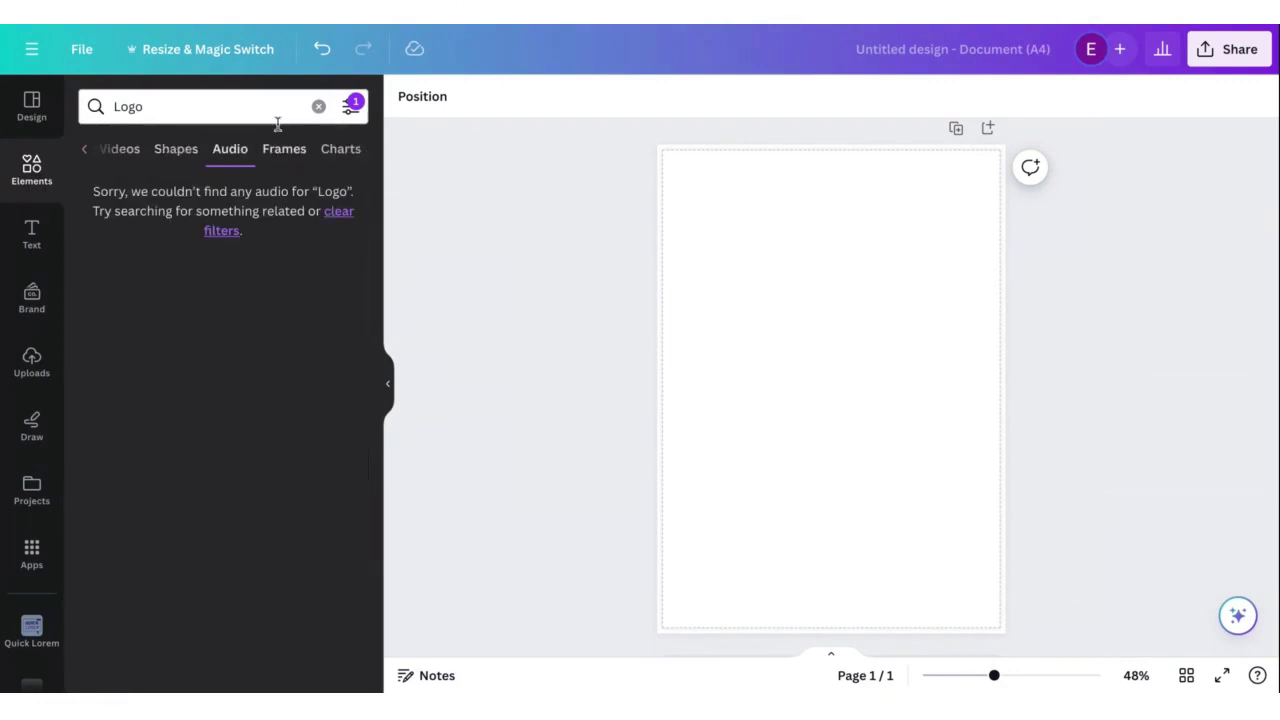
- Clear the Logo search and look through the suggested element keywords
left_click(318, 106)
scroll(289, 157, "right", 10)
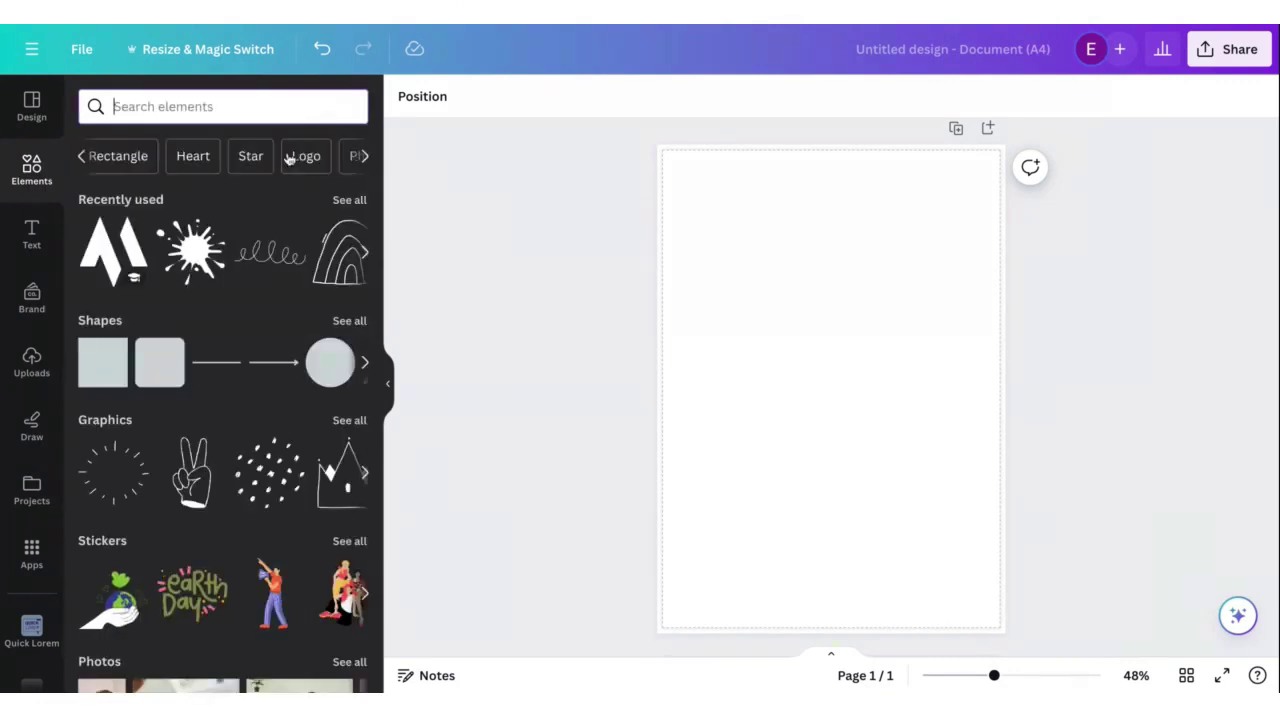
scroll(288, 157, "right", 5)
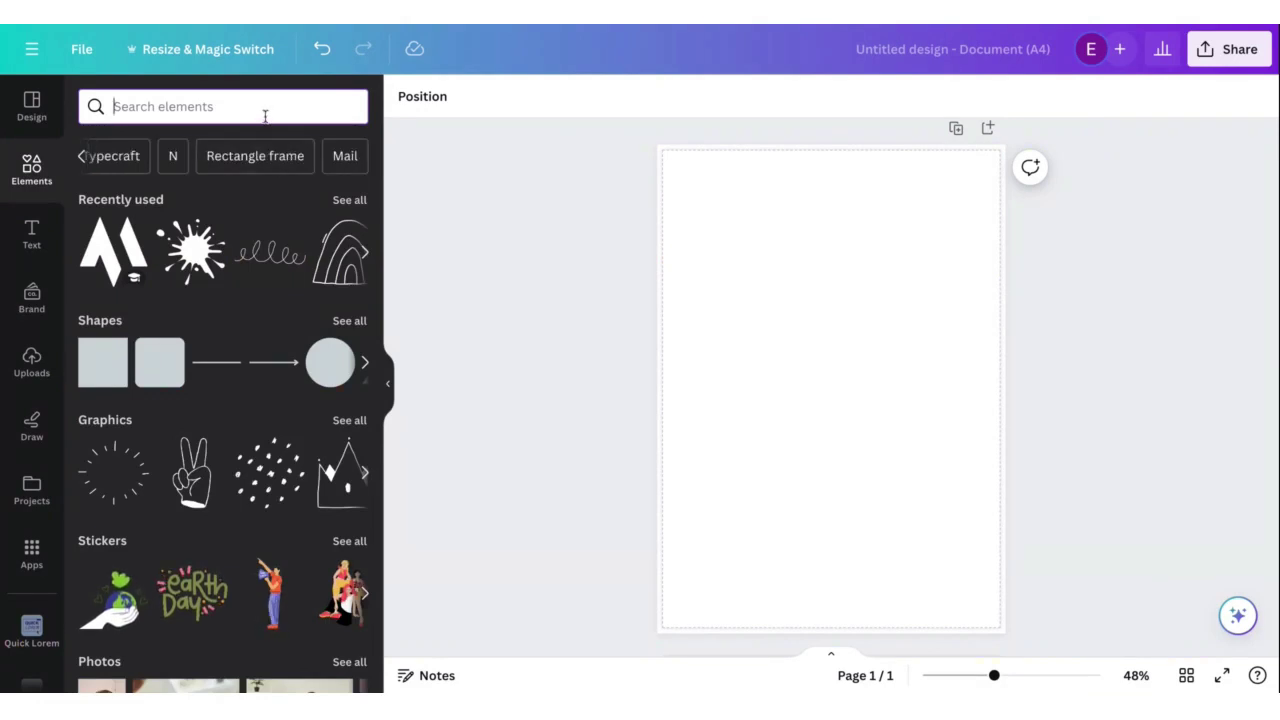
- Search the Elements library for "audio"
type("ausio")
key("Return")
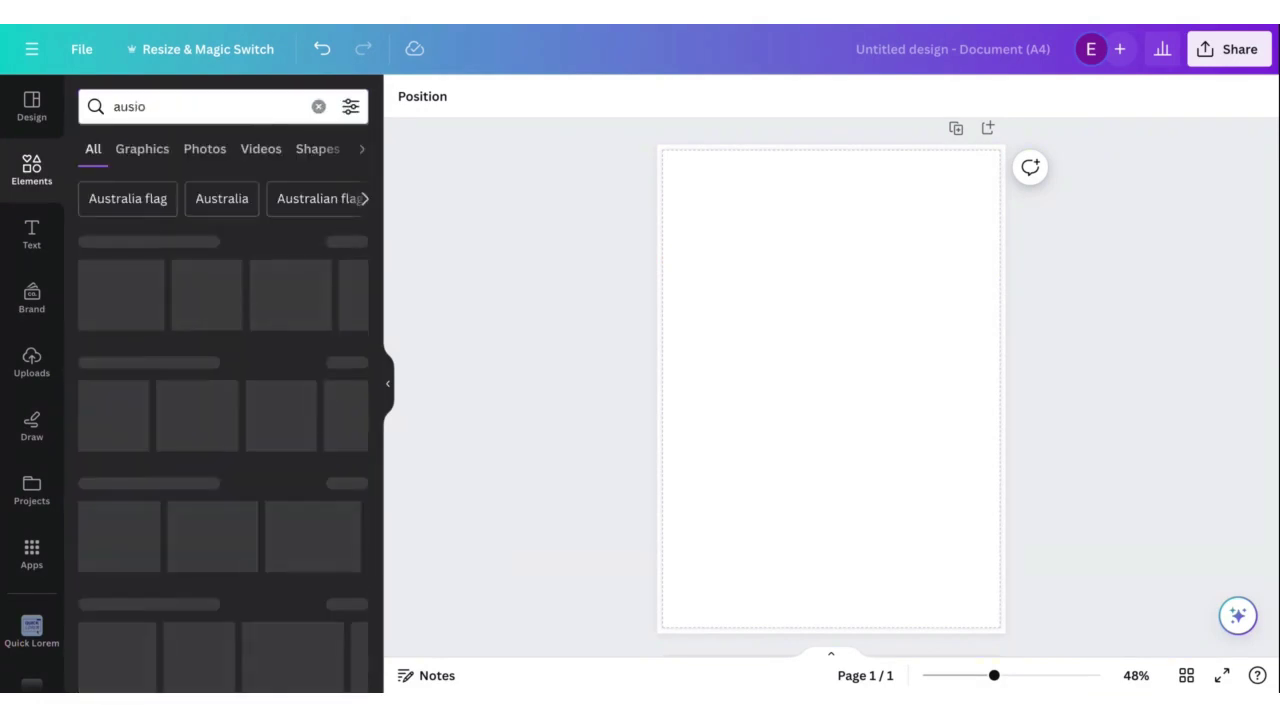
left_click(164, 100)
key("BackSpace")
key("BackSpace")
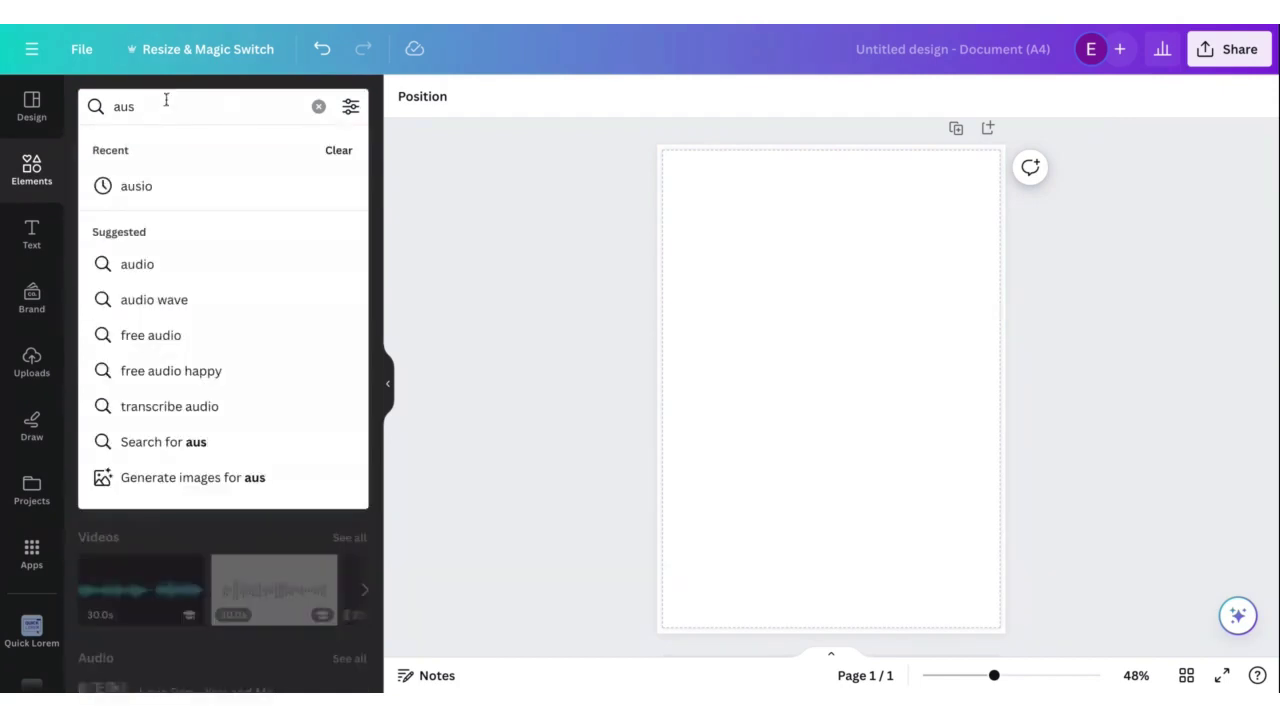
key("BackSpace")
type("dio")
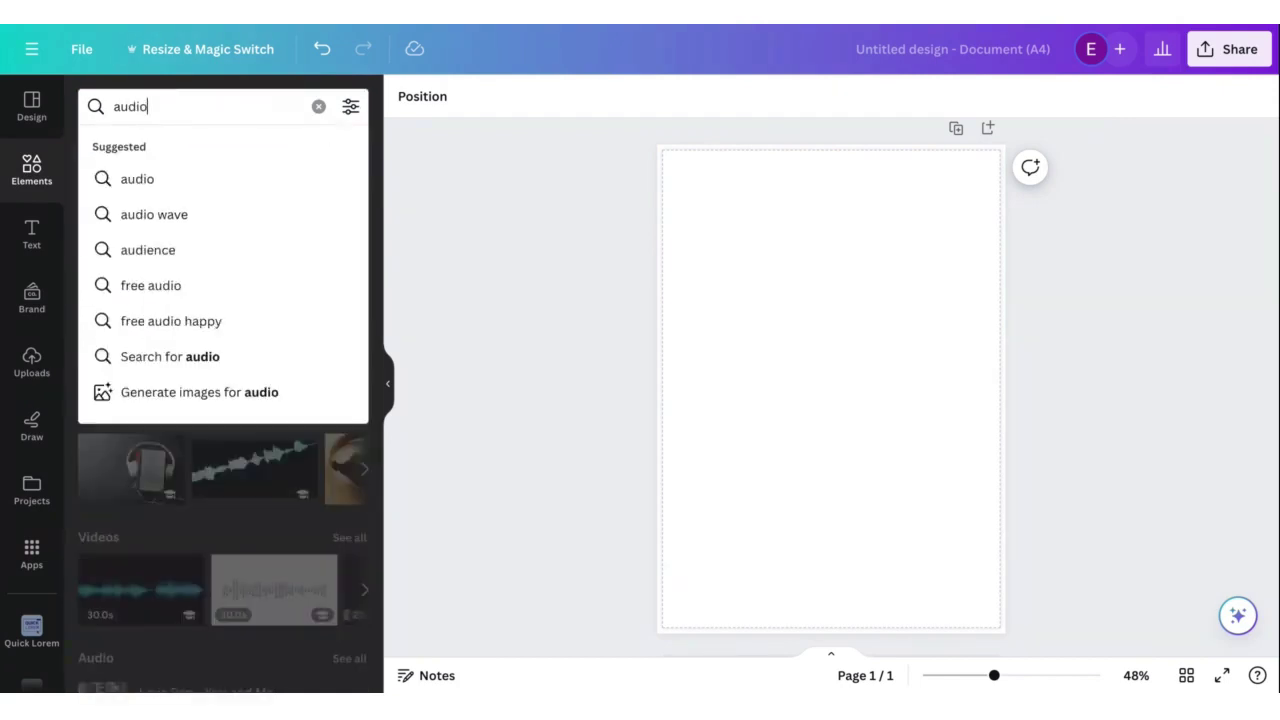
key("Return")
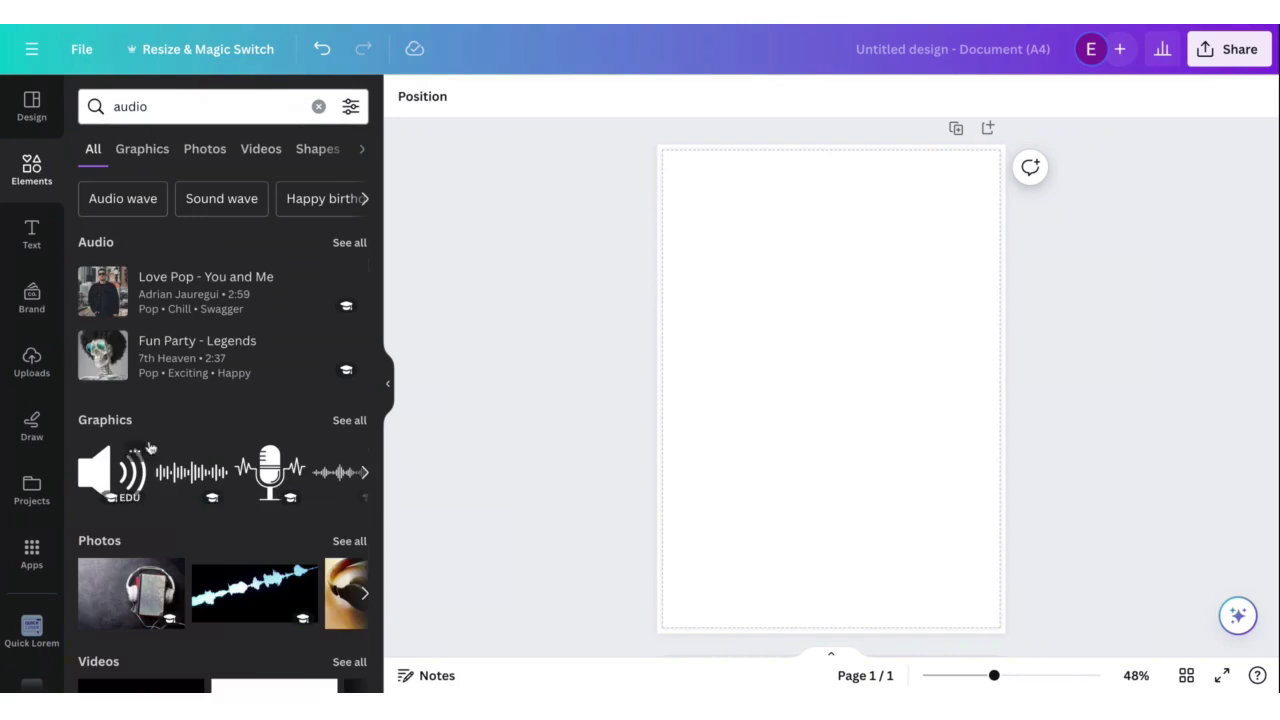
- Look through the audio search results in the All, Shapes, Frames and Charts categories, and clear the search
scroll(150, 447, "down", 1)
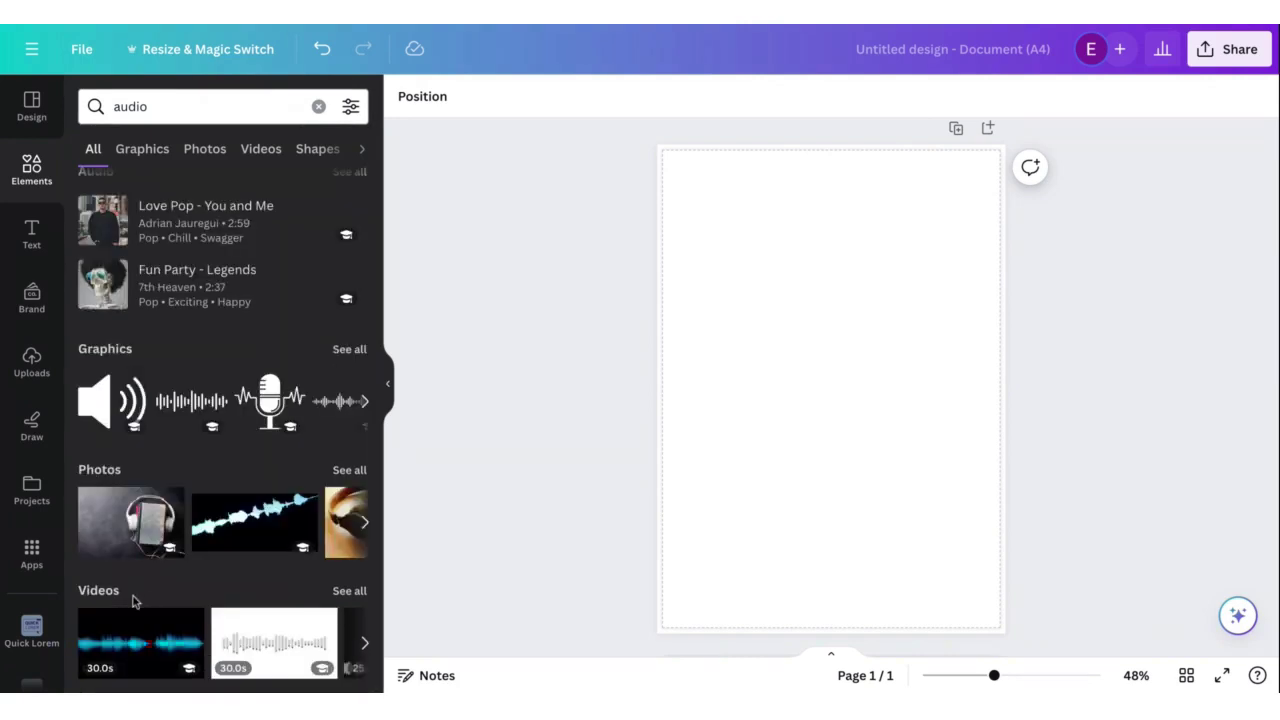
scroll(254, 302, "up", 1)
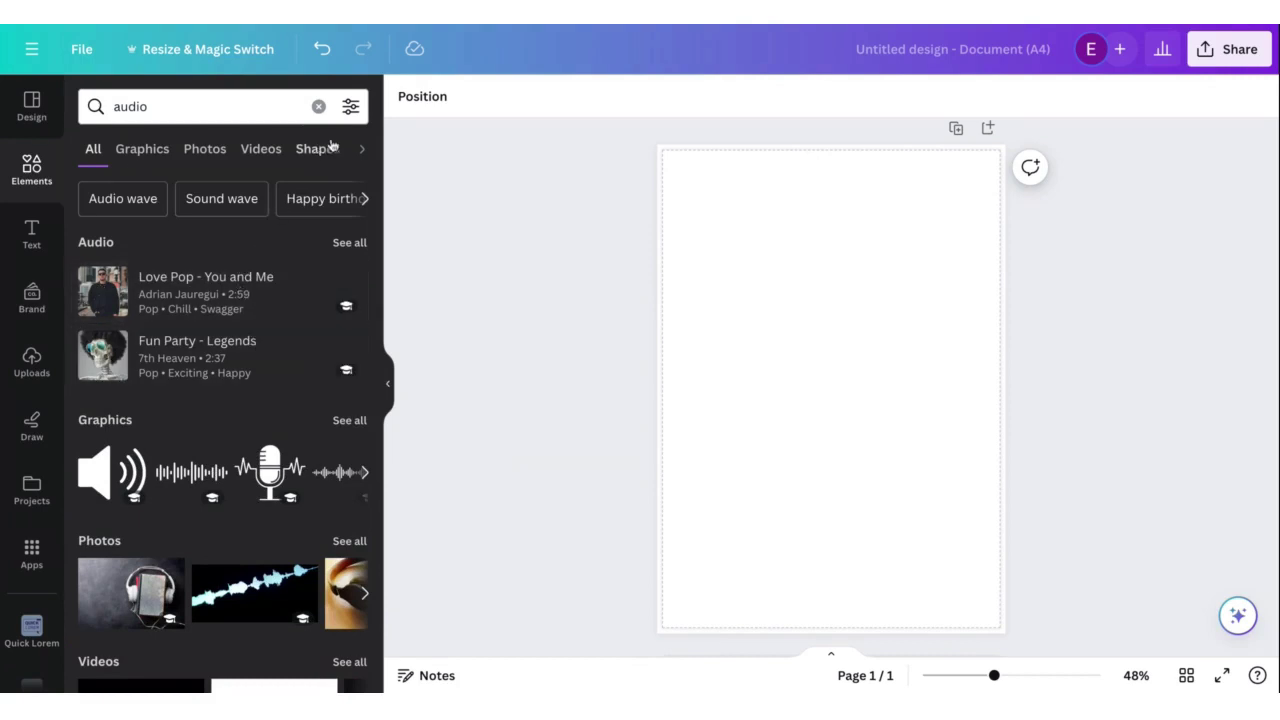
left_click(281, 150)
left_click(277, 151)
left_click(284, 151)
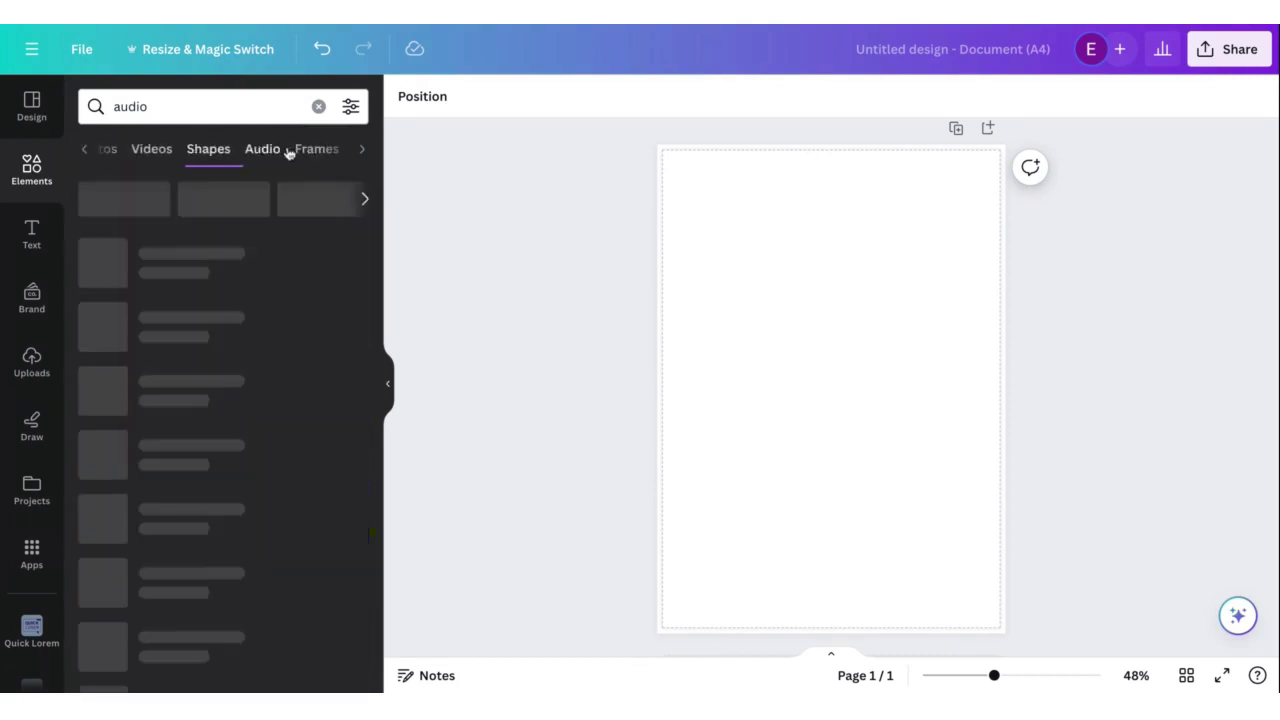
left_click(291, 152)
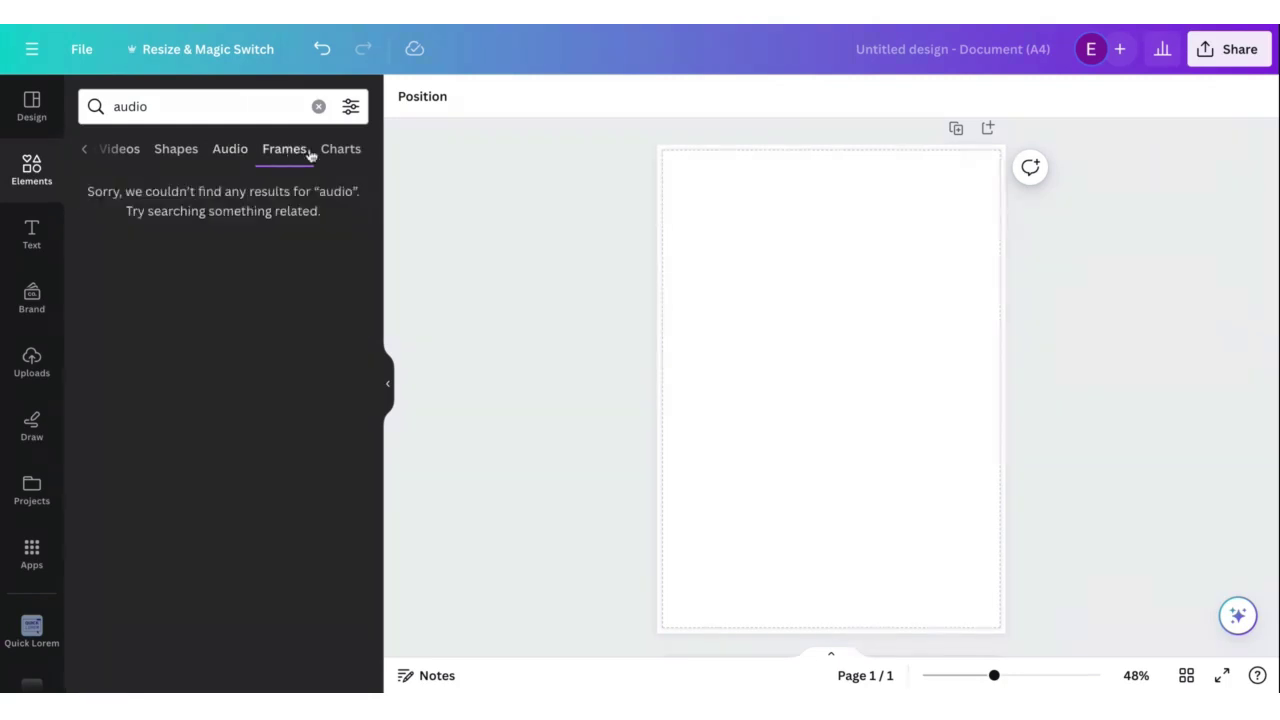
left_click(330, 152)
left_click(318, 106)
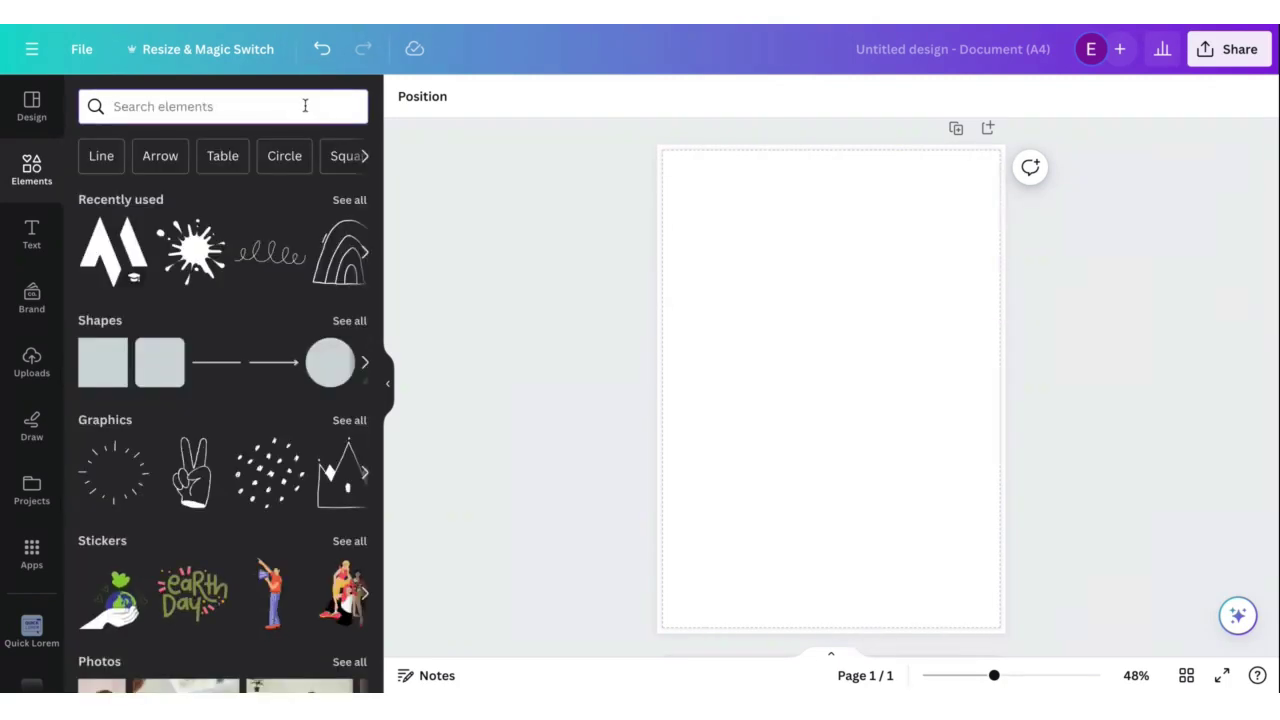
- Search the Elements library for "charts" and look through all the Graphics results
type("charts")
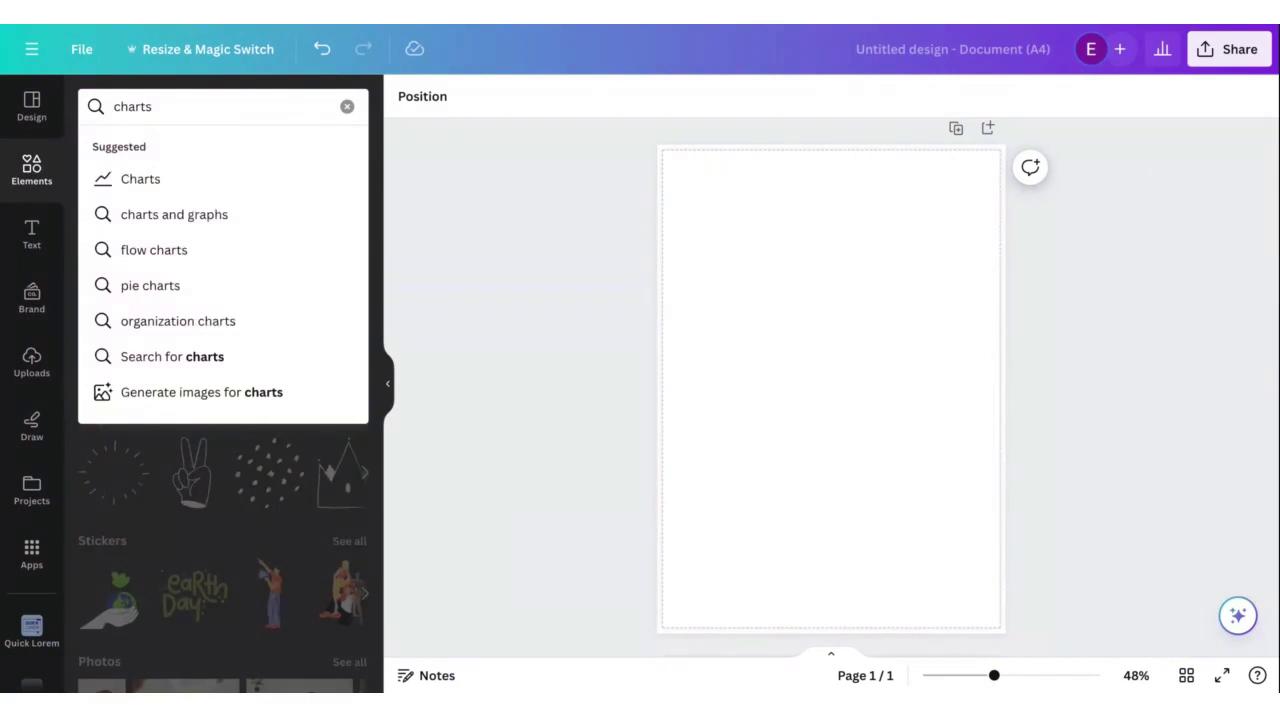
key("Return")
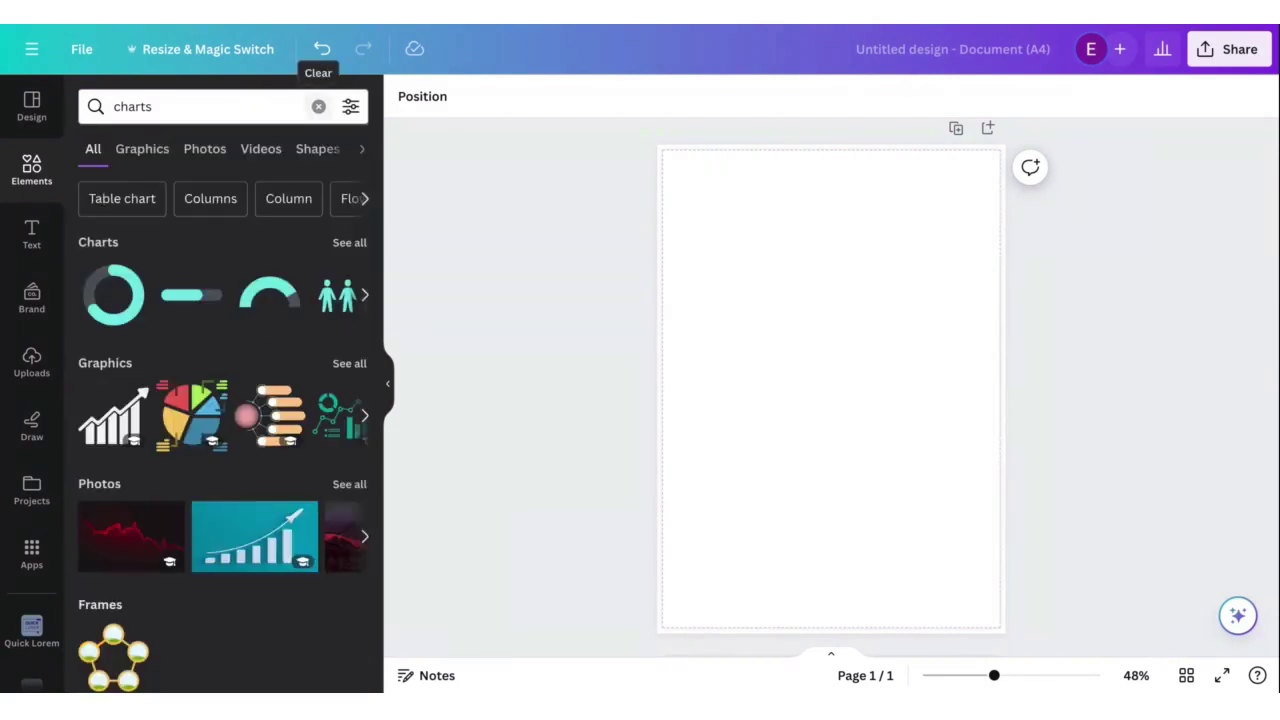
left_click(352, 365)
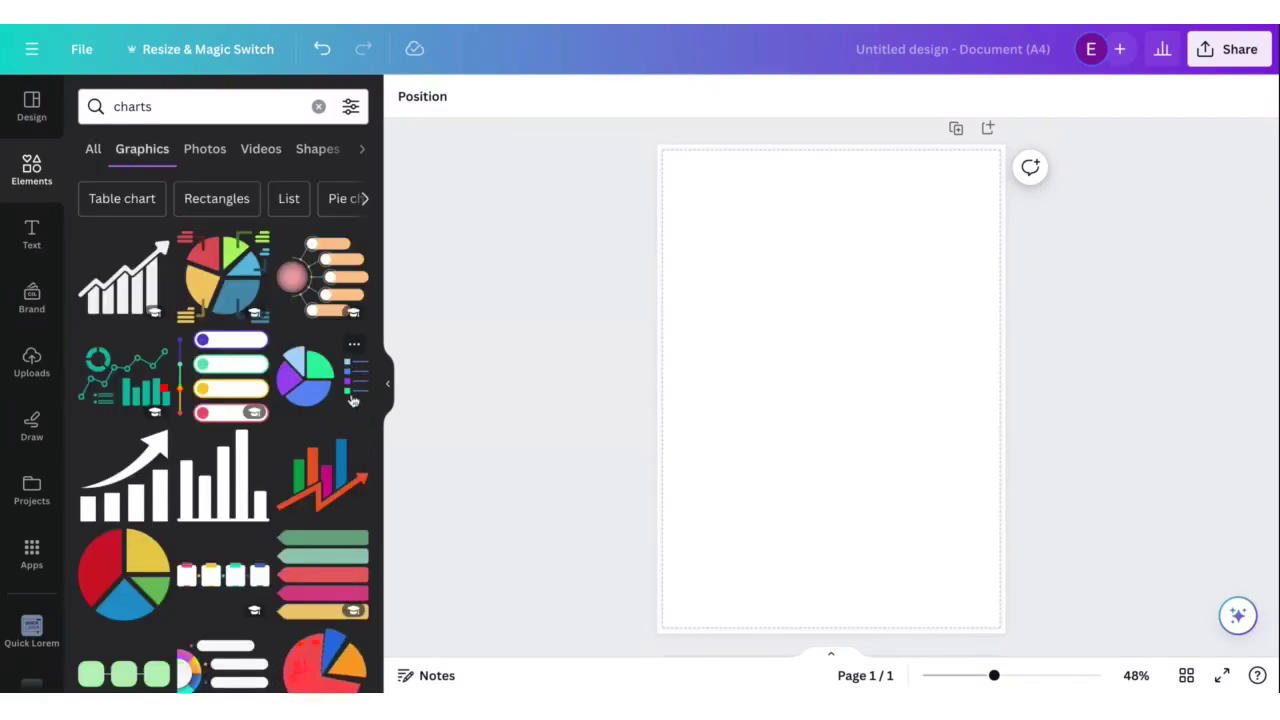
scroll(330, 418, "down", 1)
scroll(330, 418, "down", 4)
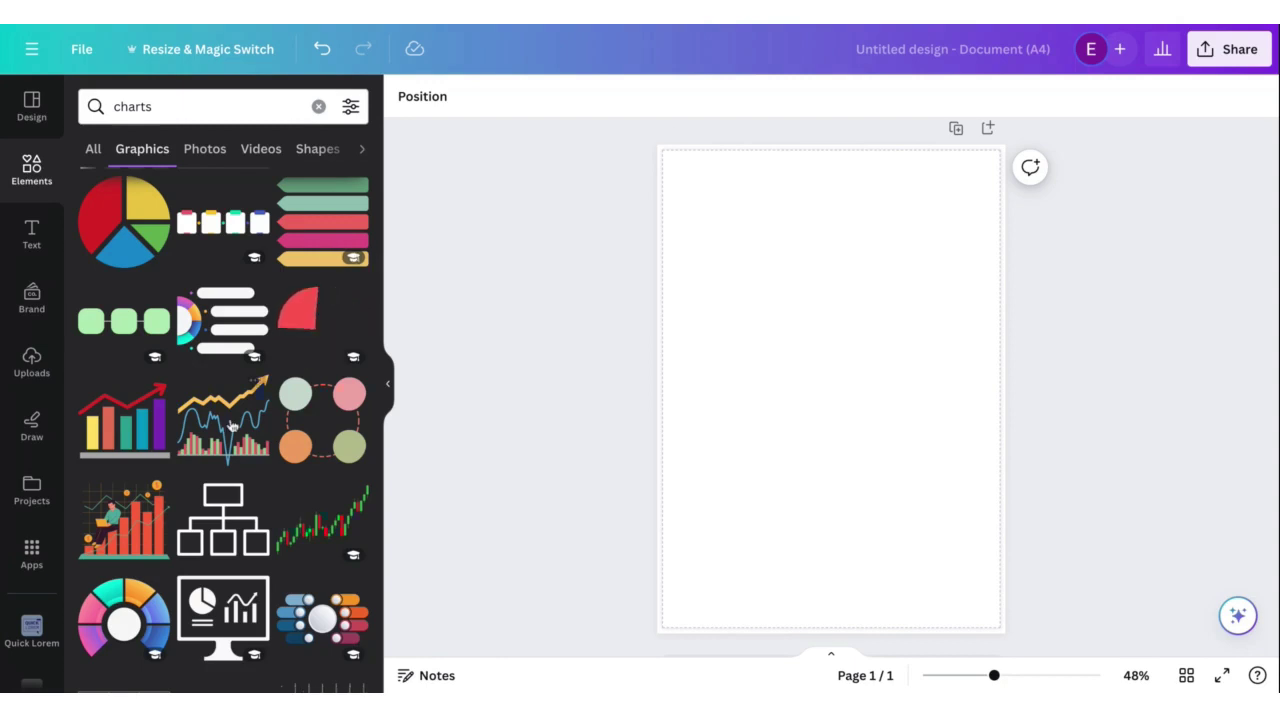
scroll(228, 461, "down", 4)
scroll(229, 461, "down", 2)
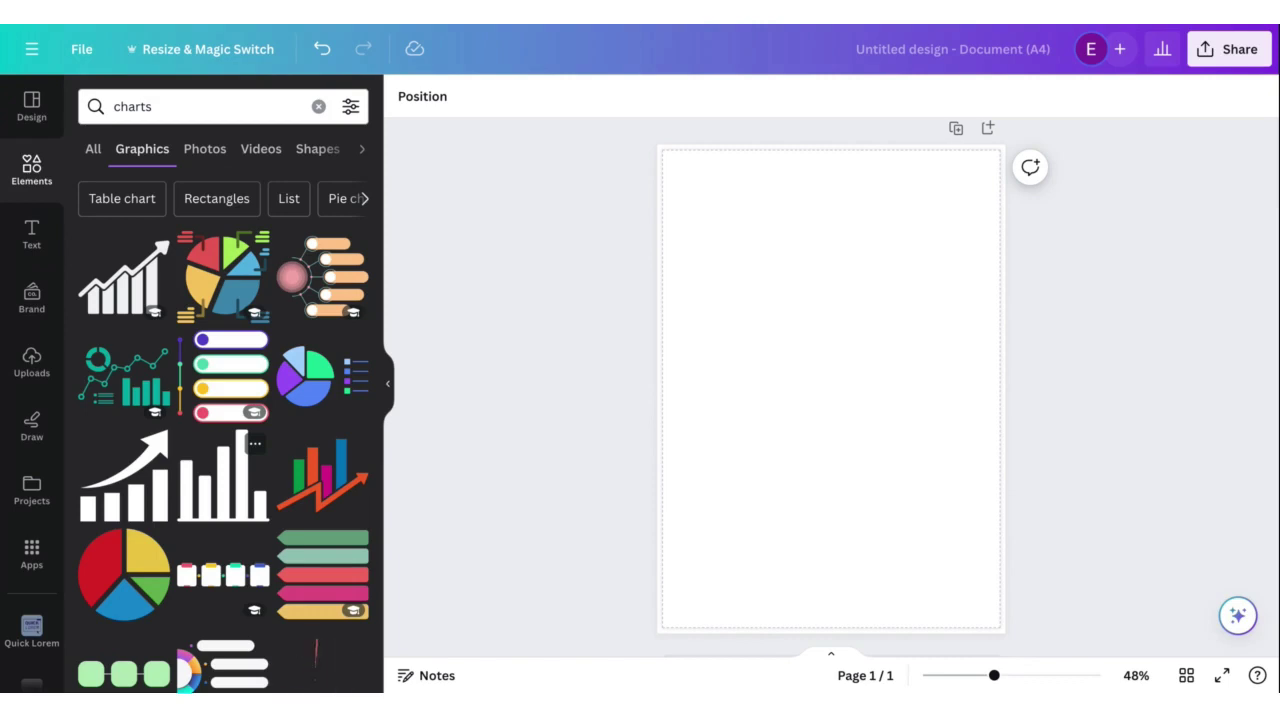
- Try adding a plain text box to the page and remove it by clearing its placeholder text
left_click(34, 248)
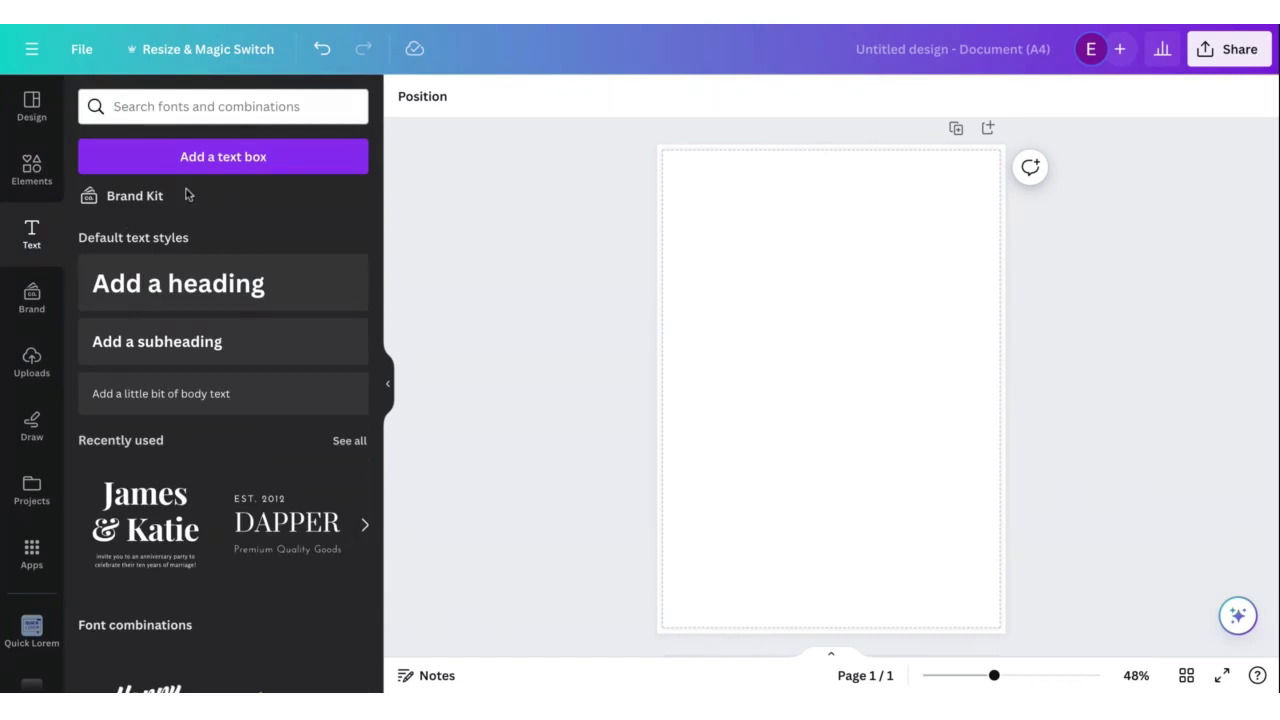
left_click(234, 160)
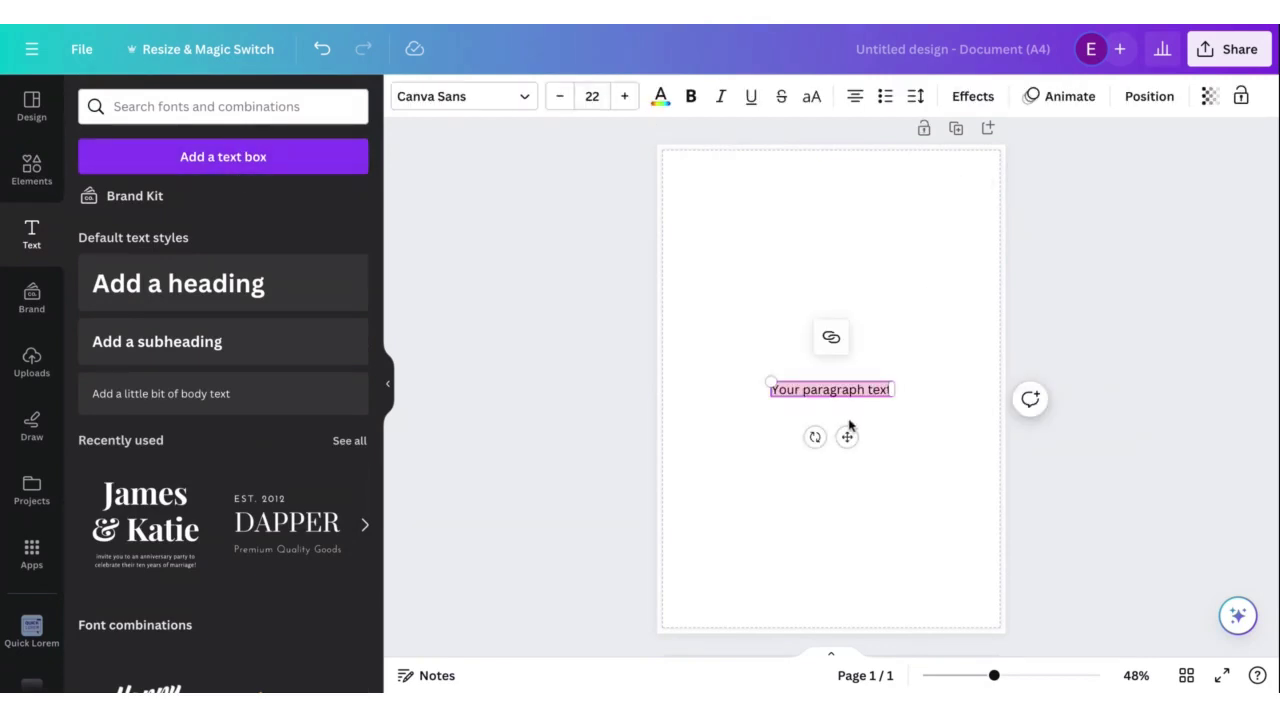
key("BackSpace")
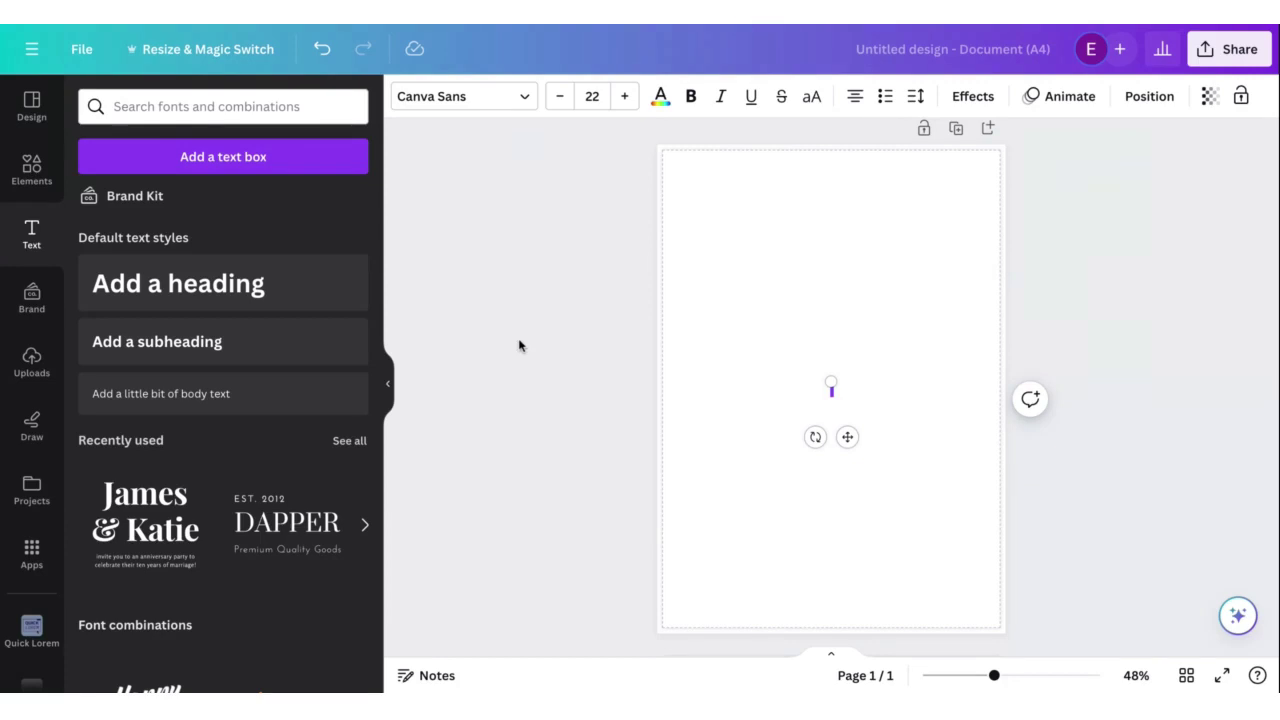
left_click(557, 345)
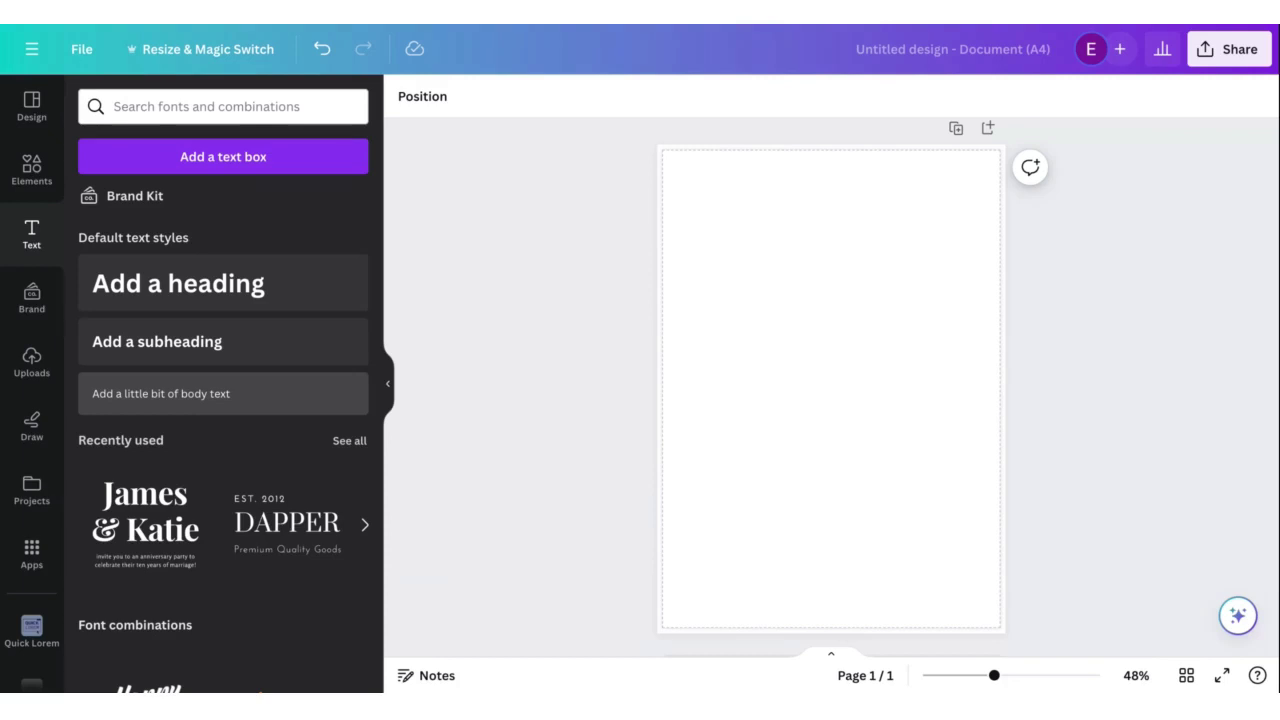
- Try the Puff Love font combination on the page and delete it
scroll(223, 400, "down", 2)
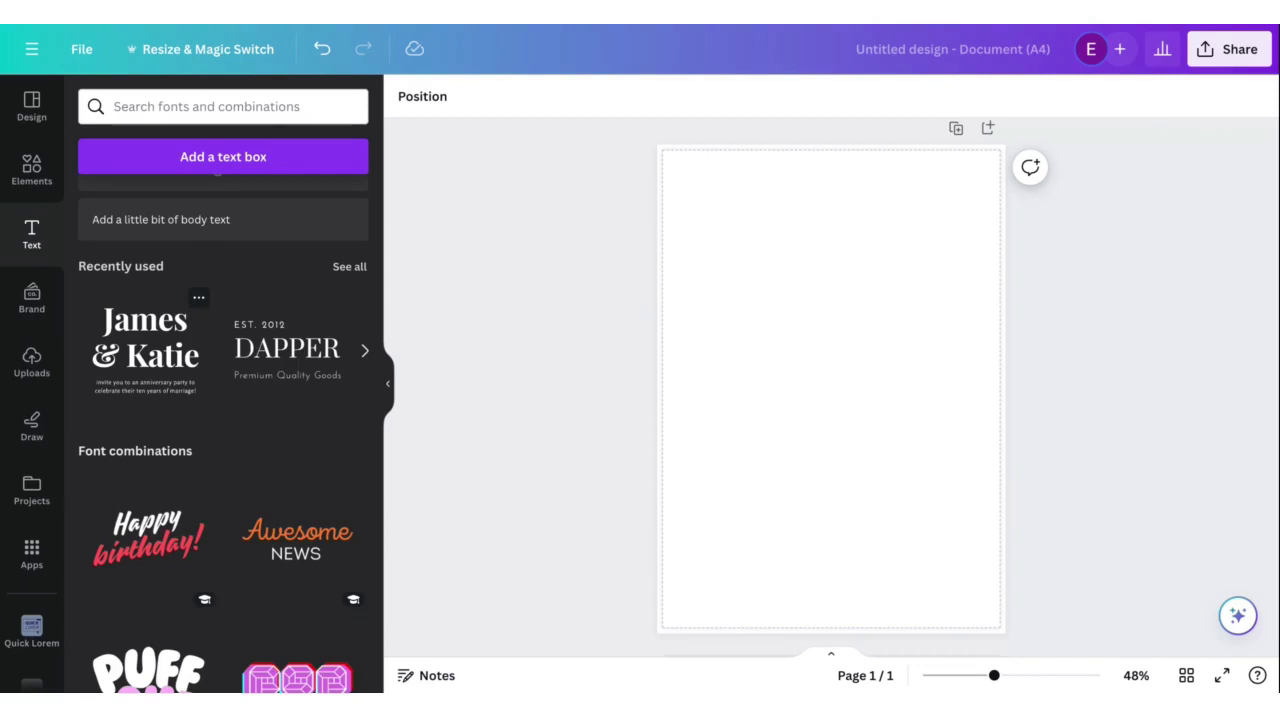
scroll(223, 430, "down", 2)
scroll(148, 420, "down", 1)
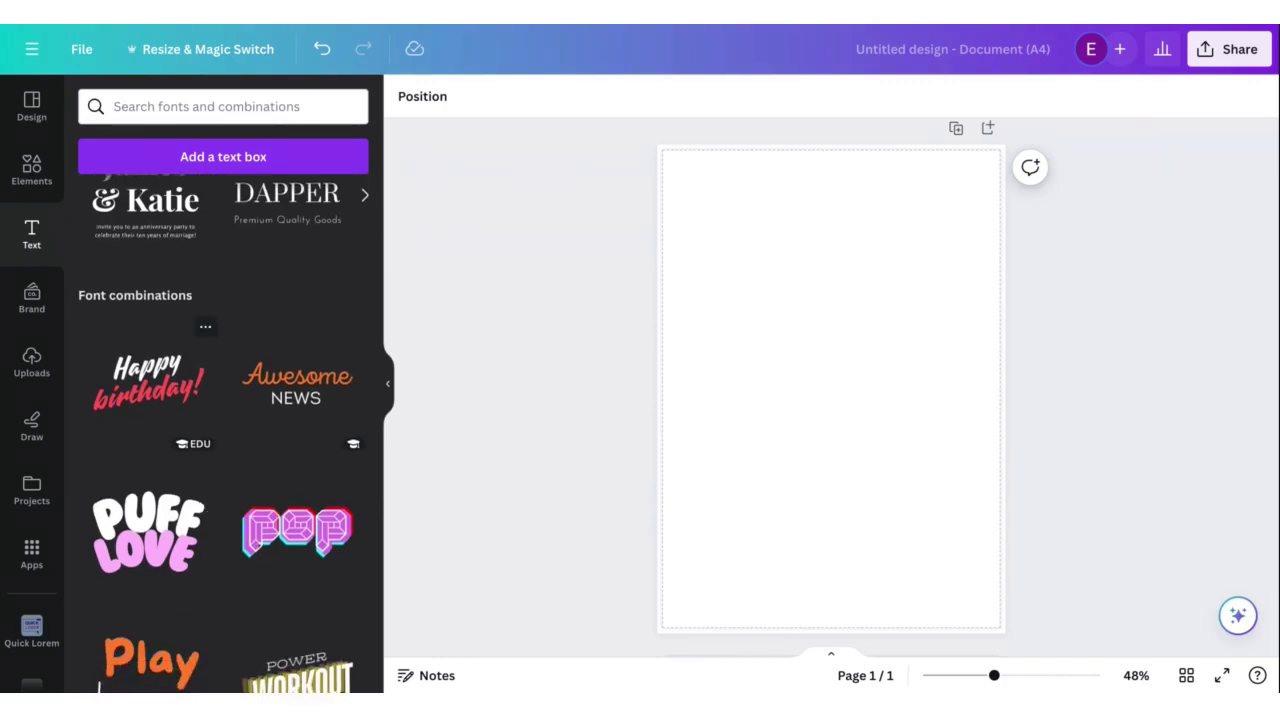
scroll(148, 390, "down", 2)
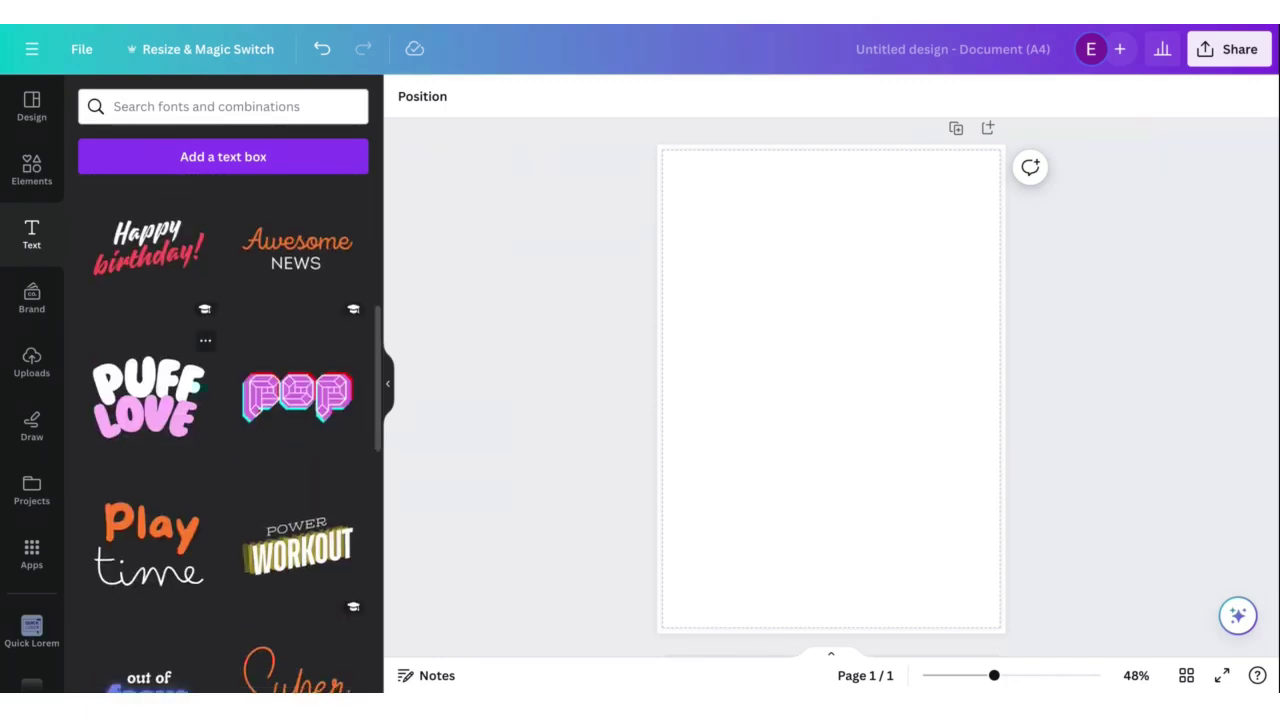
left_click(125, 400)
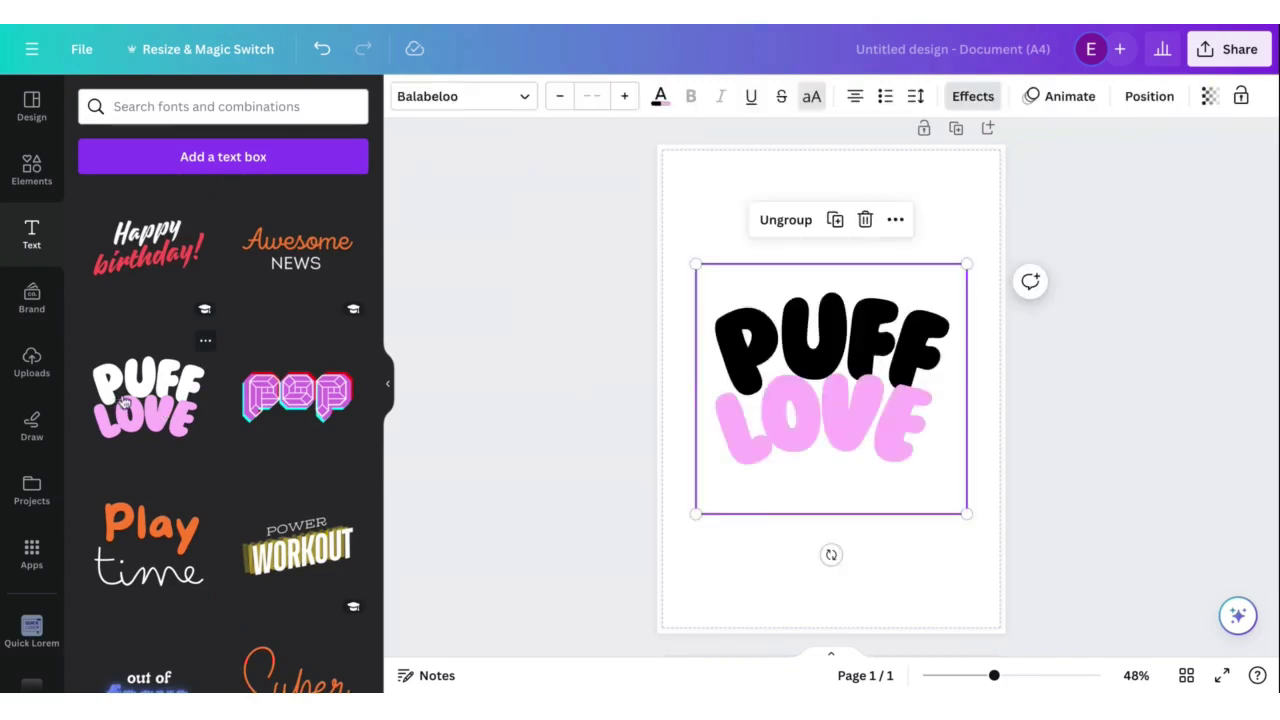
left_click(660, 96)
left_click(660, 96)
left_click(865, 219)
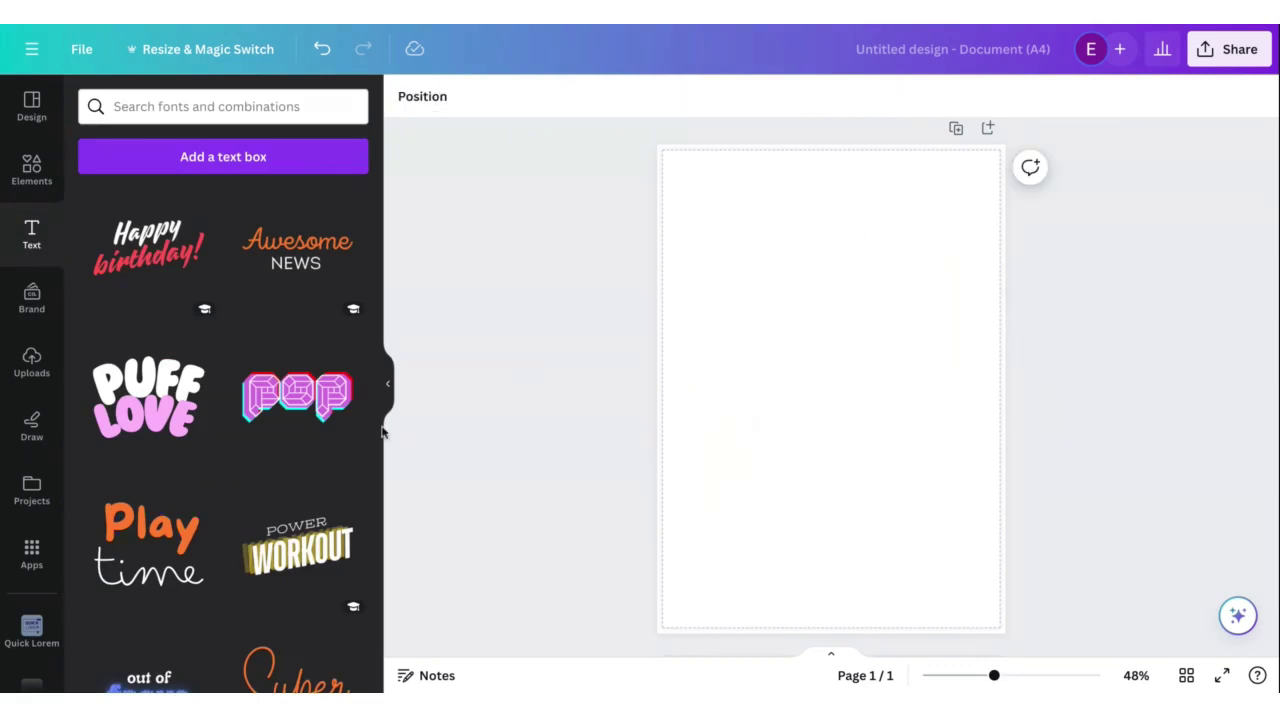
- Try the Super Mom! font combination on the page and delete it
scroll(238, 402, "up", 1)
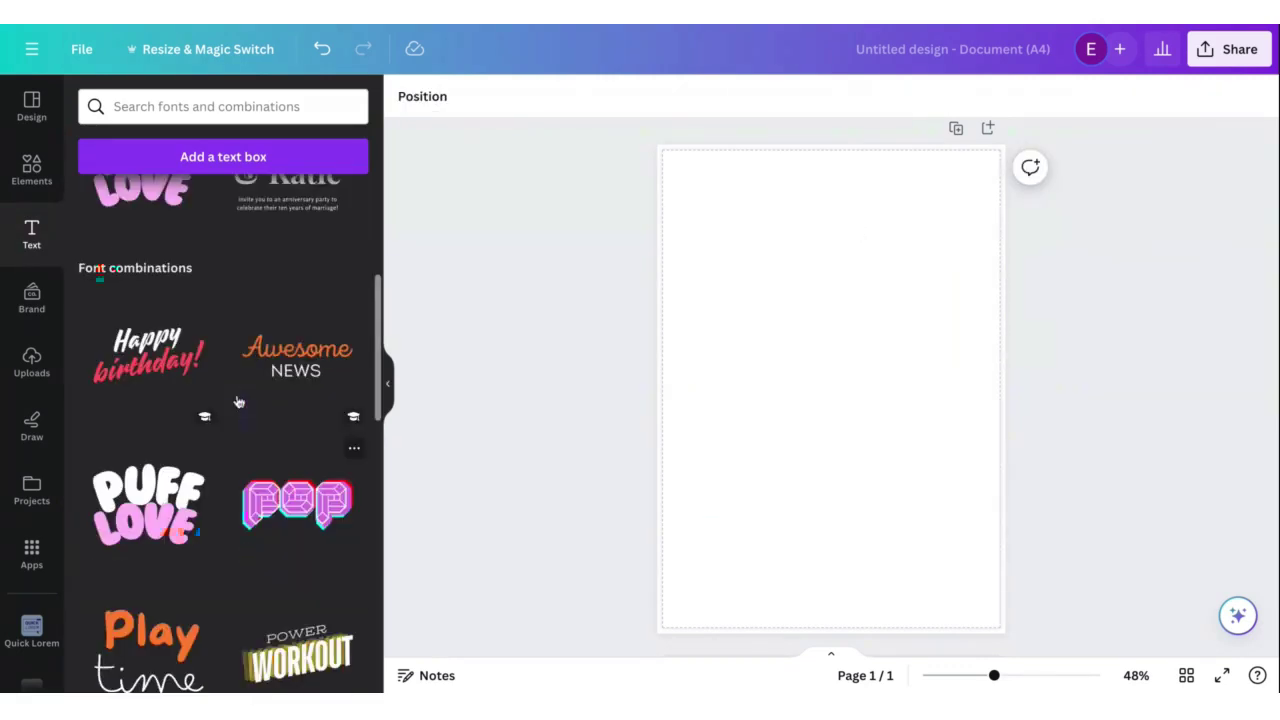
scroll(238, 402, "up", 3)
scroll(238, 402, "down", 7)
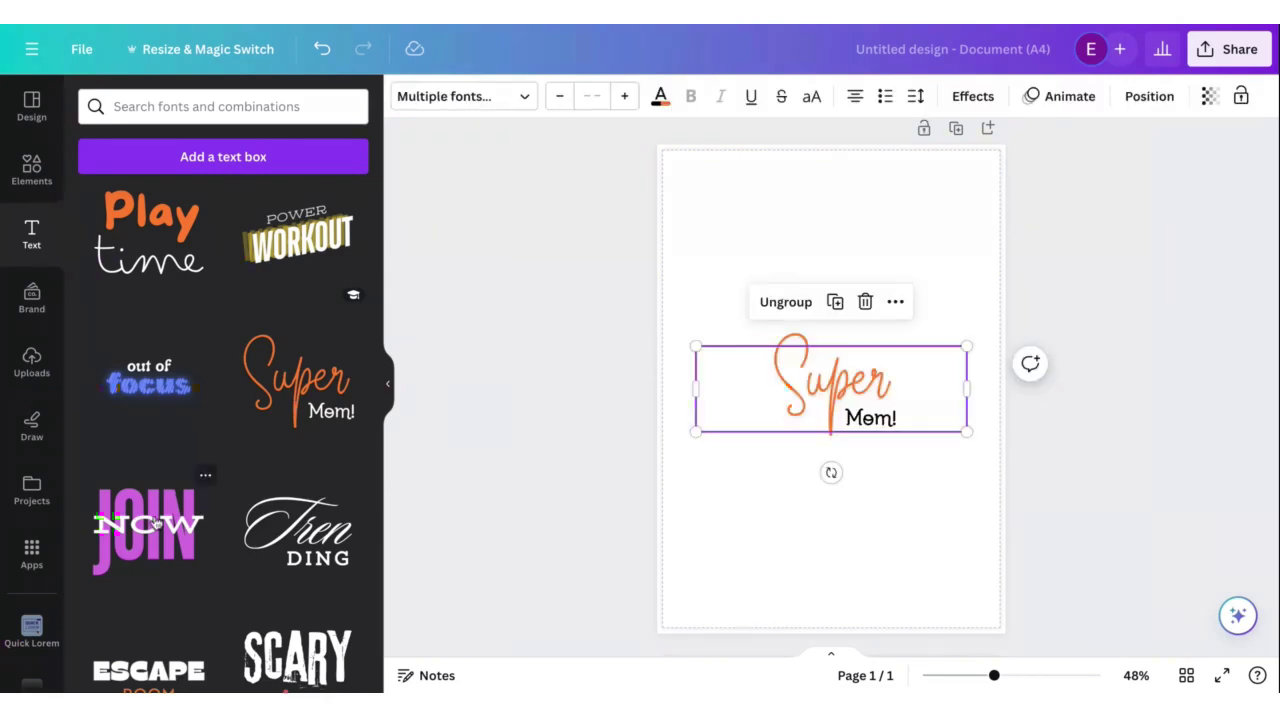
scroll(157, 524, "down", 4)
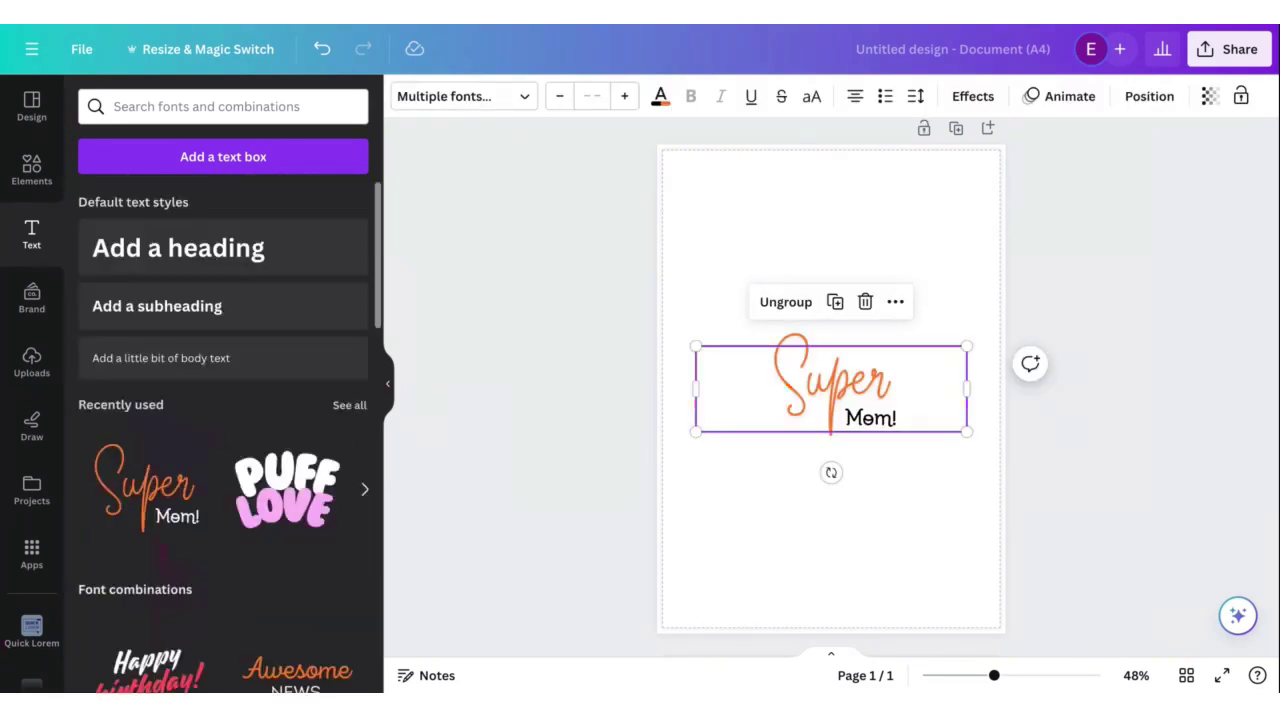
scroll(223, 430, "down", 3)
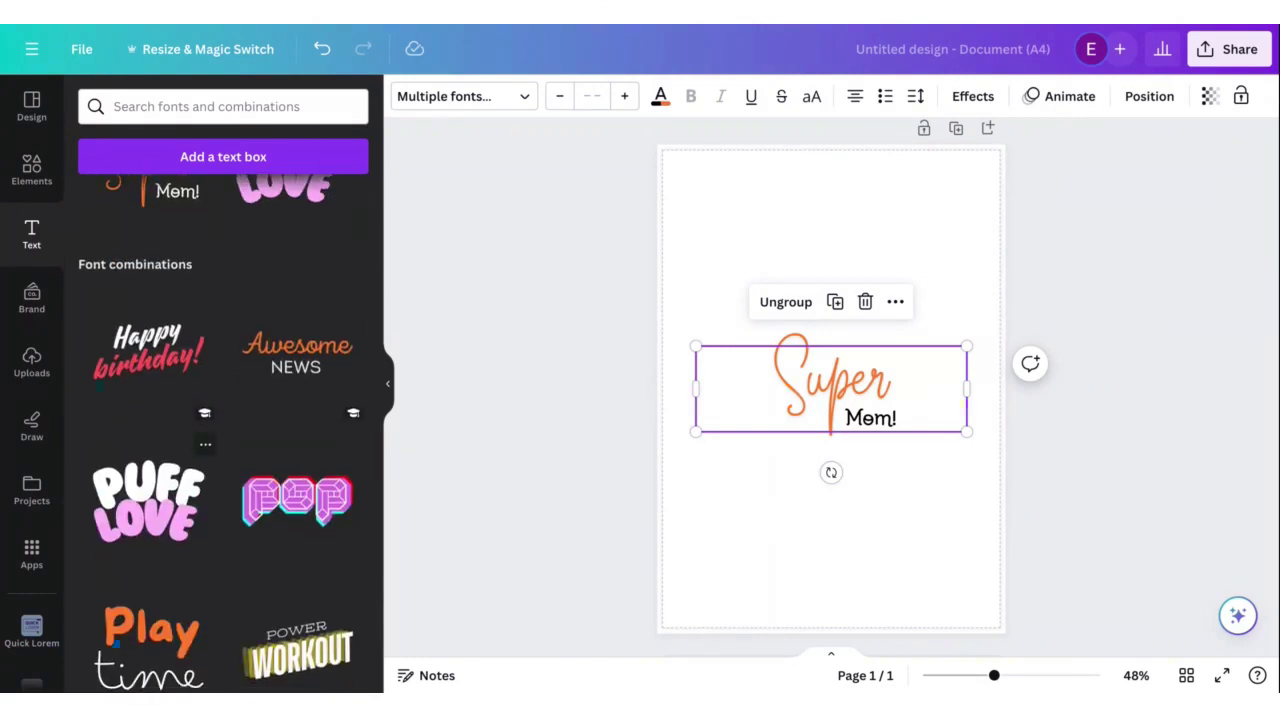
scroll(223, 400, "up", 4)
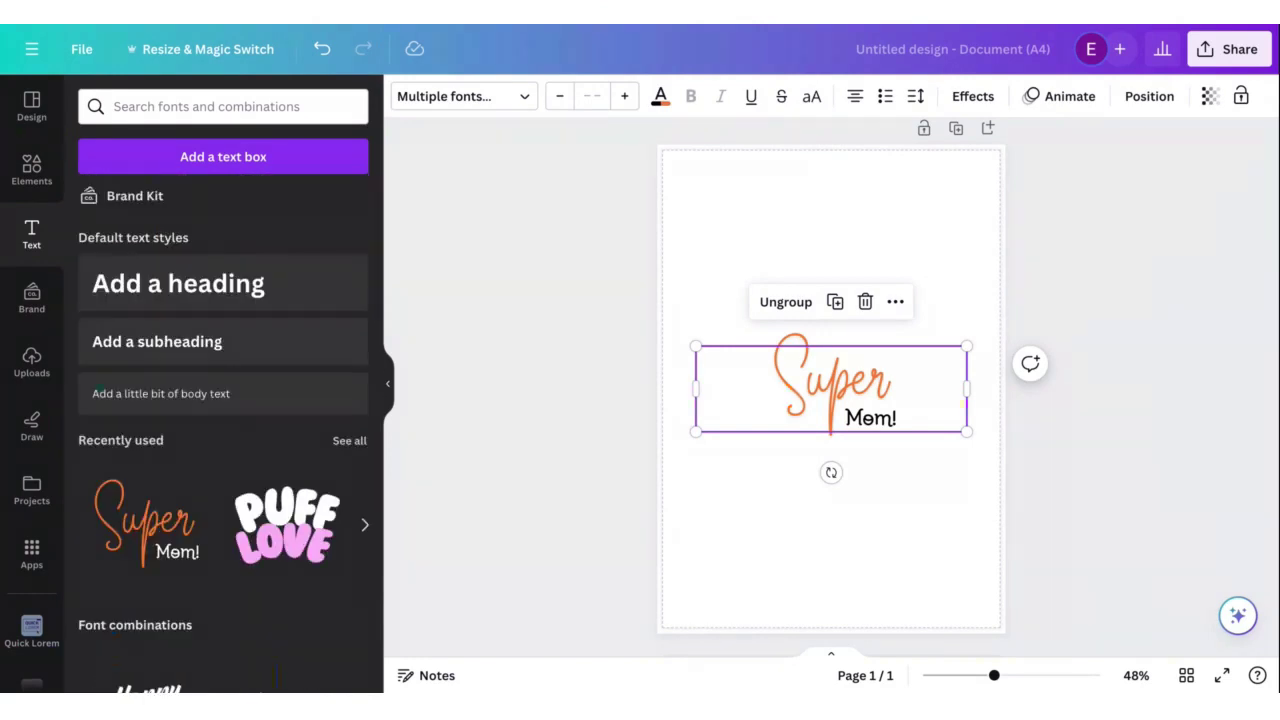
left_click(865, 302)
- Look through the range of ready-made font combinations in the text library
scroll(294, 543, "down", 3)
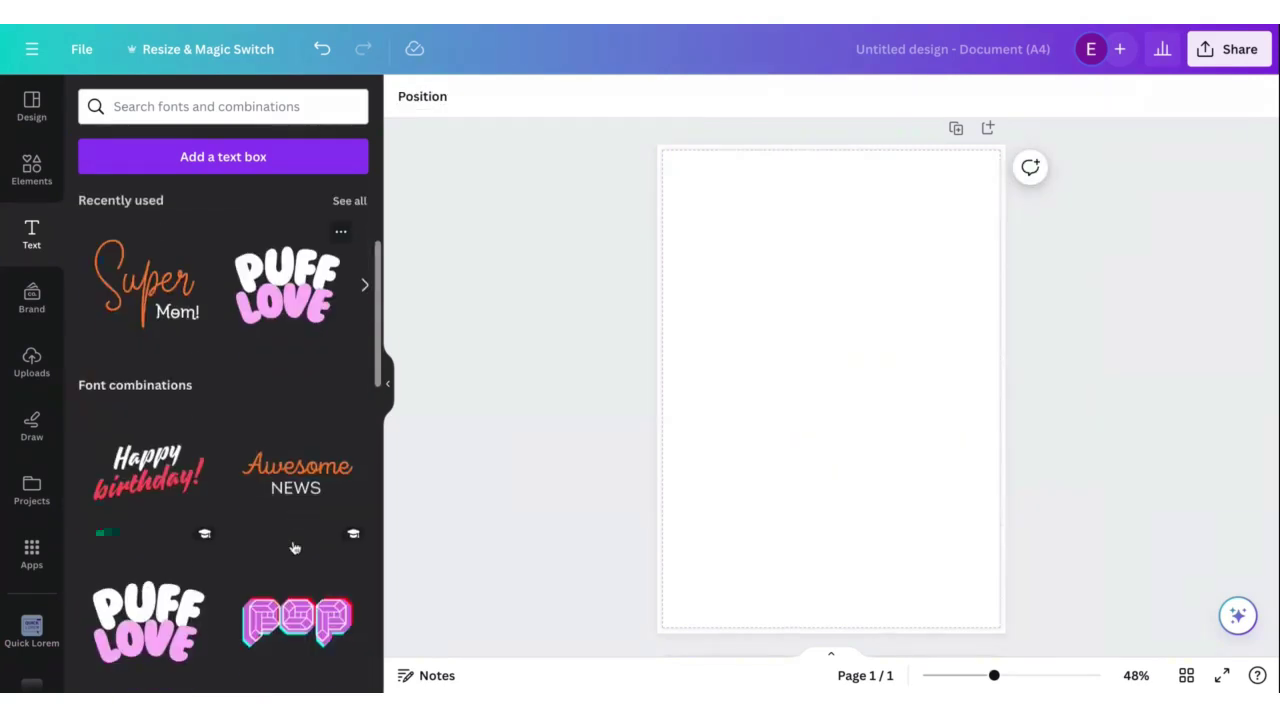
scroll(294, 547, "down", 7)
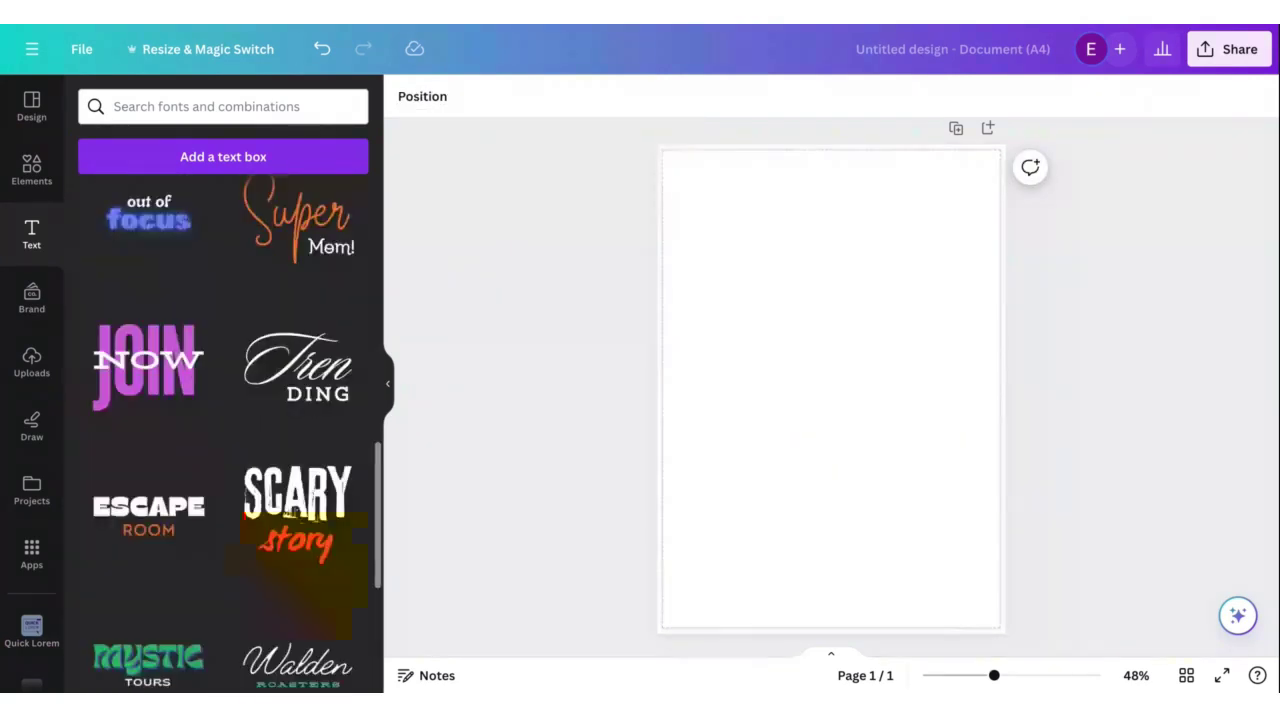
scroll(294, 547, "down", 4)
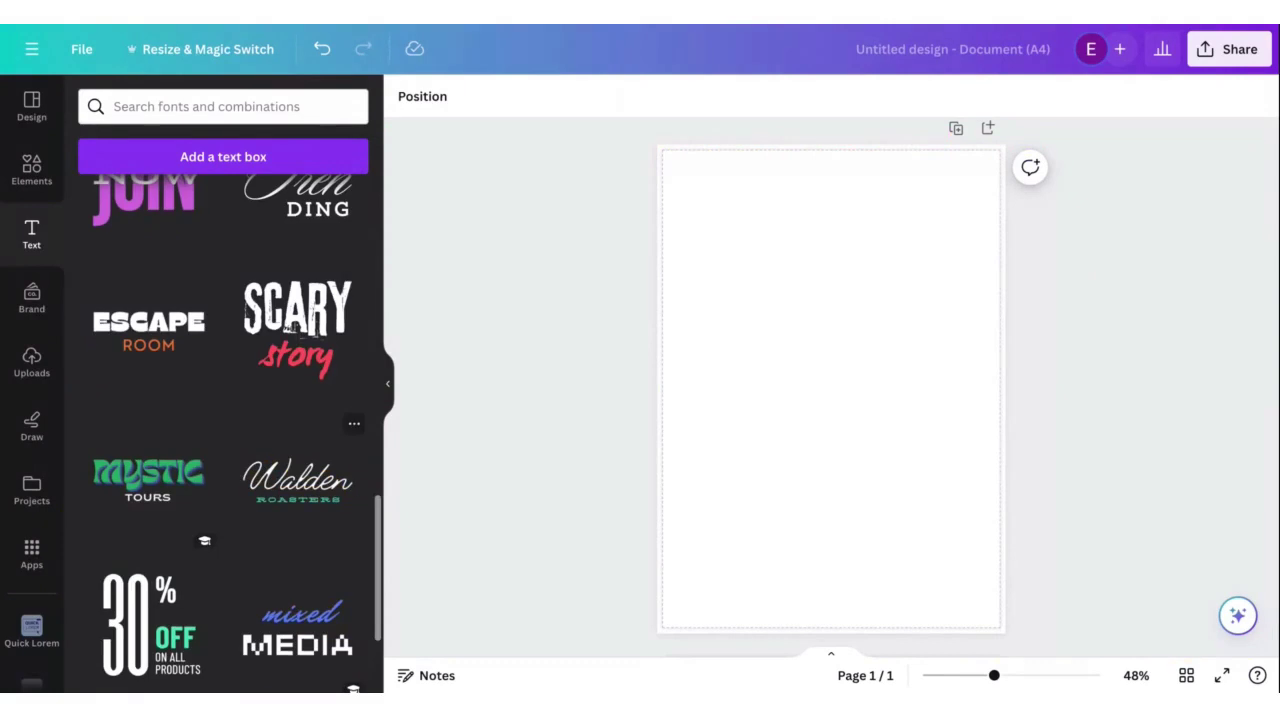
scroll(296, 420, "up", 1)
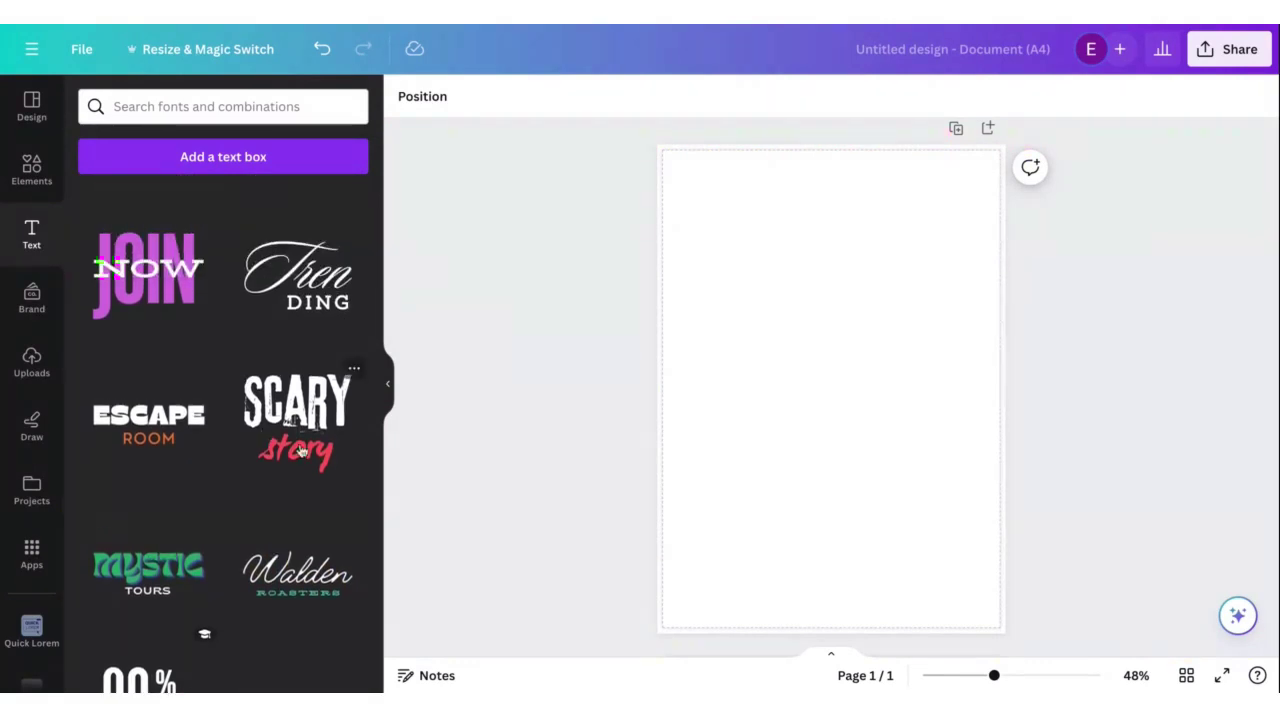
scroll(241, 453, "down", 1)
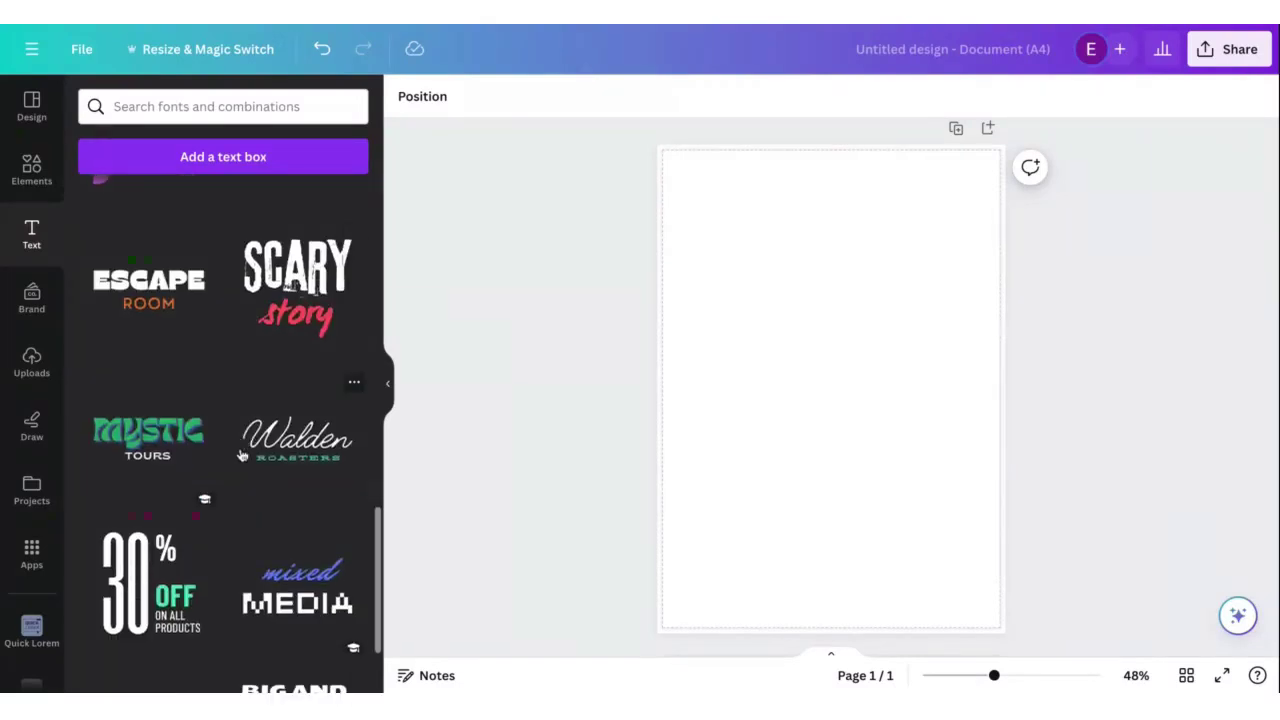
scroll(252, 432, "down", 5)
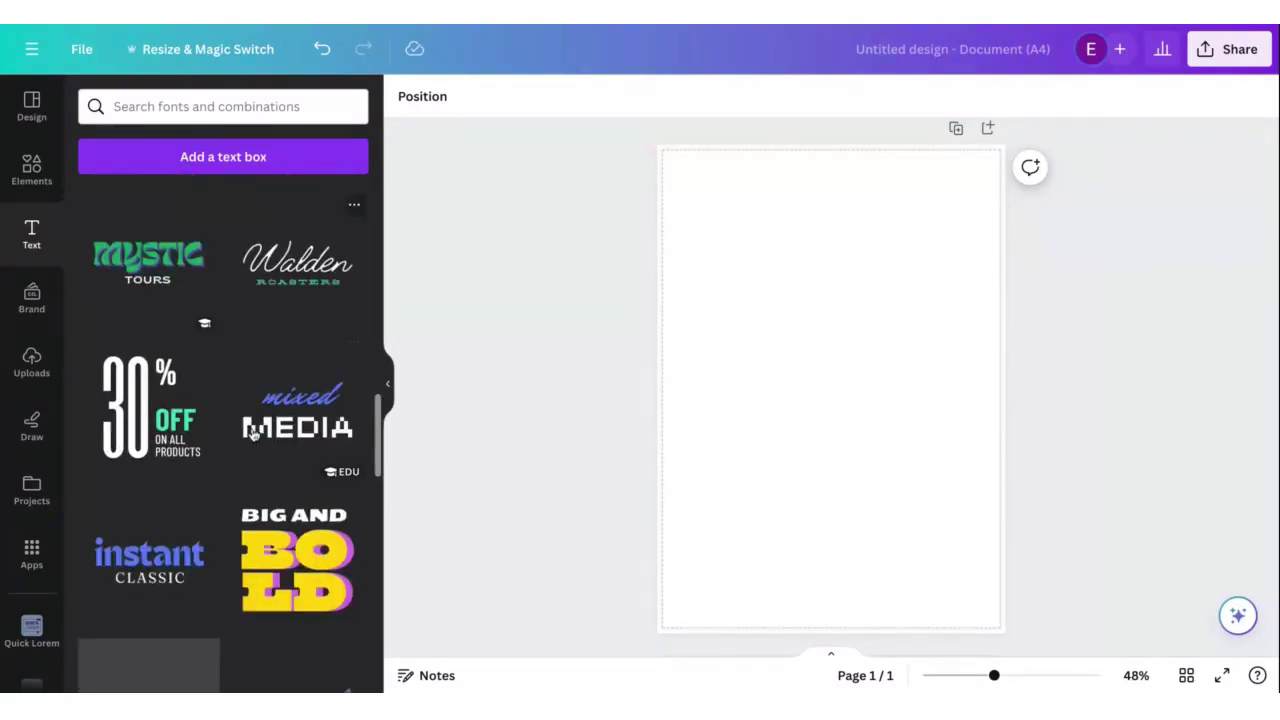
scroll(253, 435, "down", 7)
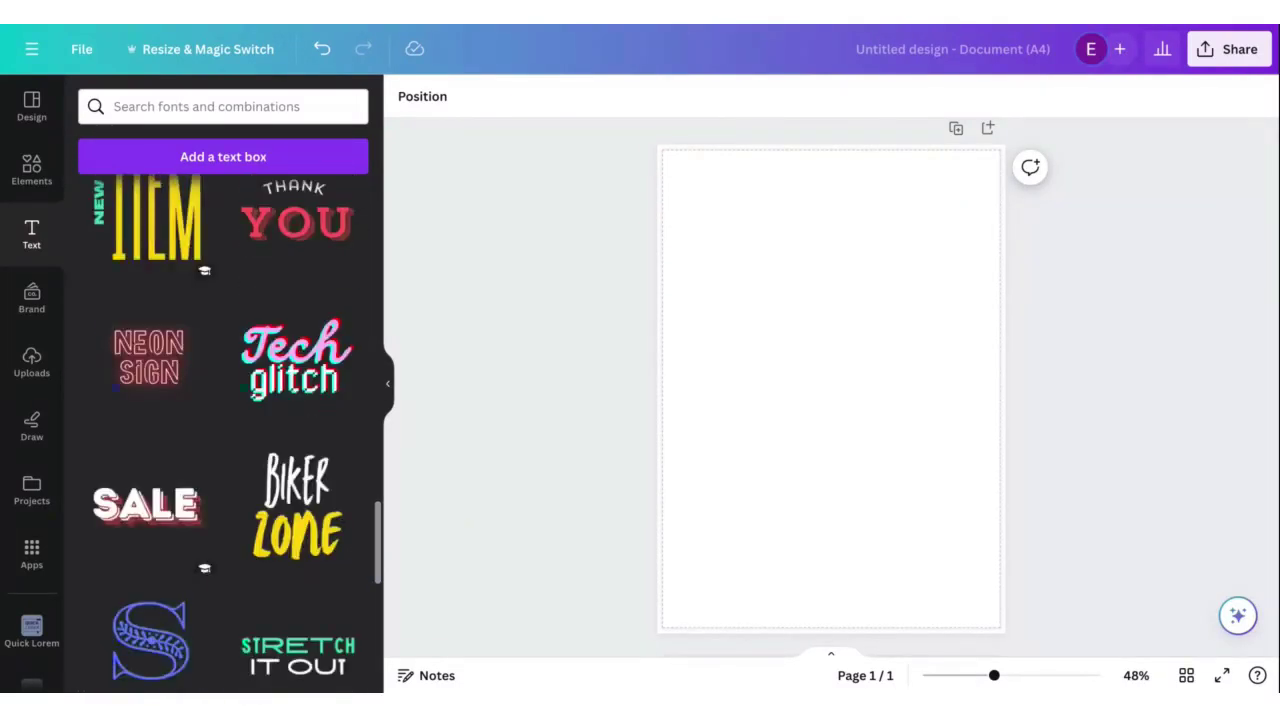
scroll(237, 434, "down", 5)
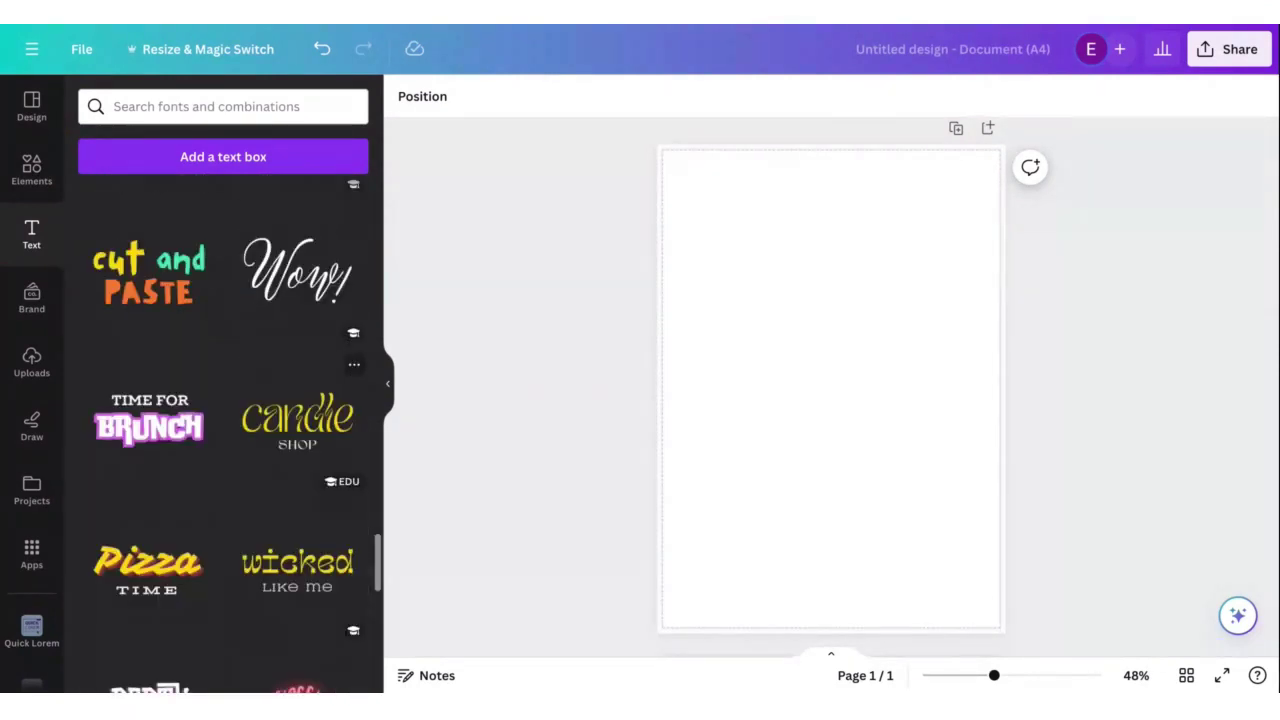
scroll(237, 434, "down", 11)
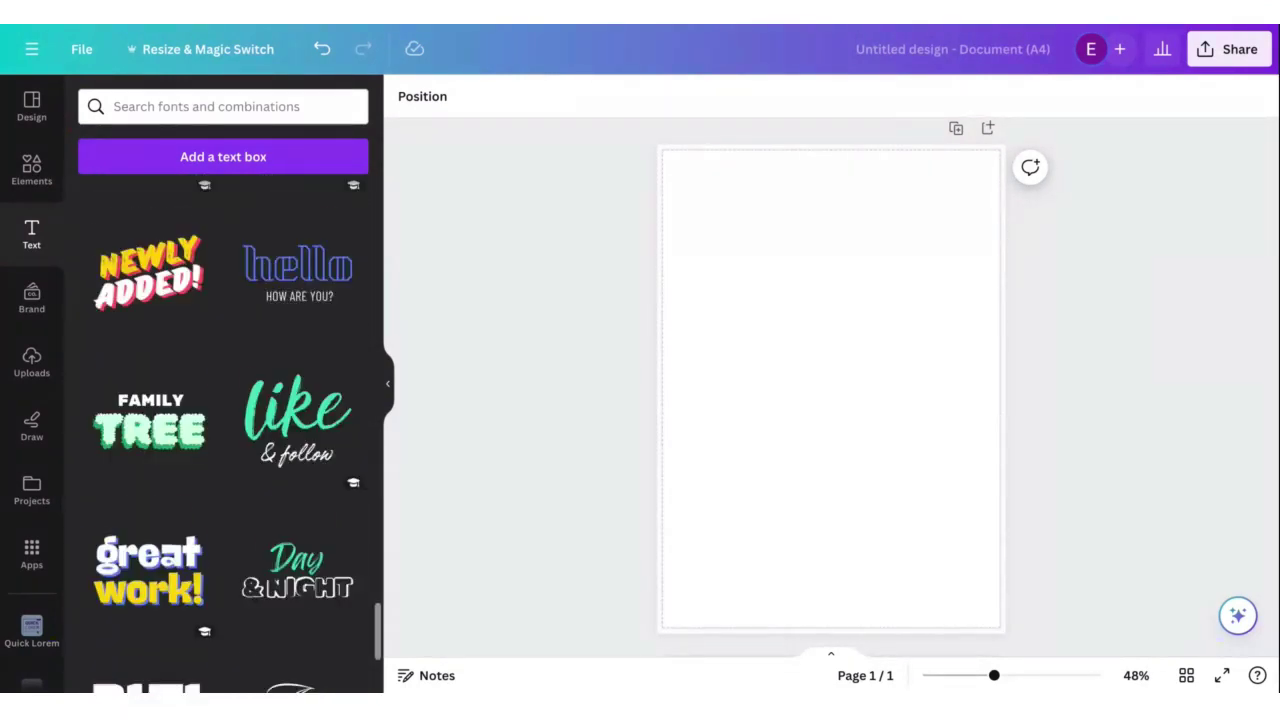
scroll(335, 350, "down", 3)
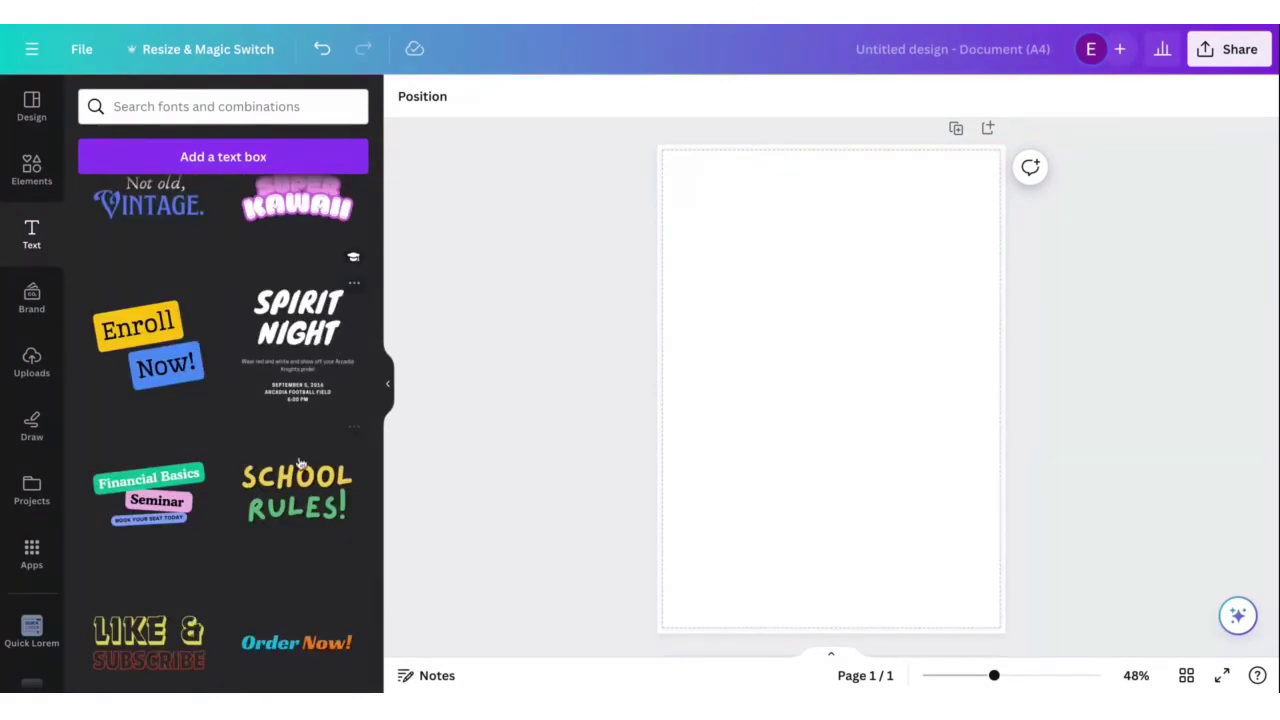
scroll(158, 362, "down", 7)
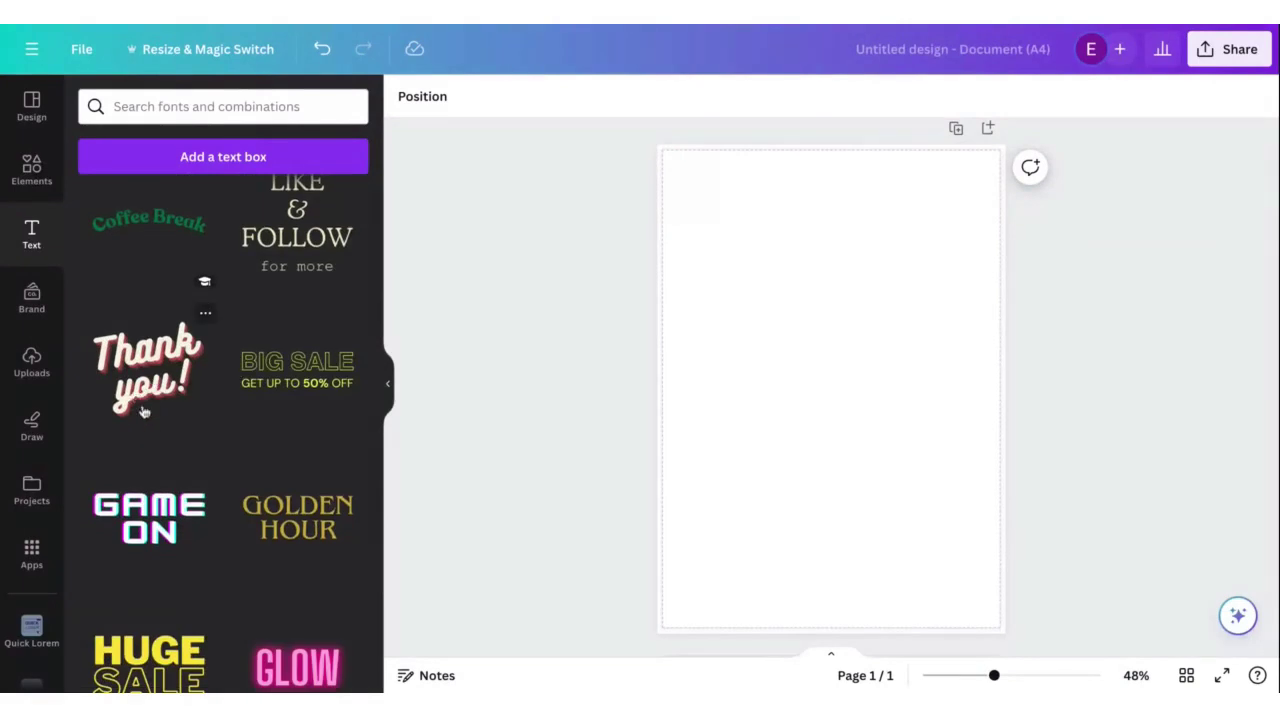
scroll(219, 574, "down", 1)
scroll(219, 574, "down", 10)
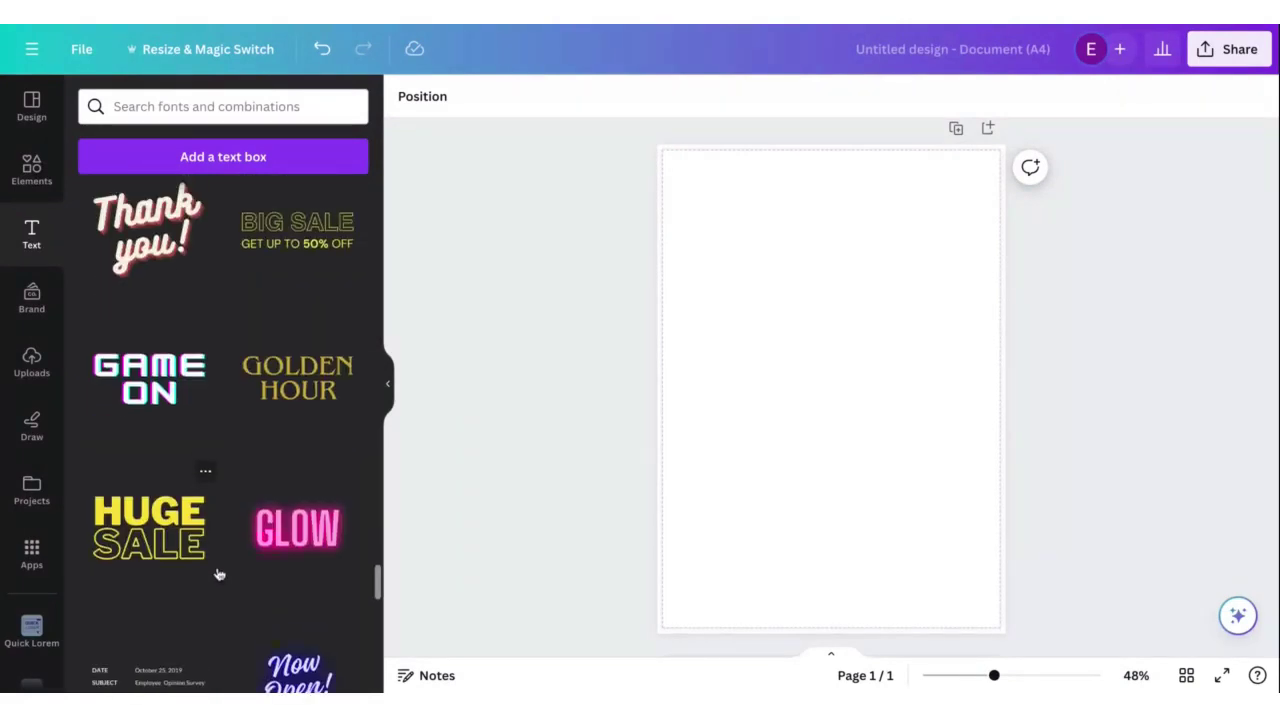
scroll(223, 430, "up", 15)
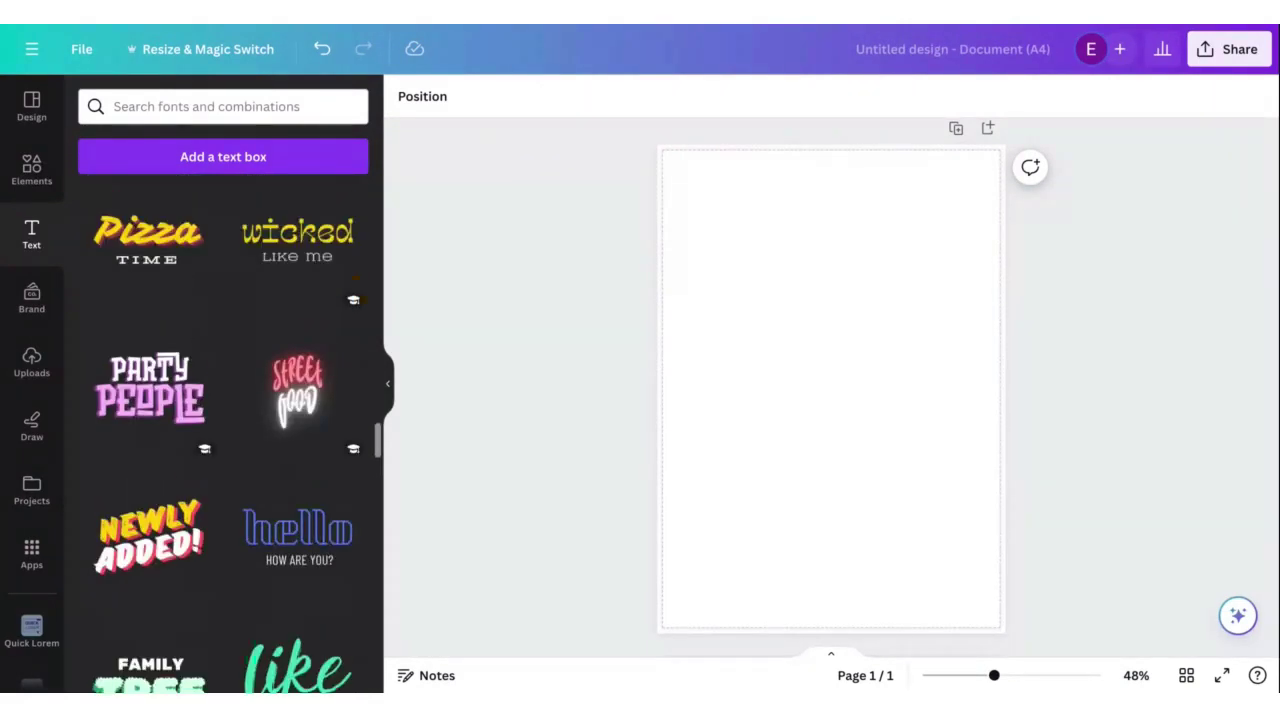
scroll(223, 430, "up", 5)
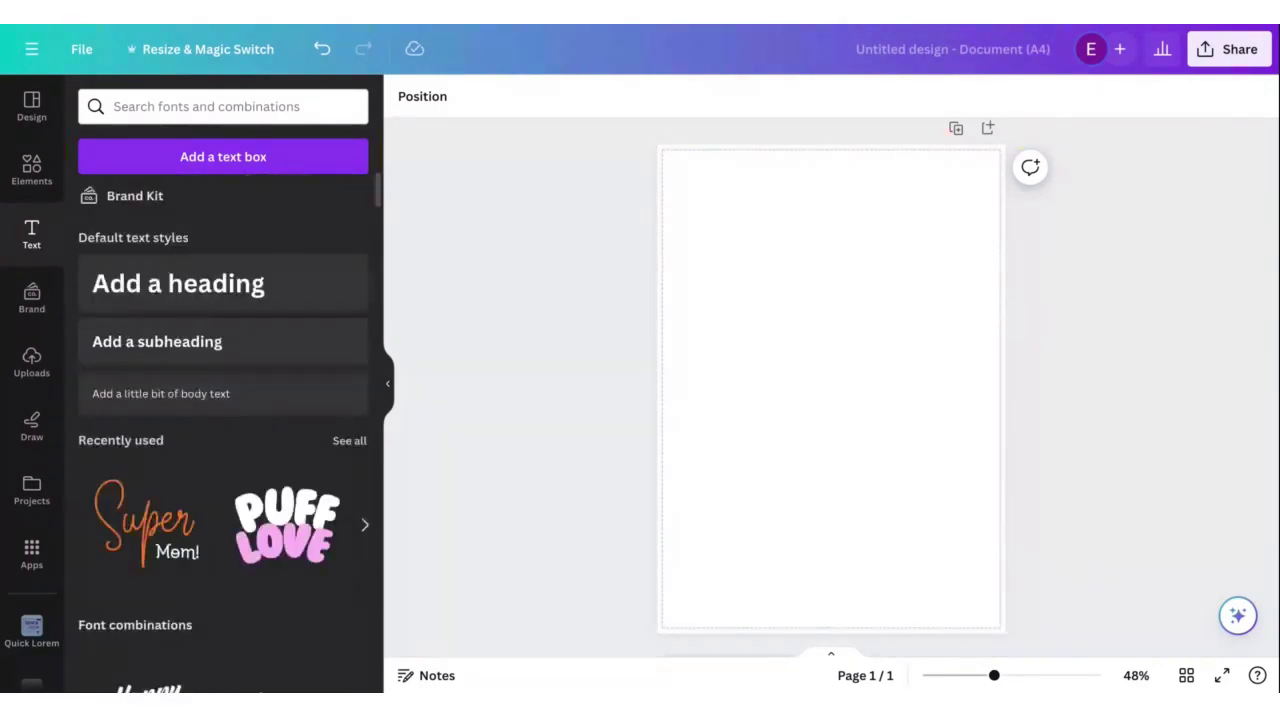
scroll(223, 430, "down", 3)
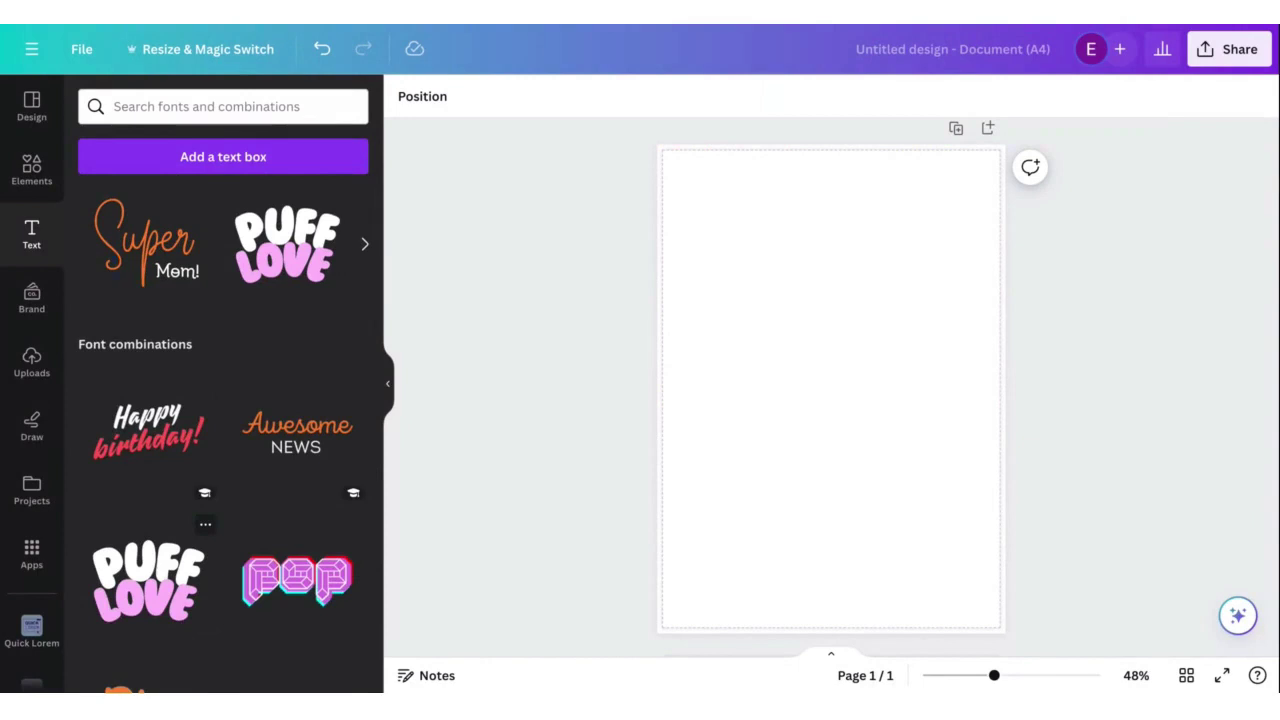
- Show the brand templates and Brand Kit assets available for the design
left_click(31, 298)
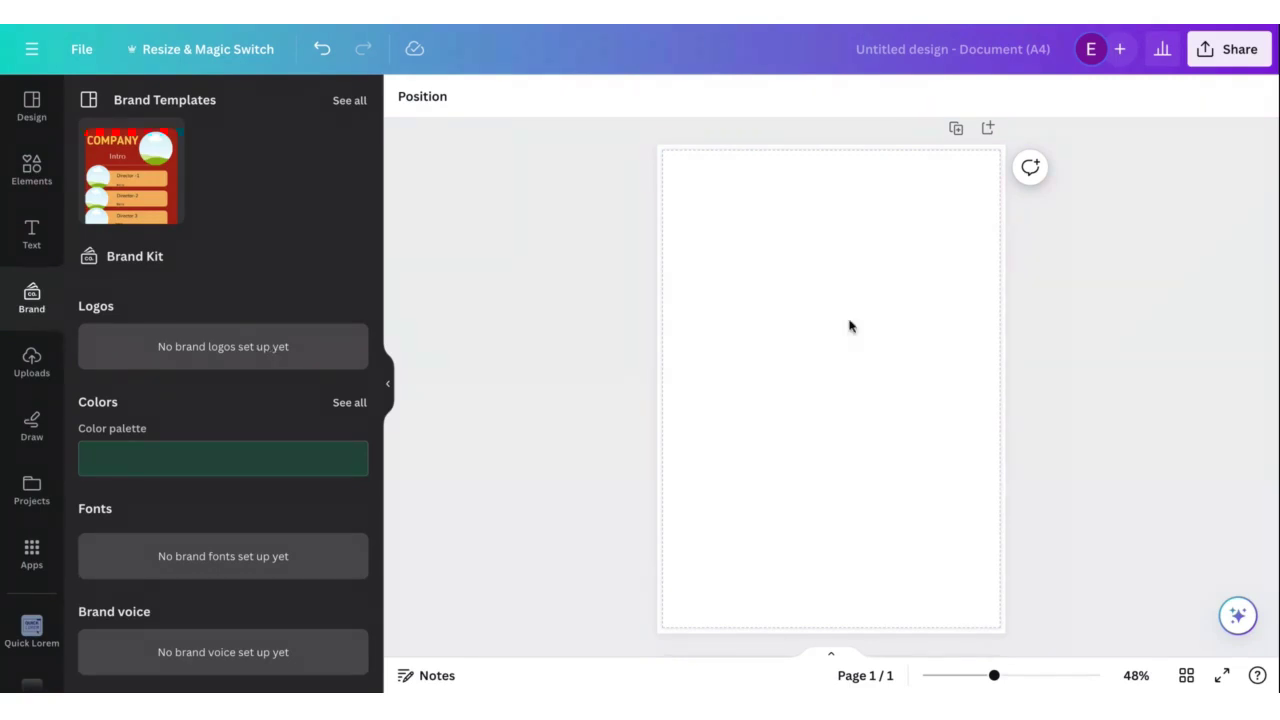
- Apply the dark green brand palette color to the page background
mouse_move(303, 433)
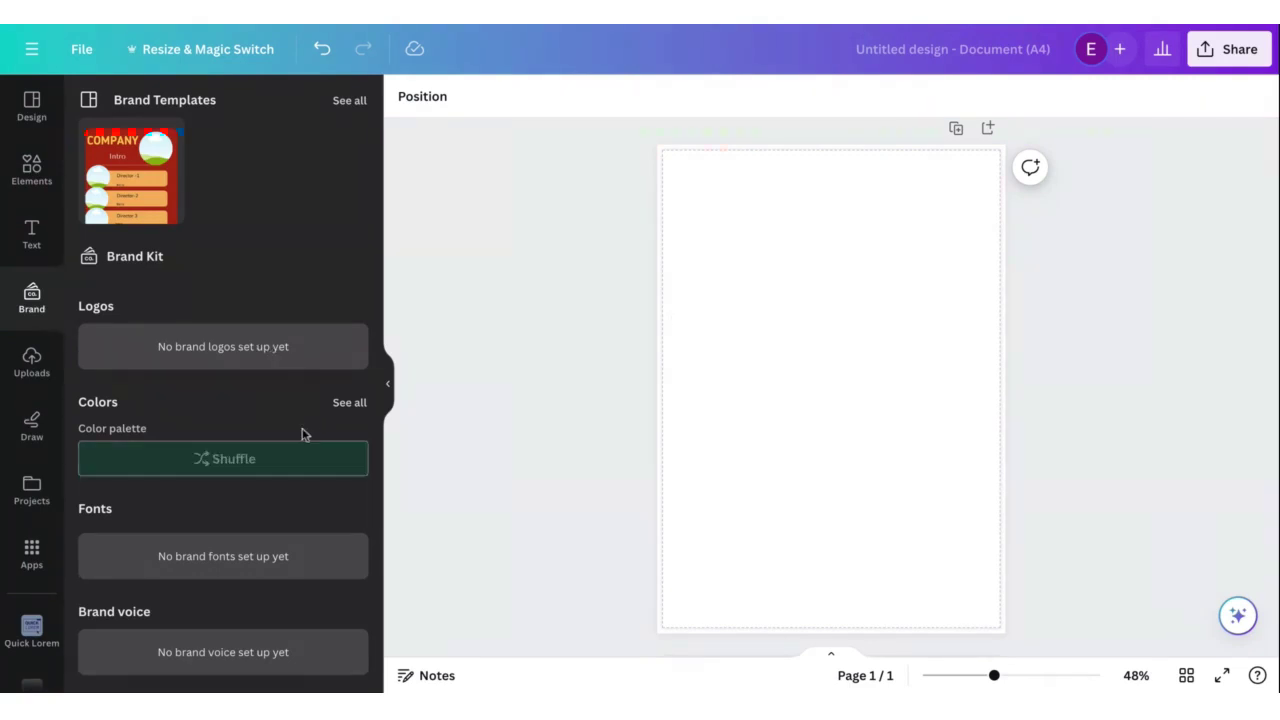
left_click(257, 460)
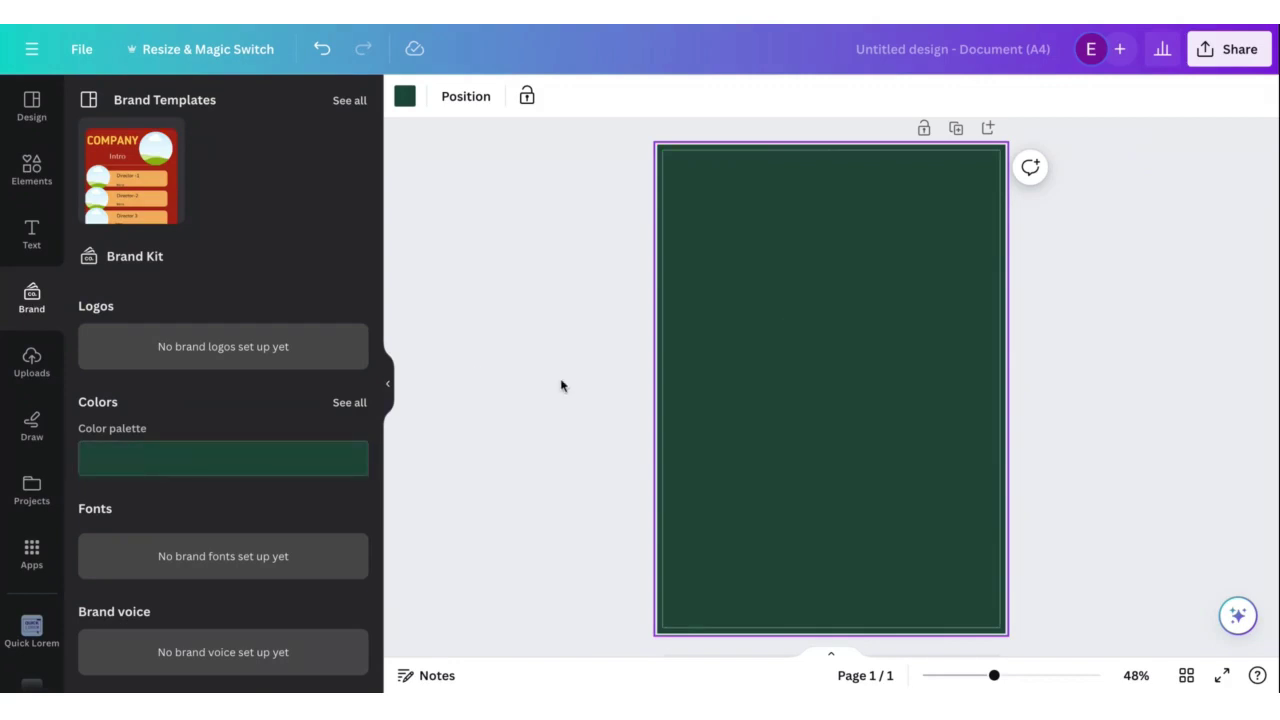
mouse_move(241, 480)
mouse_move(283, 471)
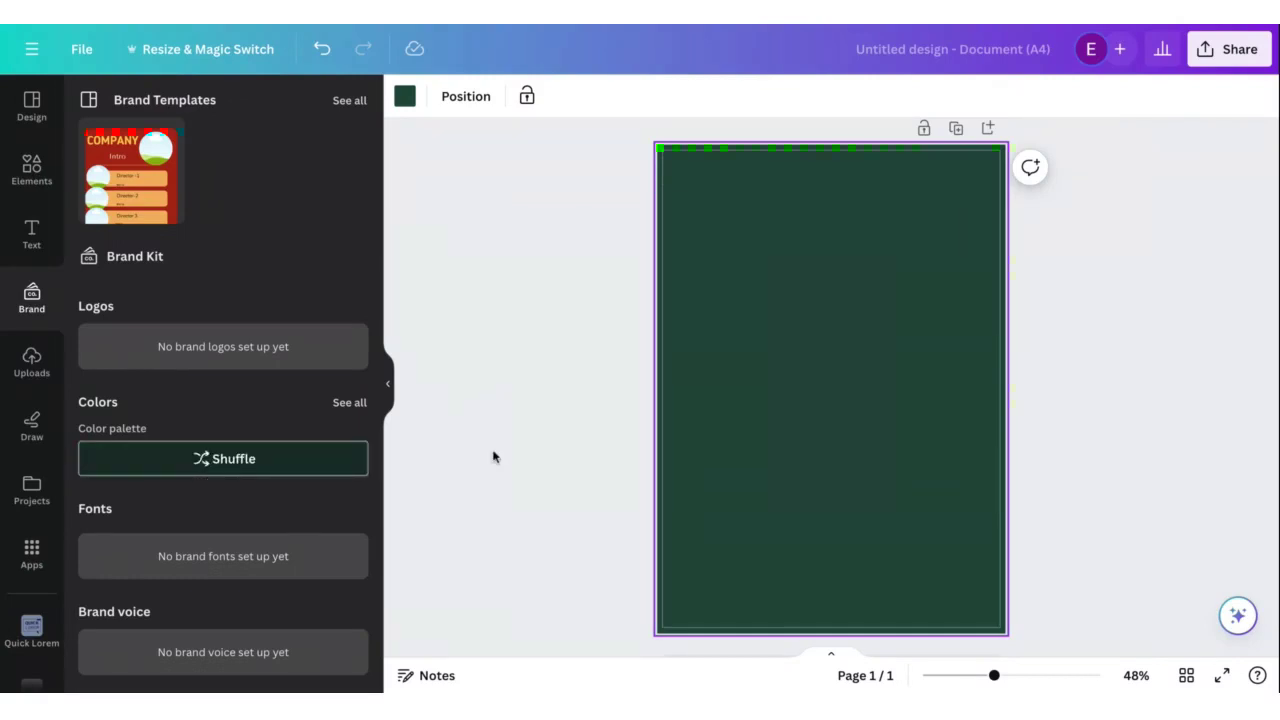
- Look through the Brand Kit's asset categories and remove the green background from the page
scroll(257, 520, "down", 1)
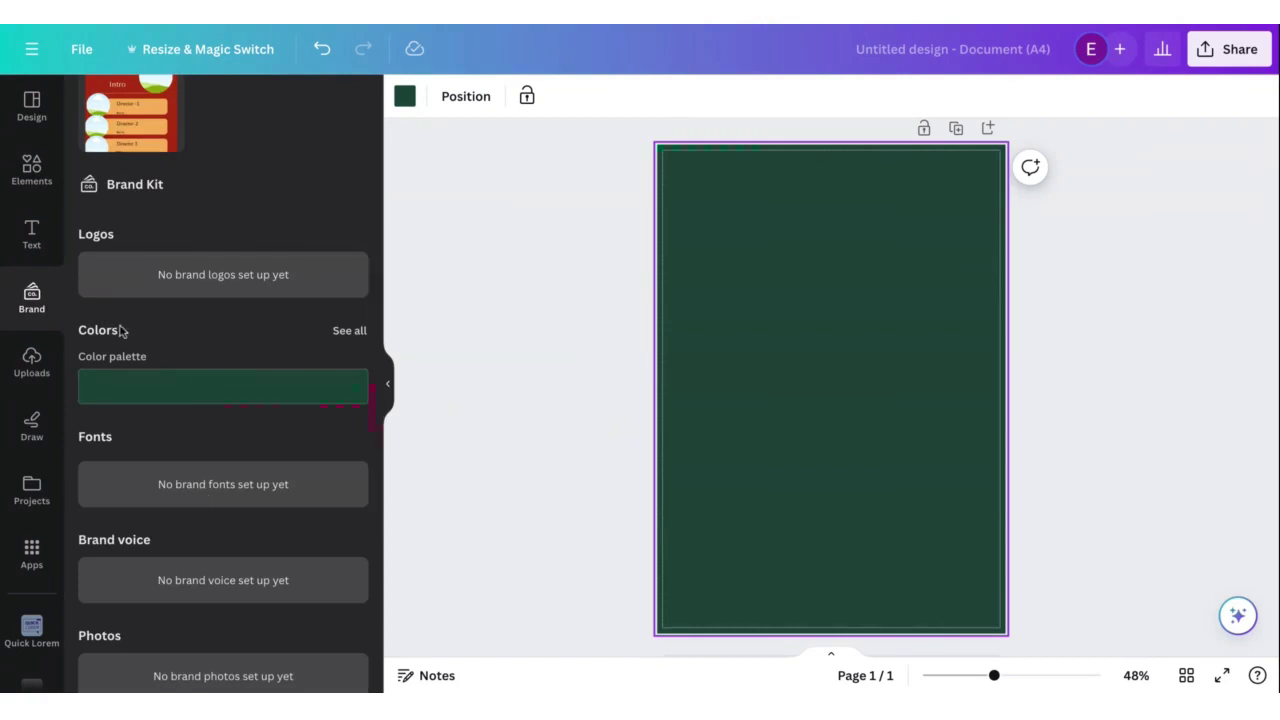
mouse_move(129, 386)
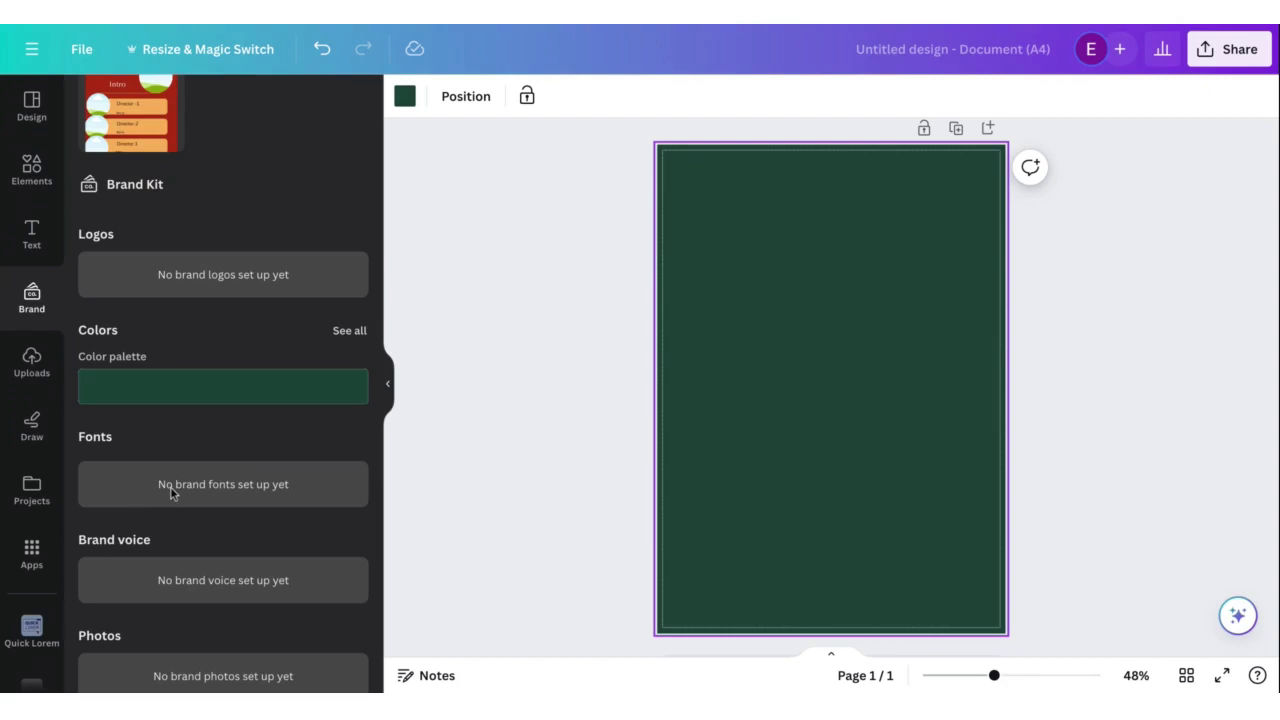
scroll(194, 489, "down", 3)
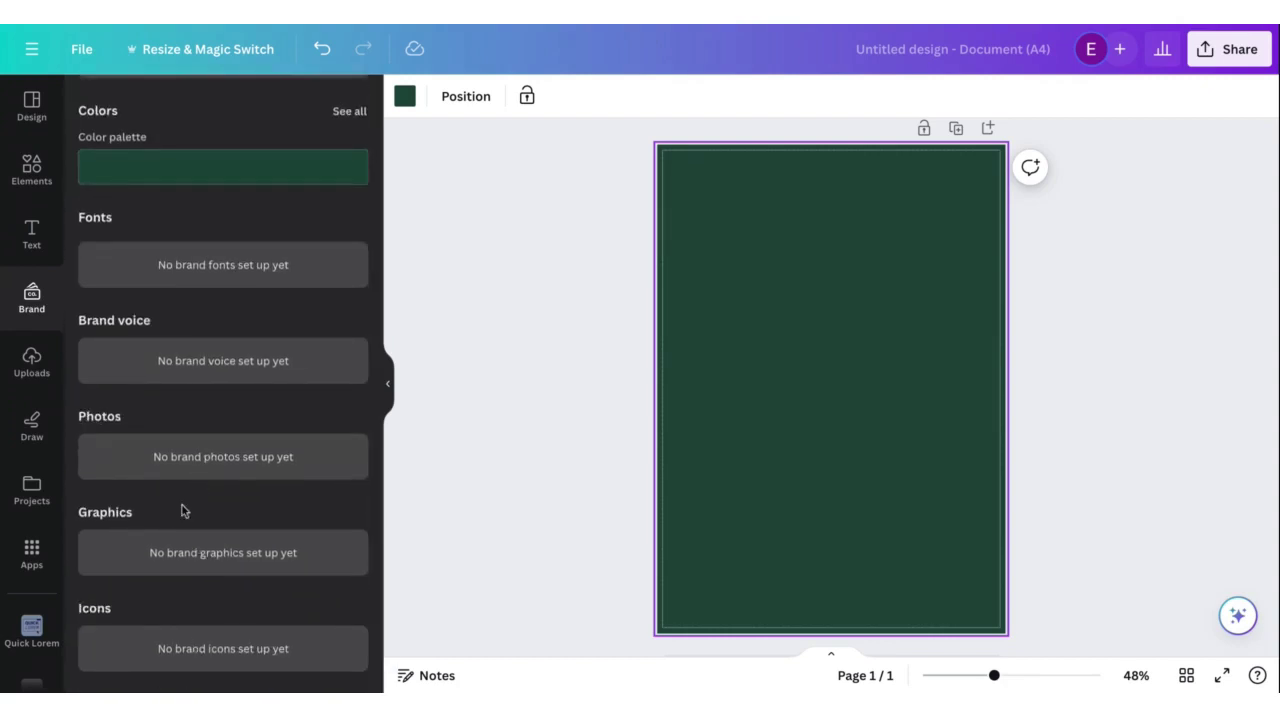
scroll(203, 362, "up", 4)
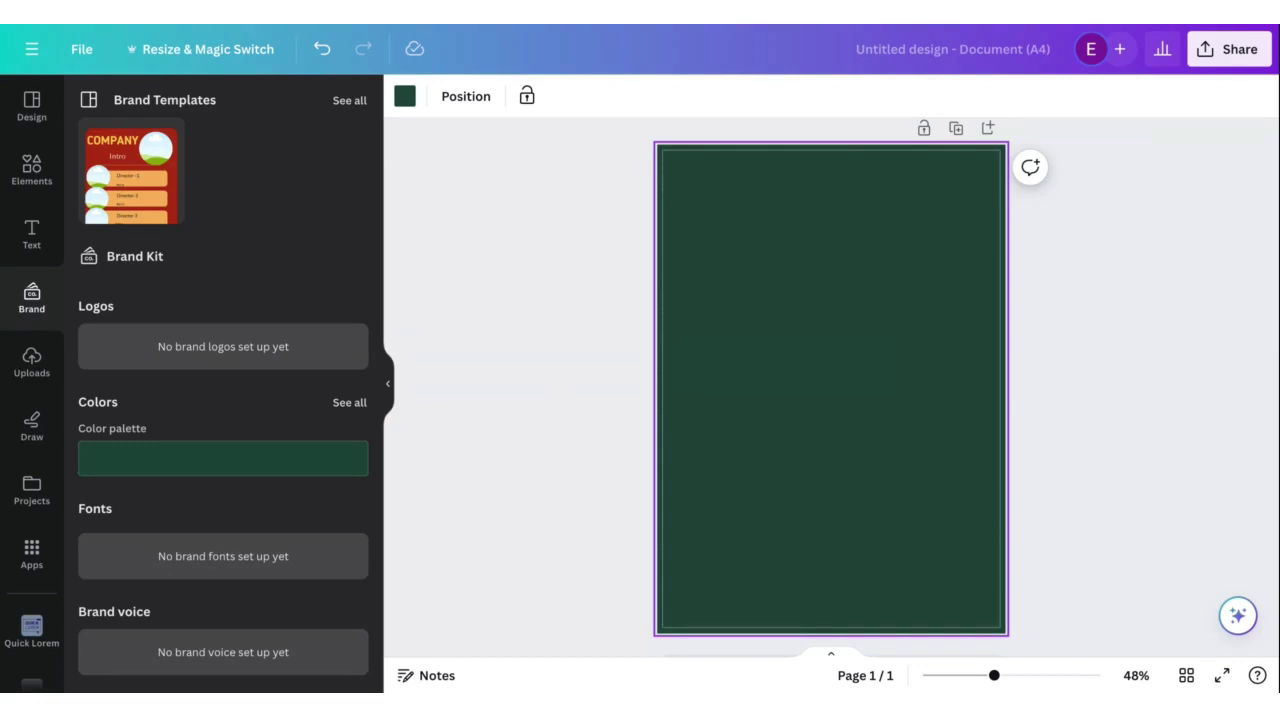
scroll(309, 520, "down", 3)
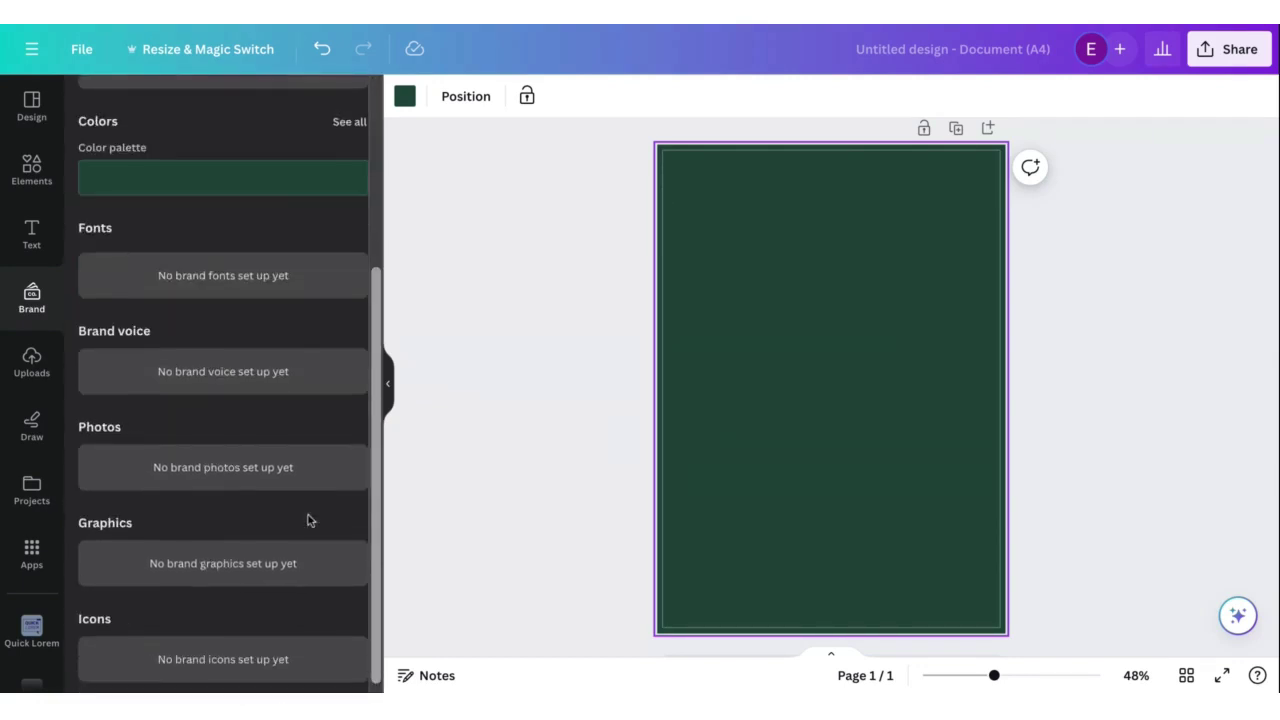
scroll(223, 400, "up", 3)
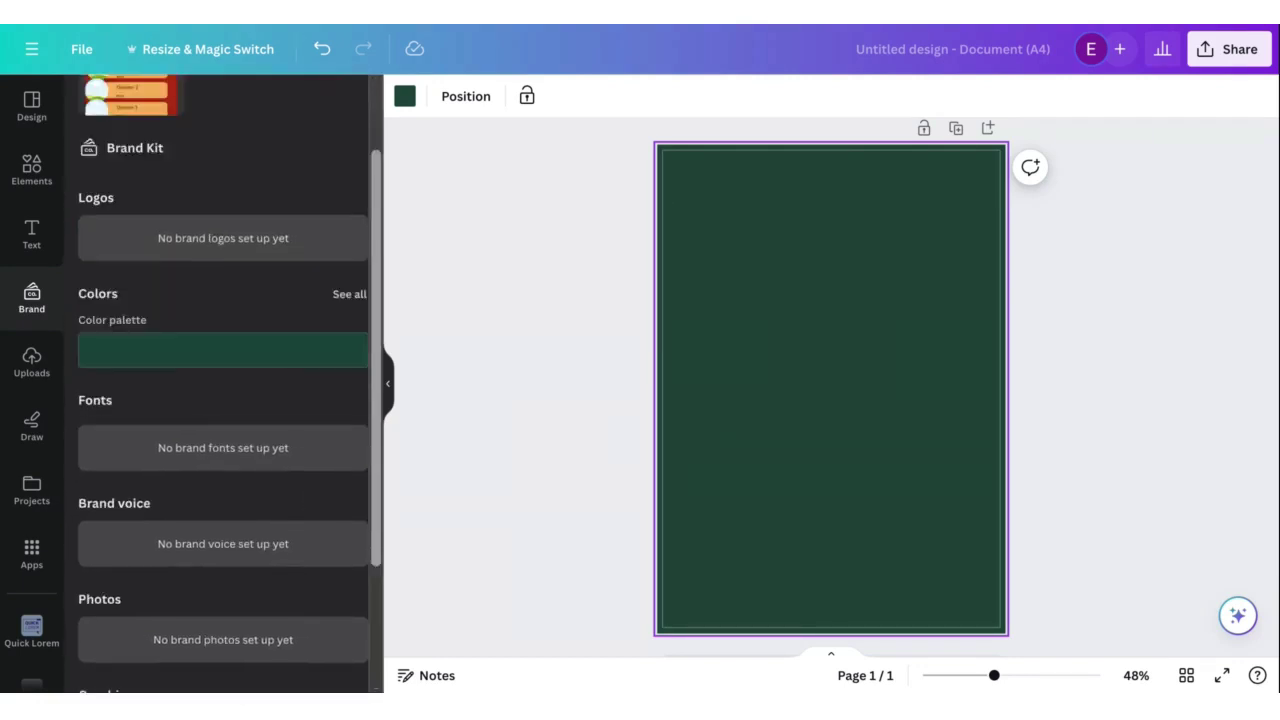
key("Delete")
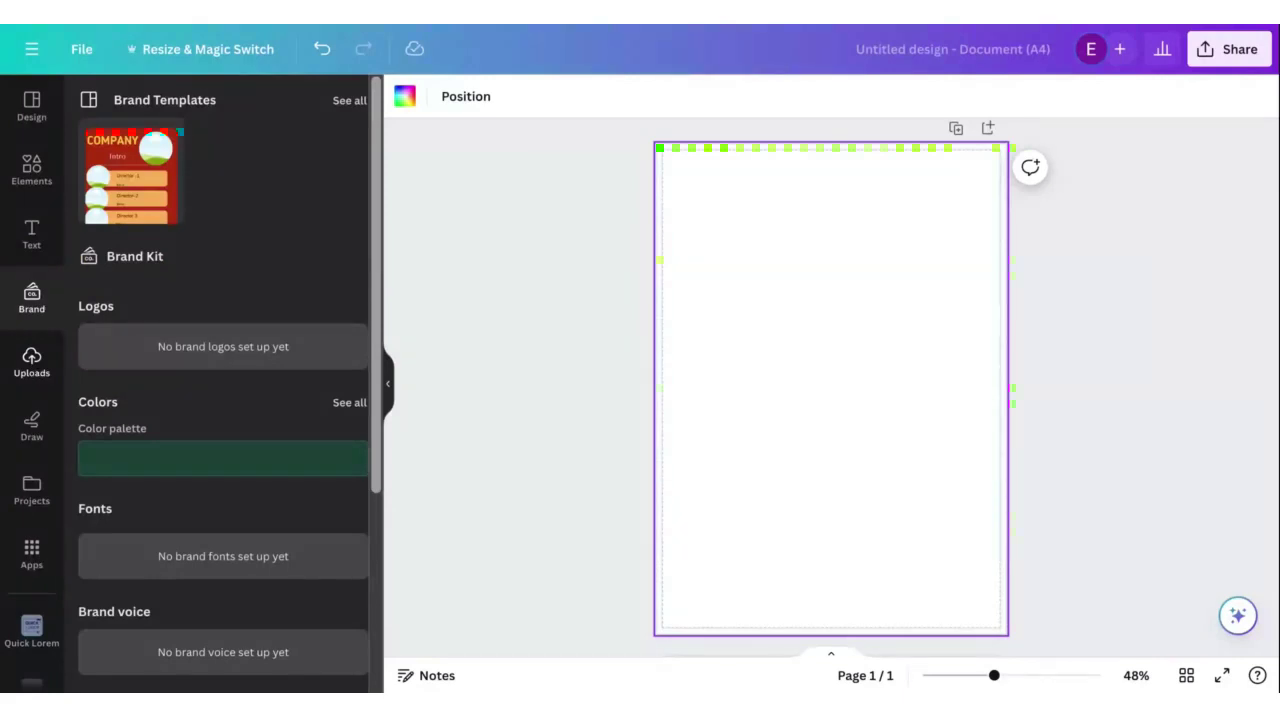
- Draw a looping red marker stroke low on the page and a straight yellow highlighter line across its middle
left_click(36, 425)
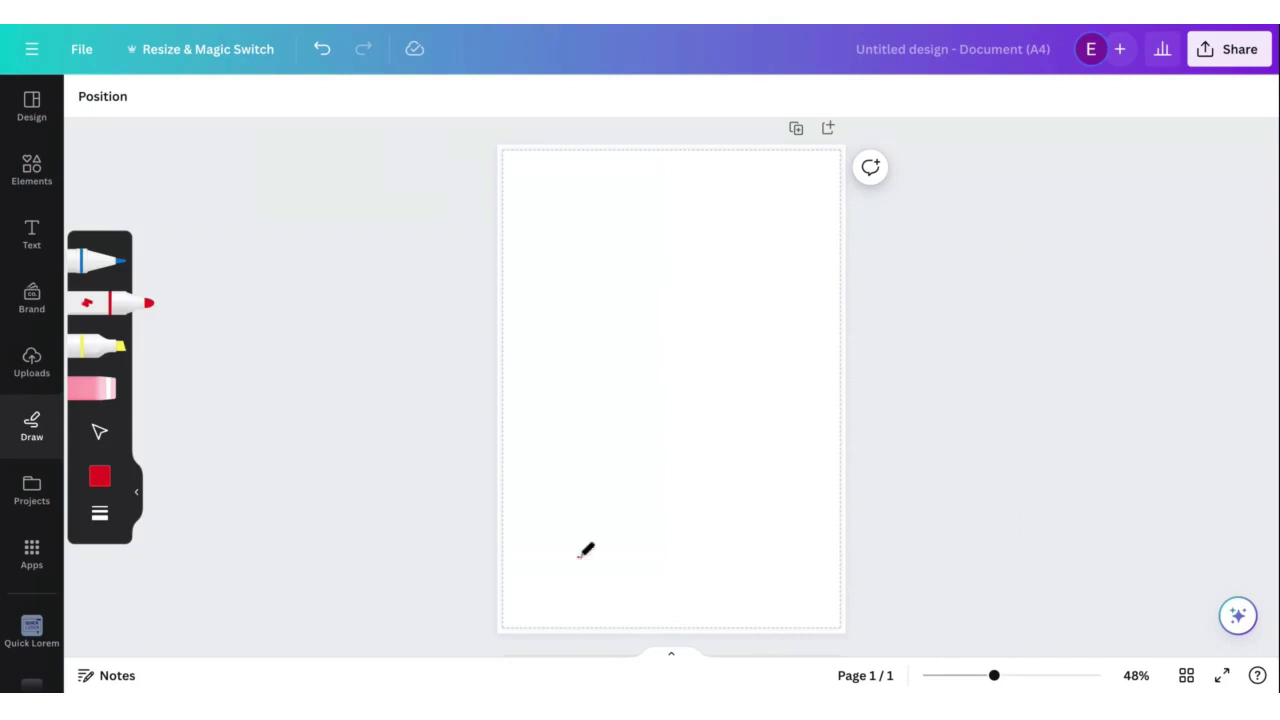
mouse_move(579, 556)
left_mouse_down()
mouse_move(610, 484)
mouse_move(609, 580)
mouse_move(651, 525)
mouse_move(669, 541)
mouse_move(770, 481)
left_mouse_up()
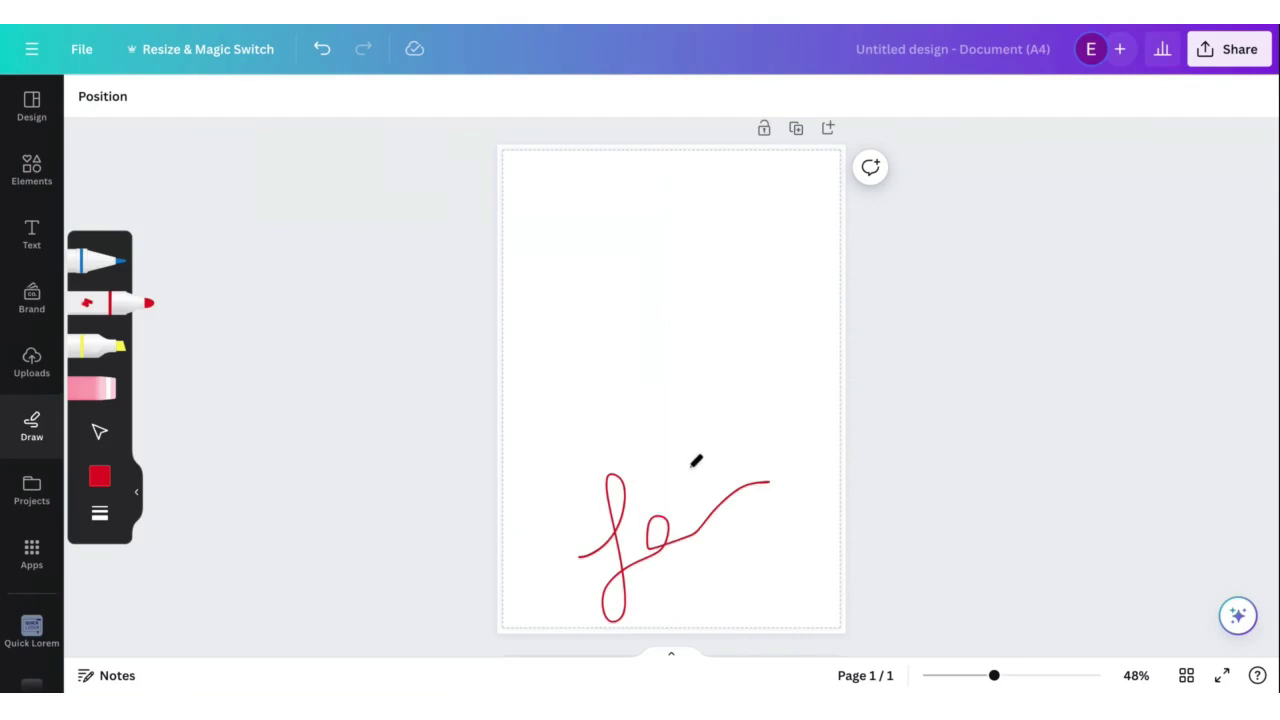
left_click(91, 349)
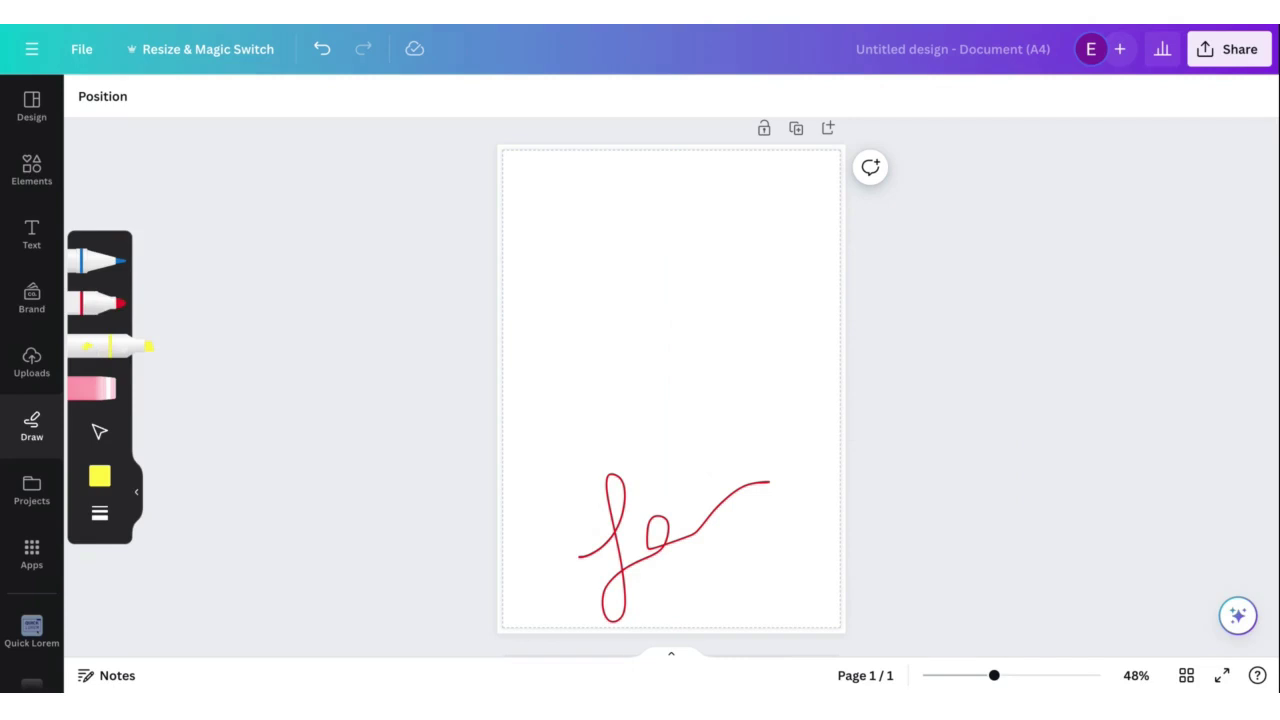
left_click_drag(568, 360, 742, 354)
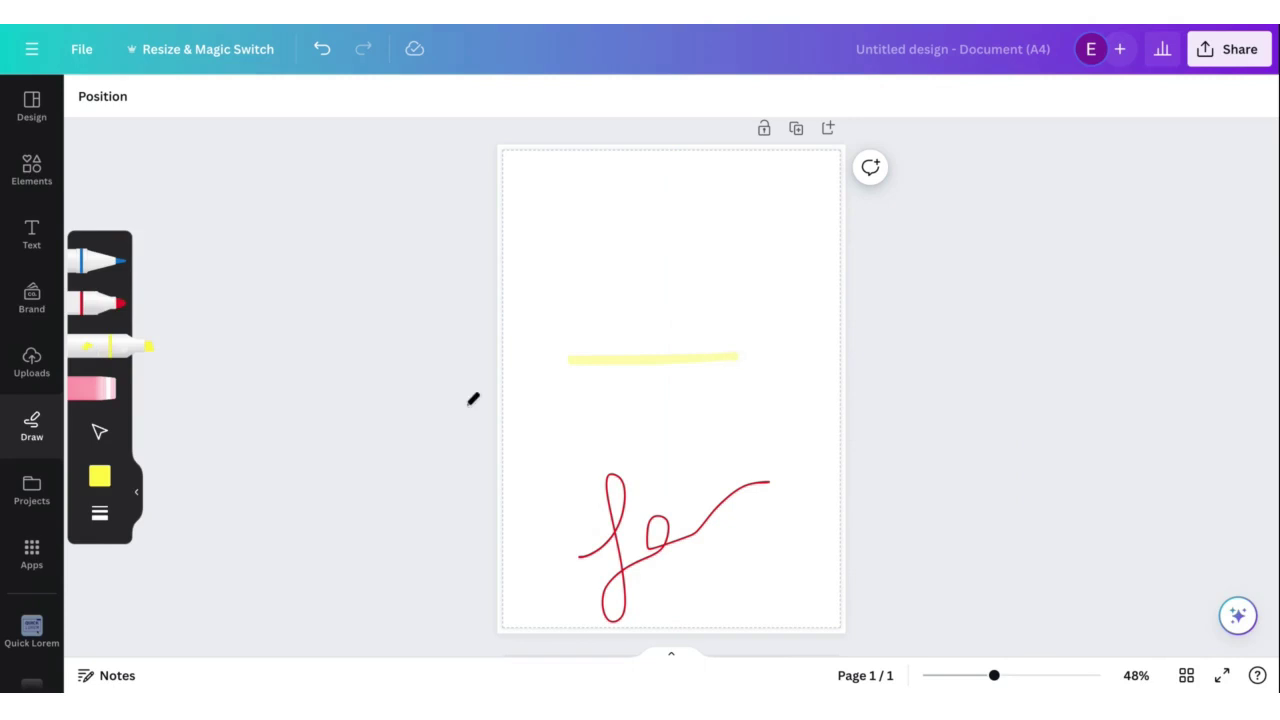
- Set the highlighter weight to 53 and draw three thick yellow strokes above the thin highlighter line
left_click(100, 484)
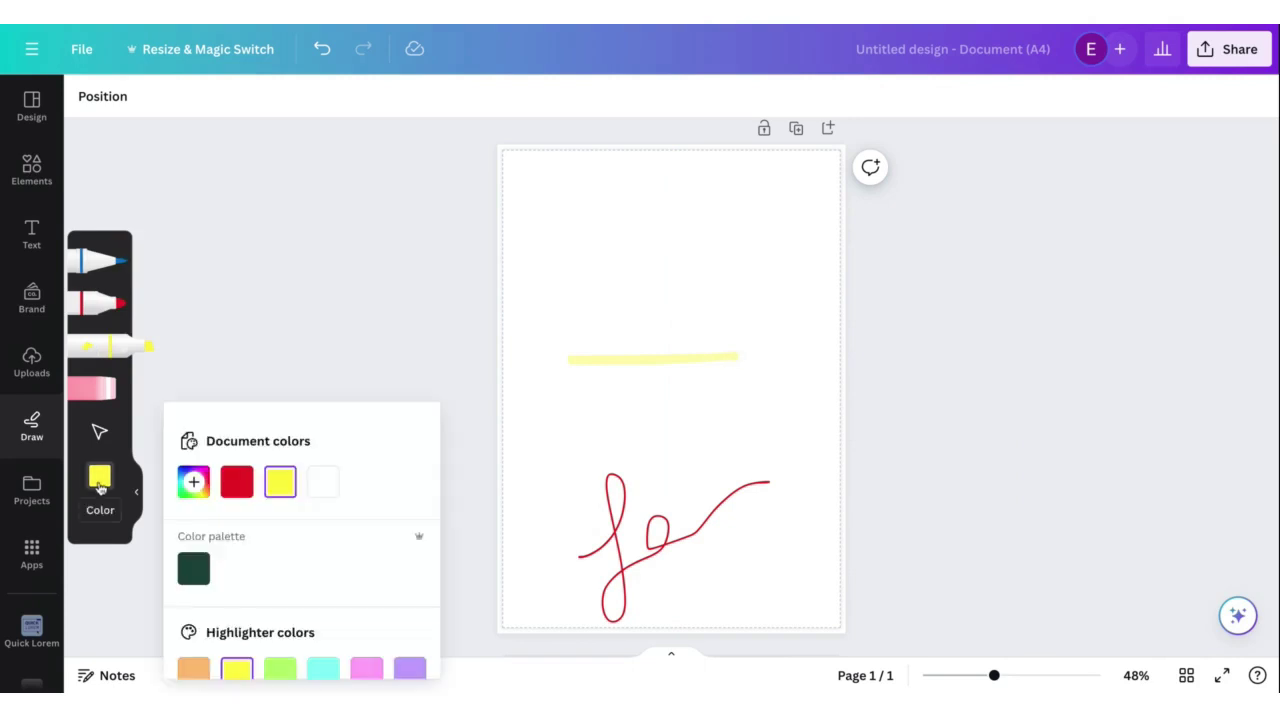
left_click(100, 482)
left_click(100, 515)
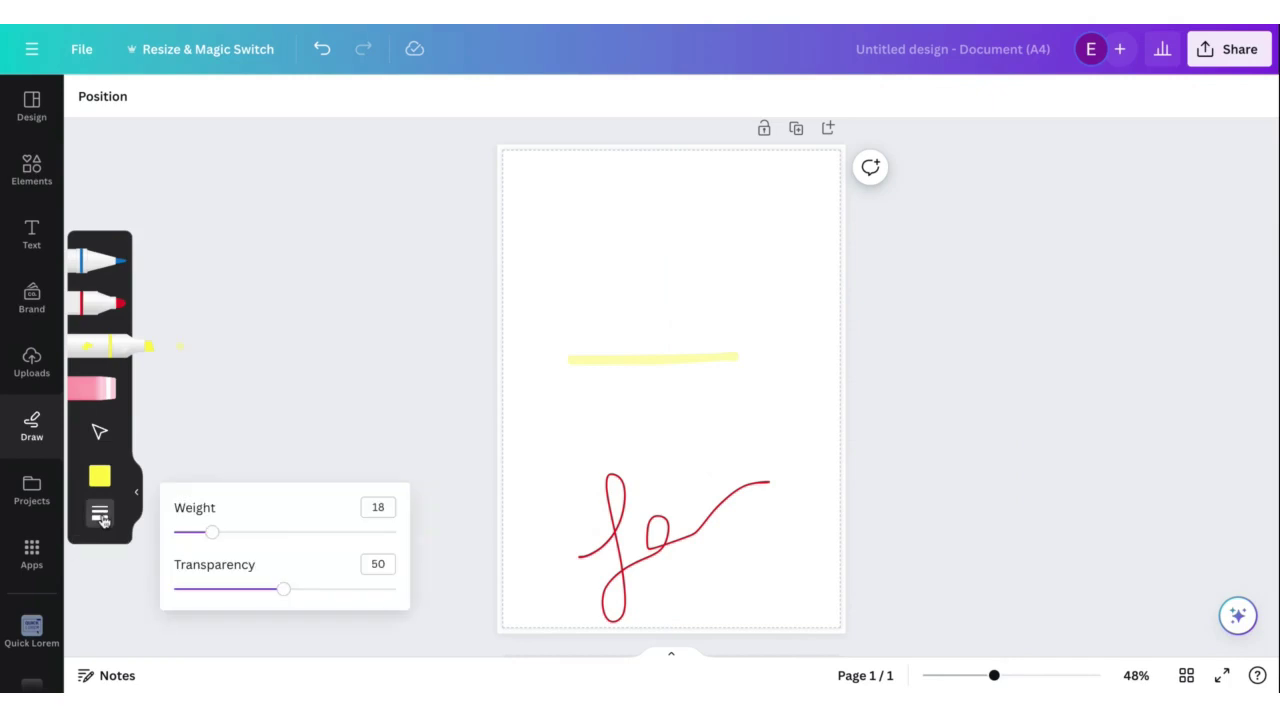
left_click_drag(229, 534, 289, 532)
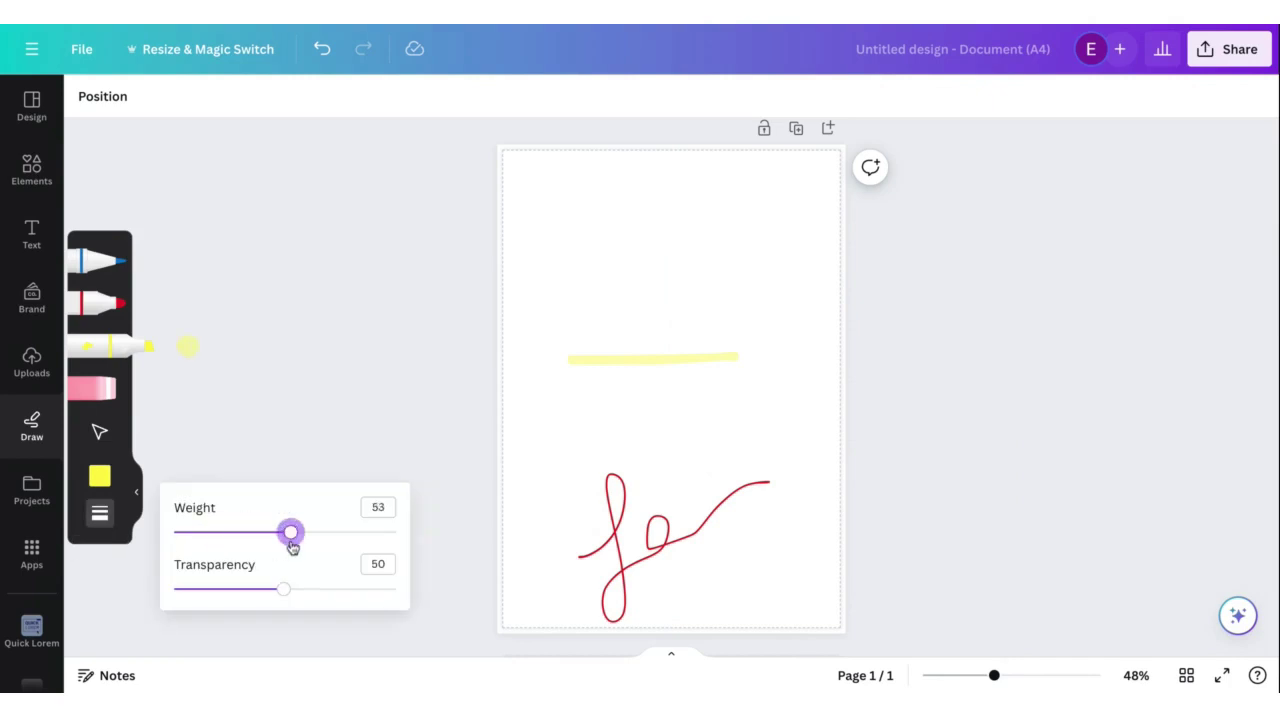
left_click_drag(570, 290, 784, 290)
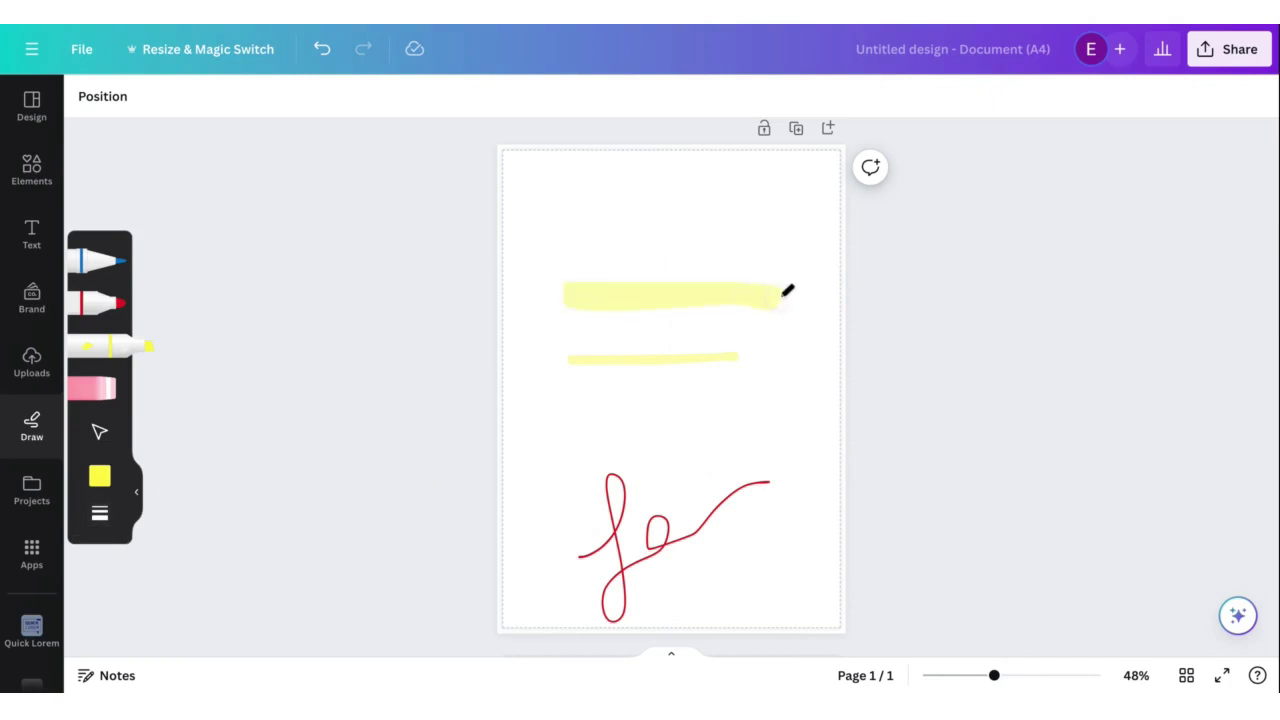
left_click_drag(583, 242, 742, 248)
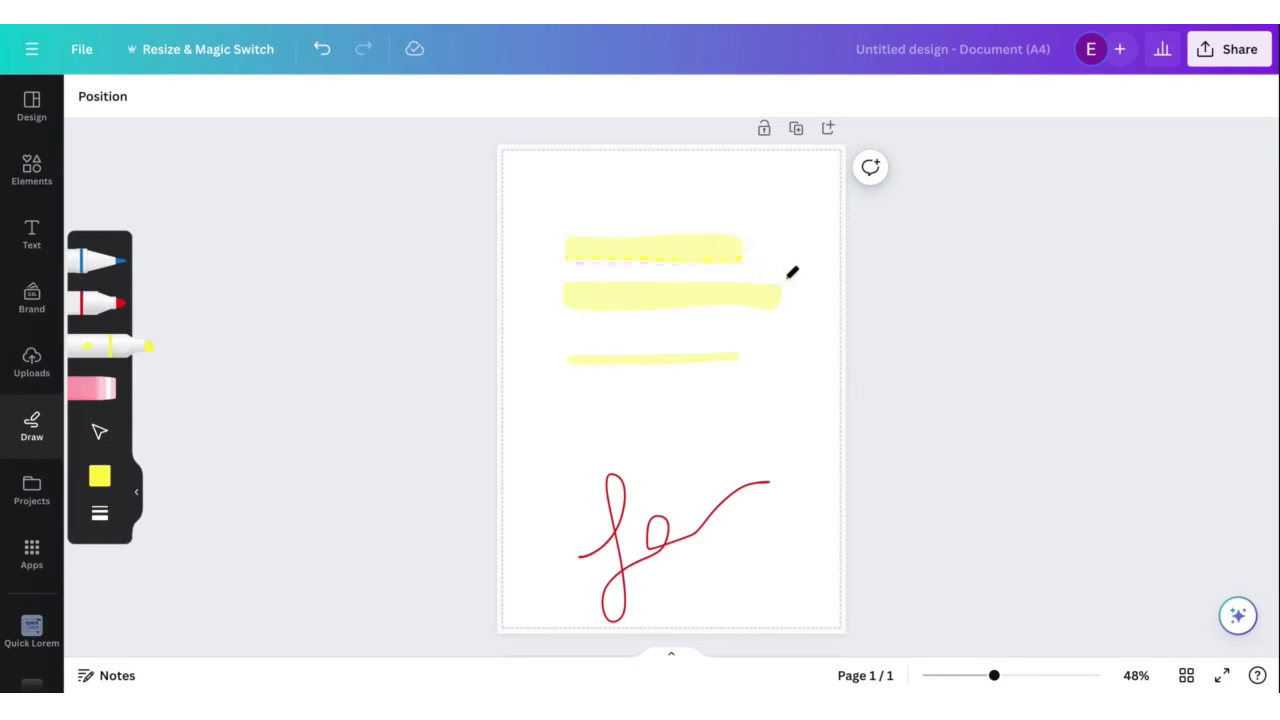
left_click_drag(566, 198, 796, 186)
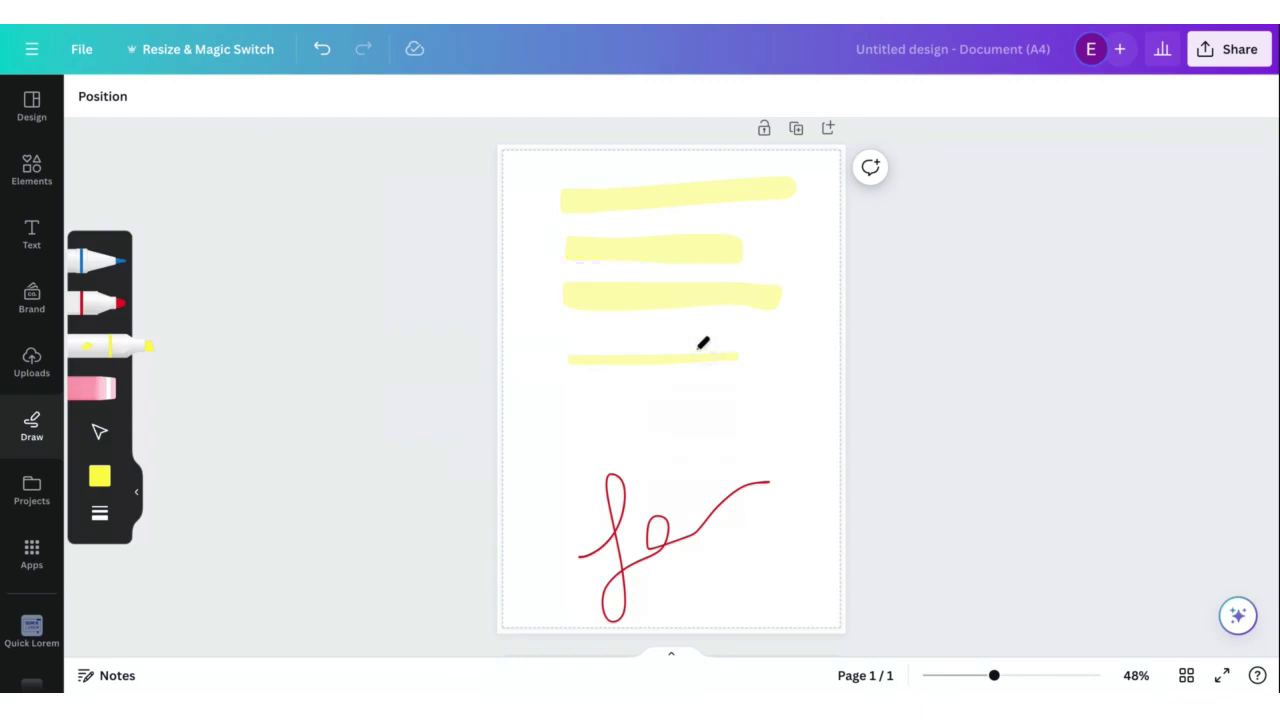
- Look through the saved projects and the Discover and Your apps collections, and return to the design templates
left_click(55, 493)
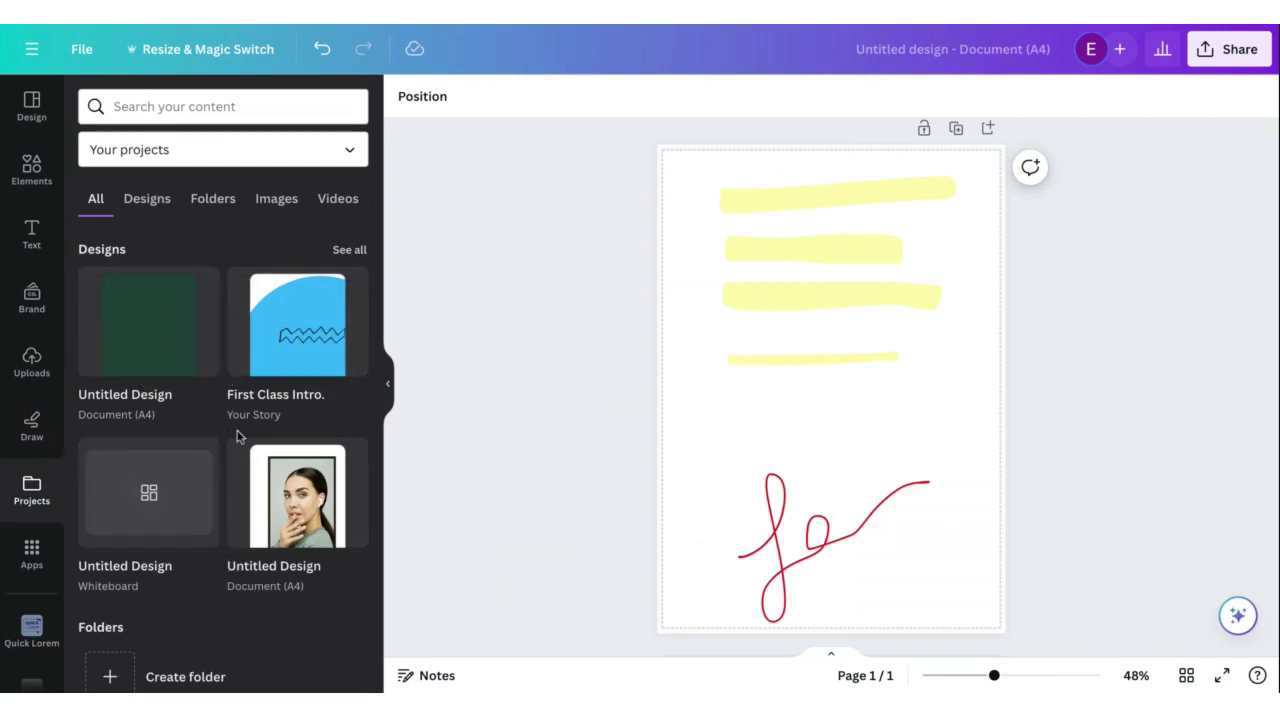
left_click(44, 567)
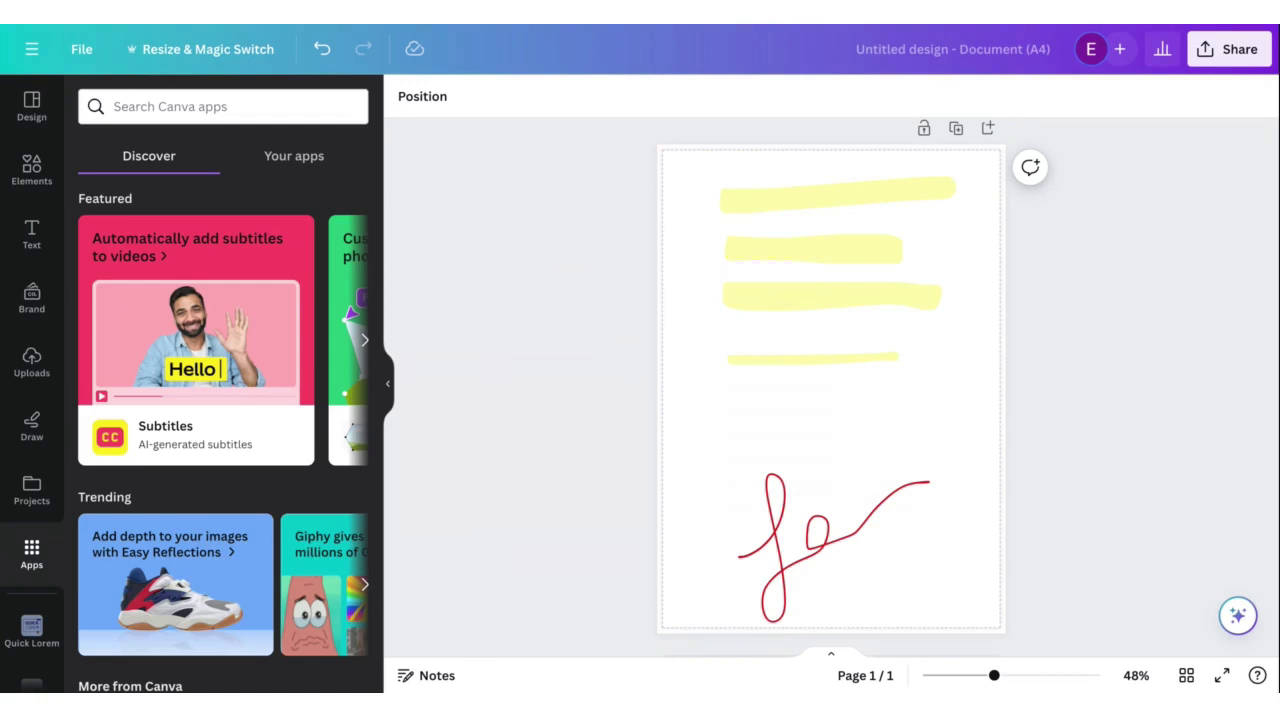
scroll(225, 430, "down", 3)
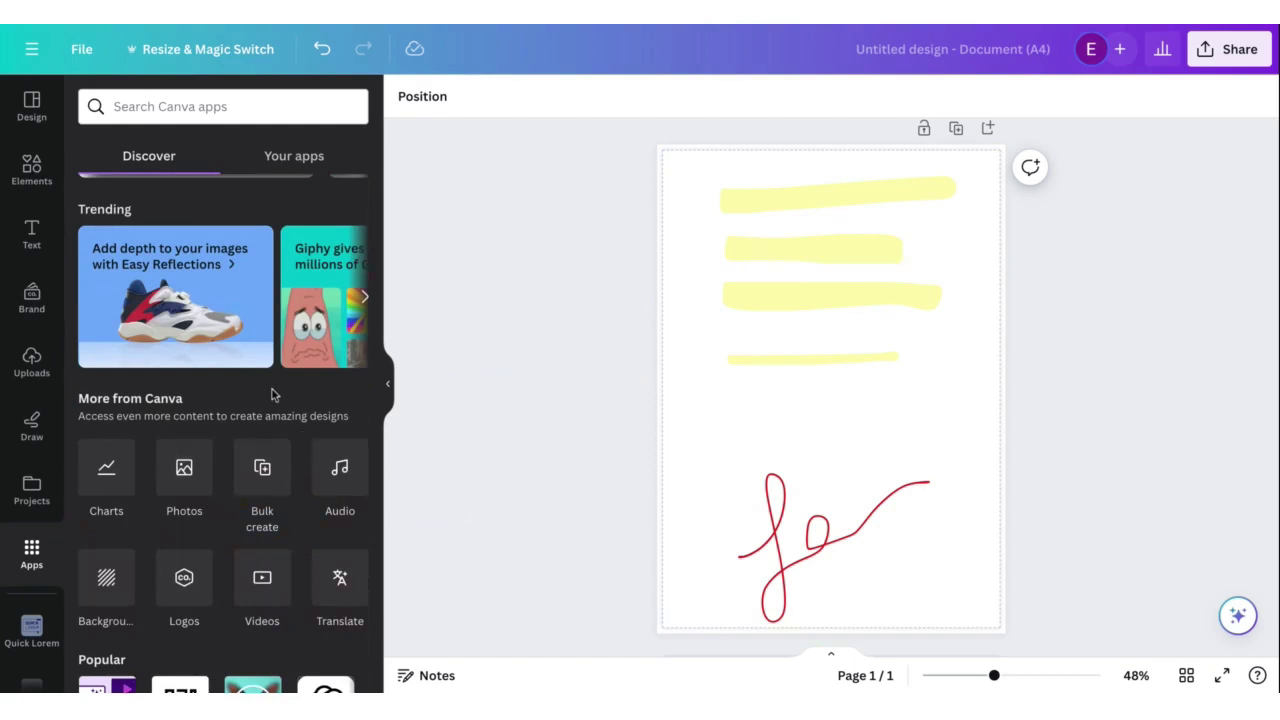
scroll(267, 396, "down", 2)
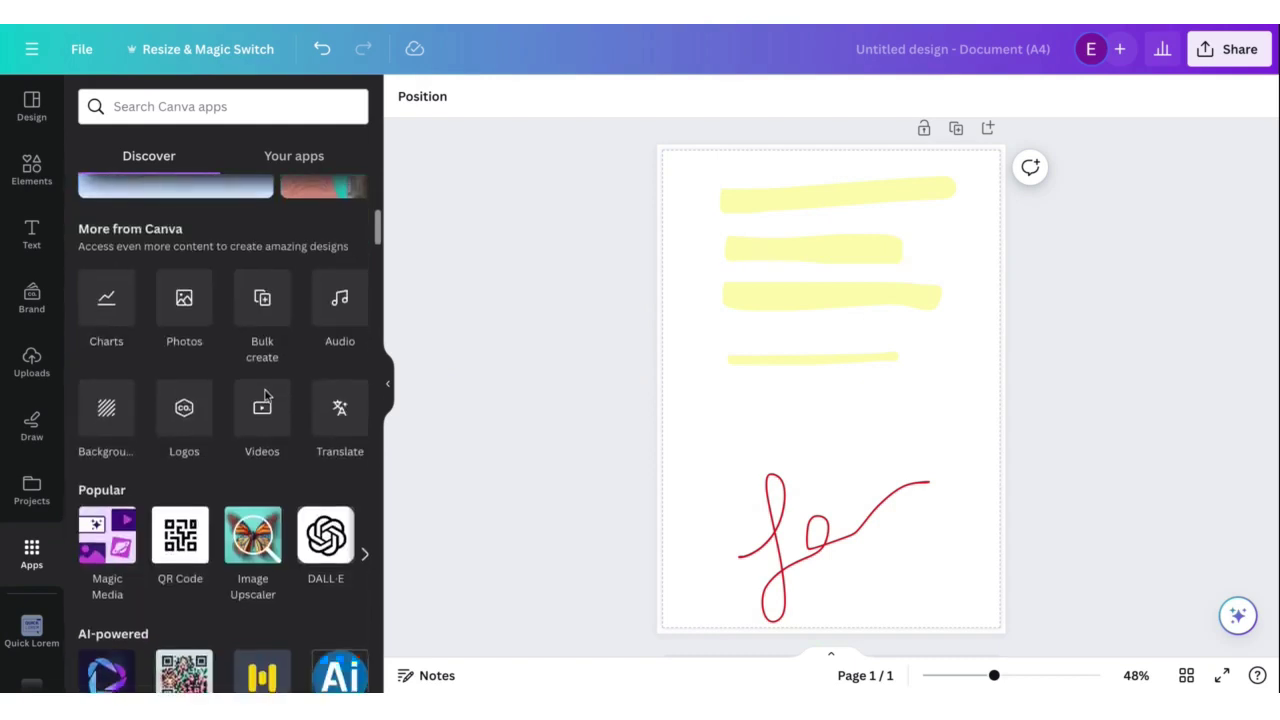
scroll(267, 396, "up", 4)
scroll(225, 400, "down", 6)
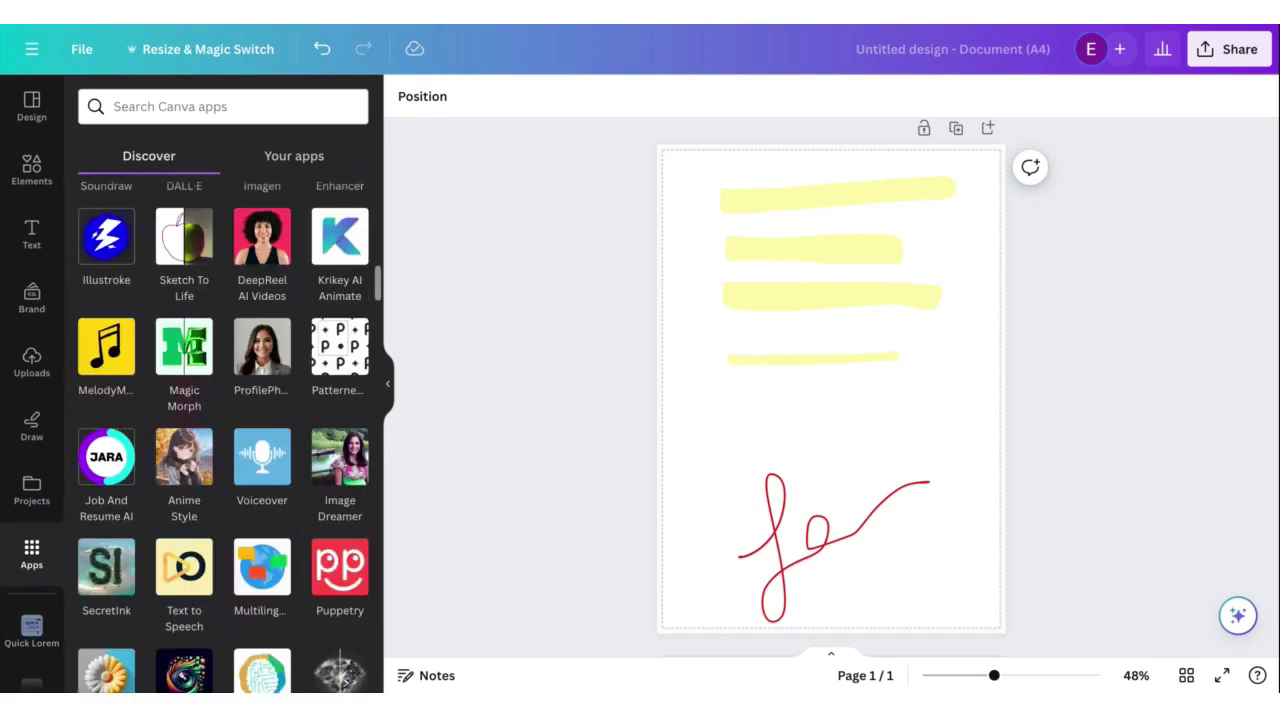
scroll(225, 400, "up", 6)
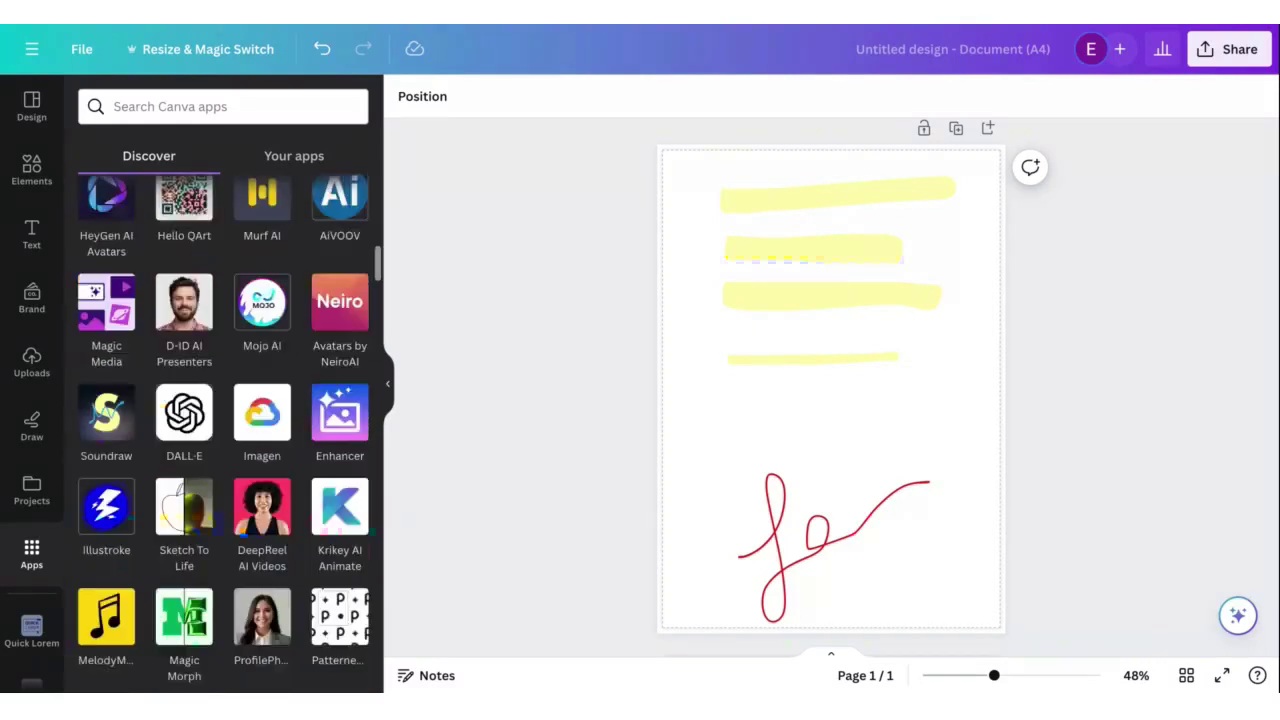
left_click(292, 160)
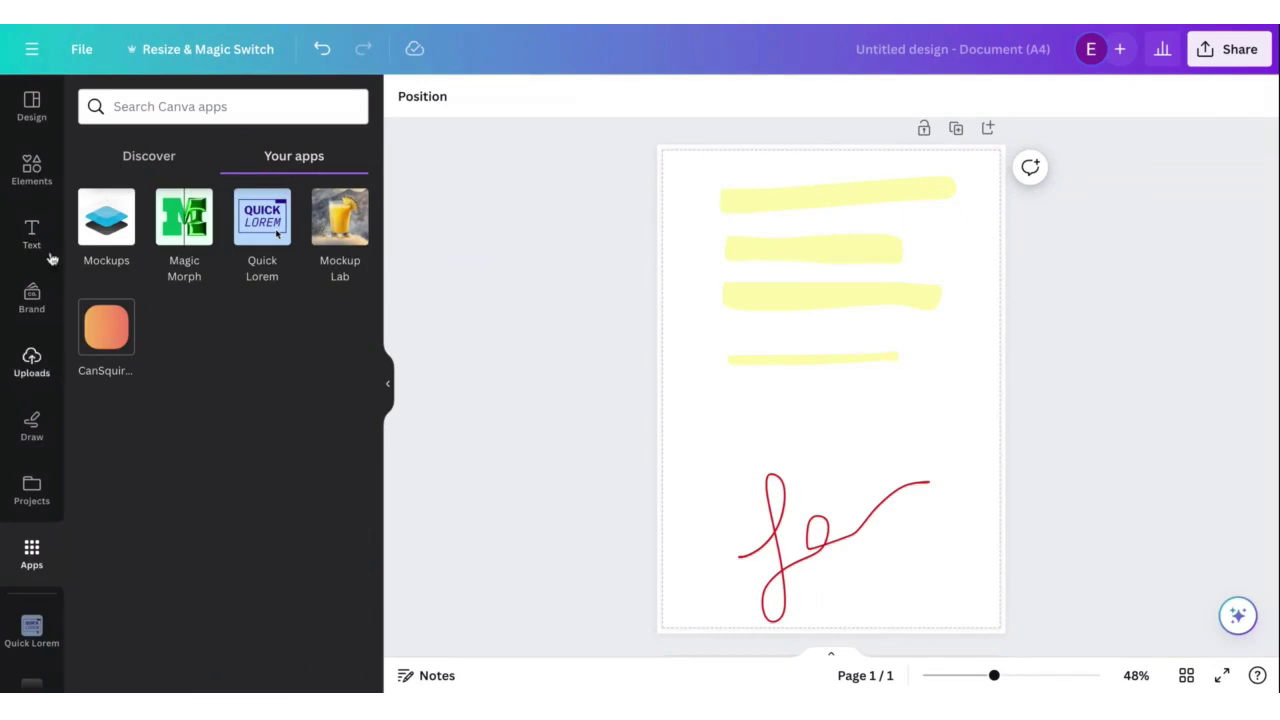
left_click(45, 127)
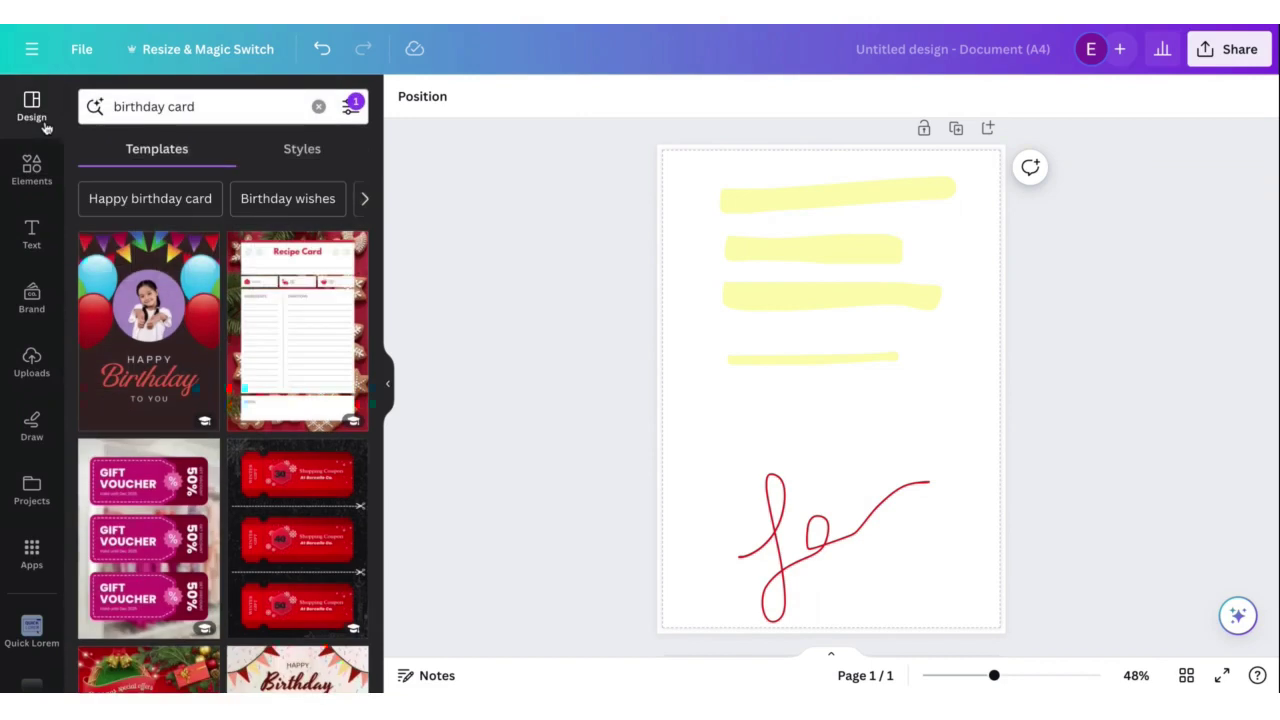